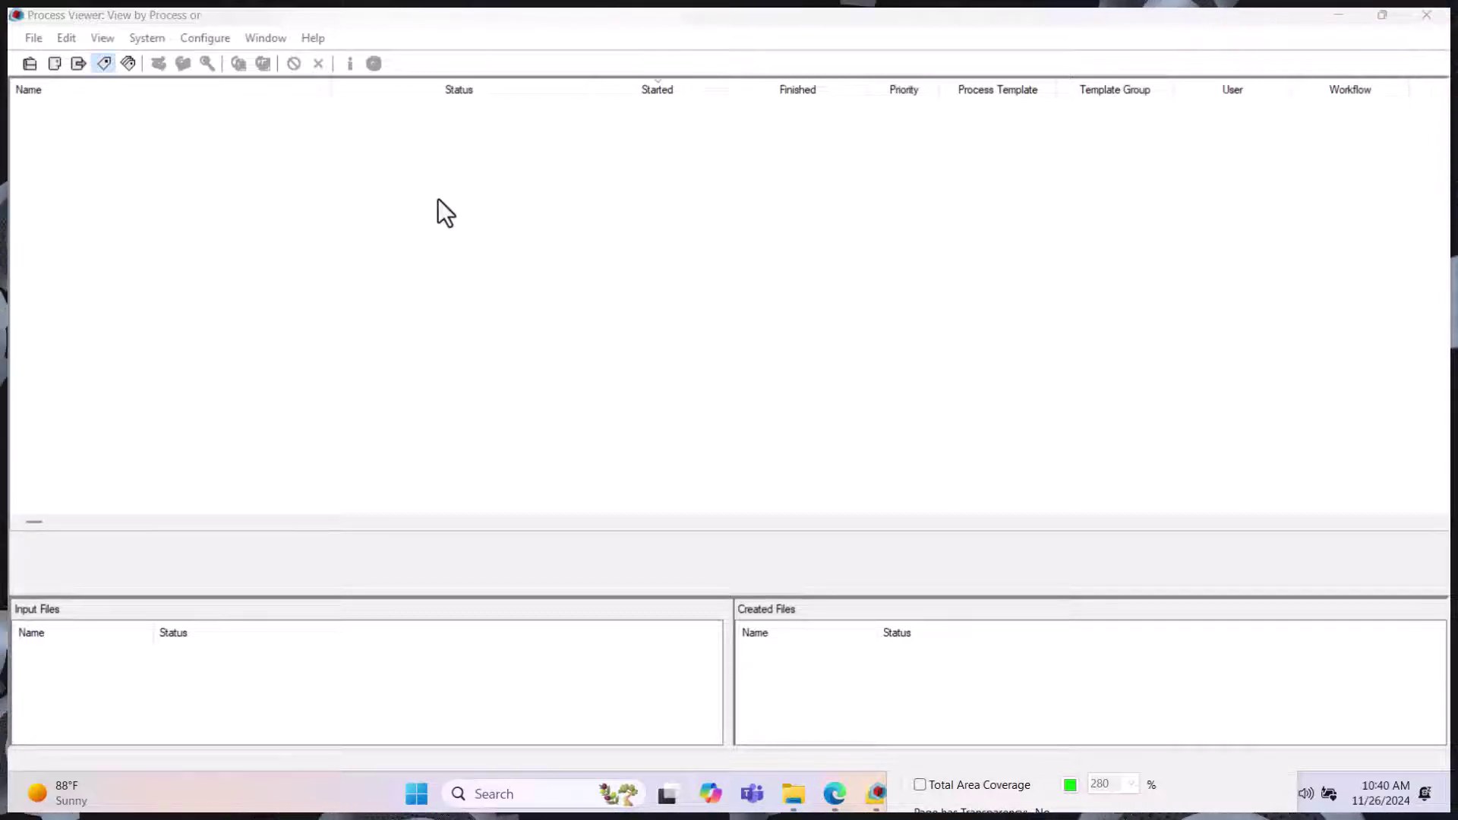
Open the Refine to PDF_Singles process template from the Process Template Editor.
left_click(205, 40)
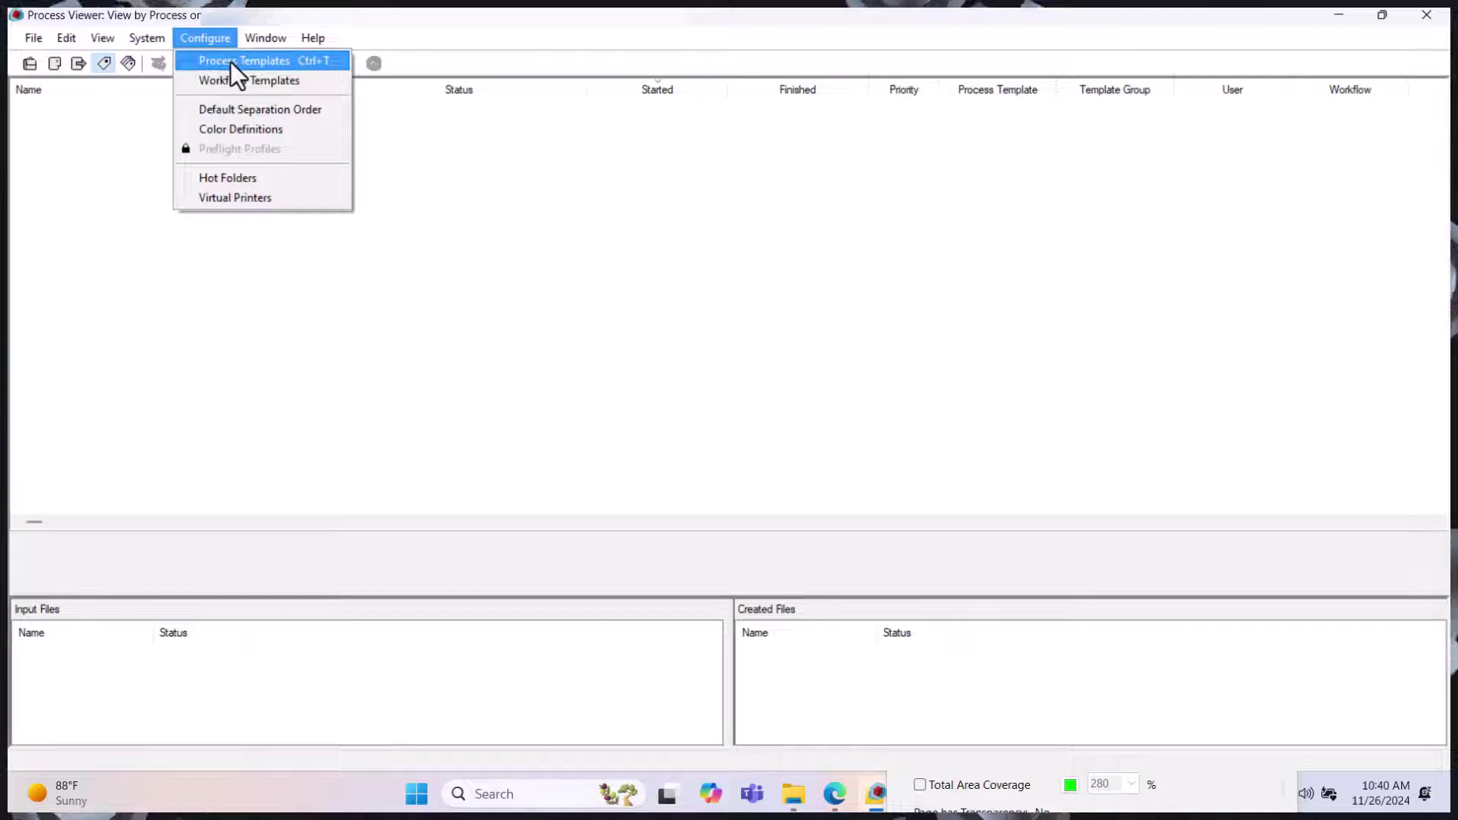
left_click(230, 62)
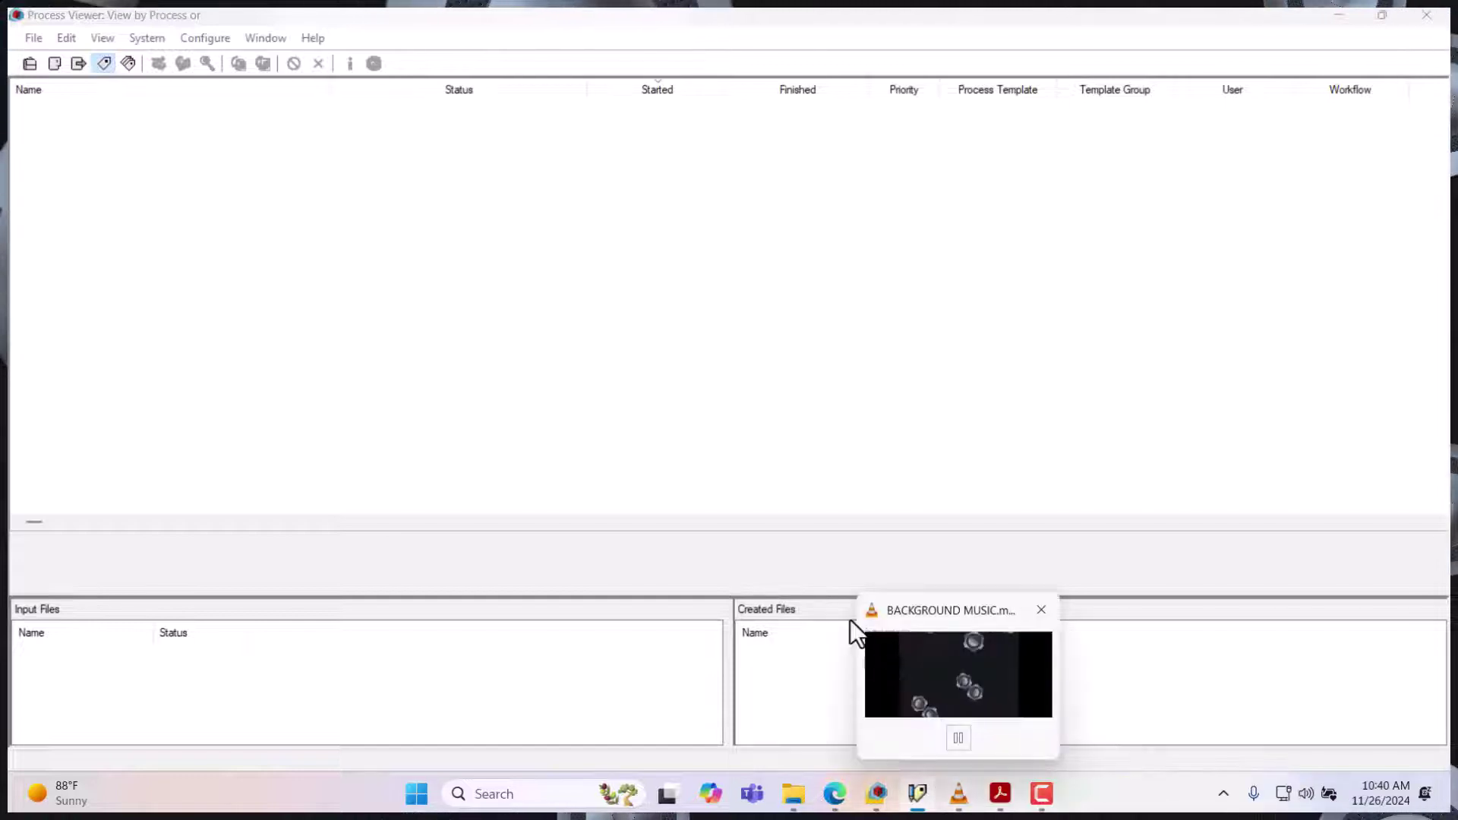
left_click(918, 793)
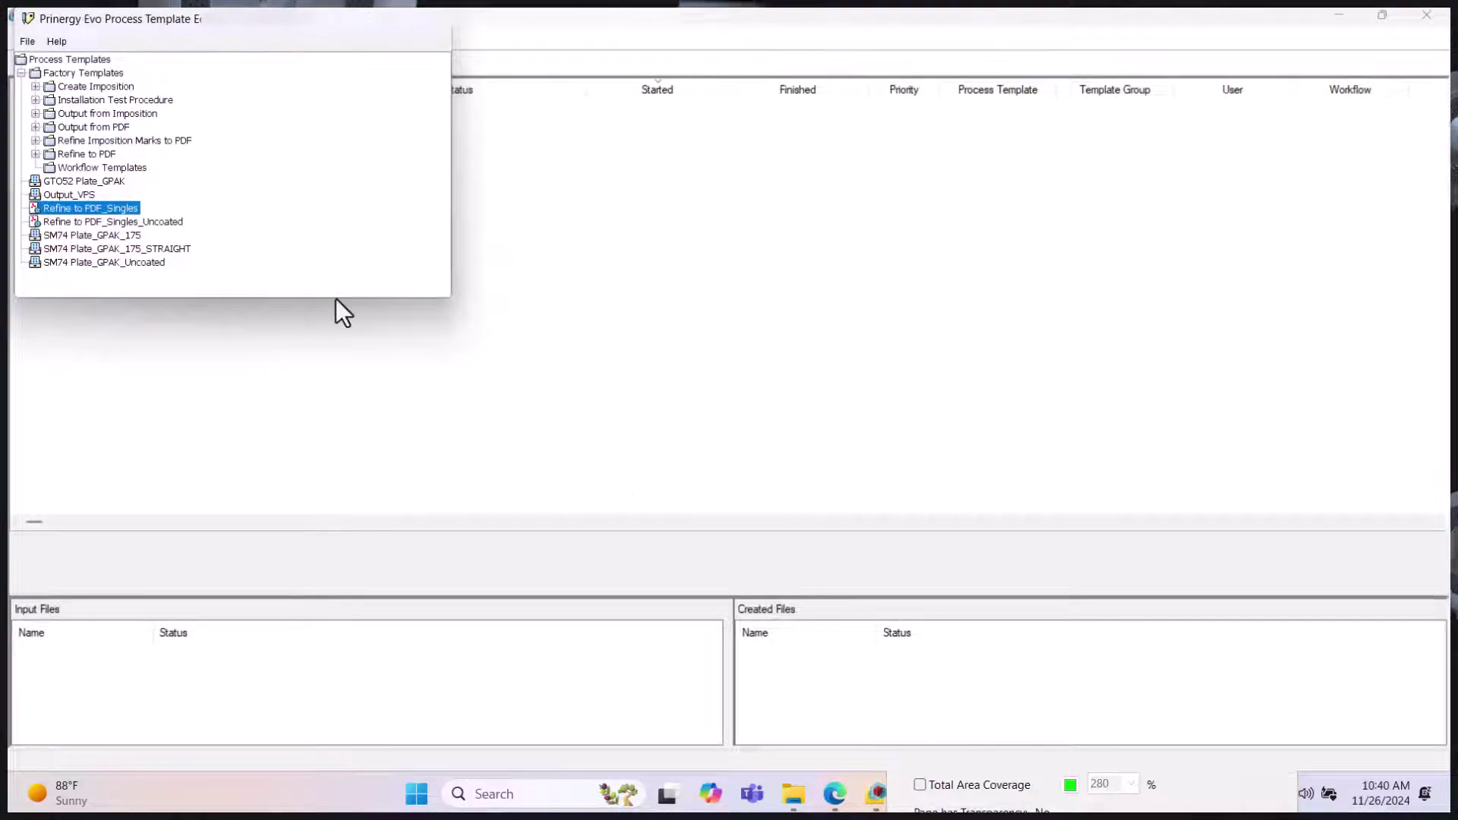
double_click(97, 206)
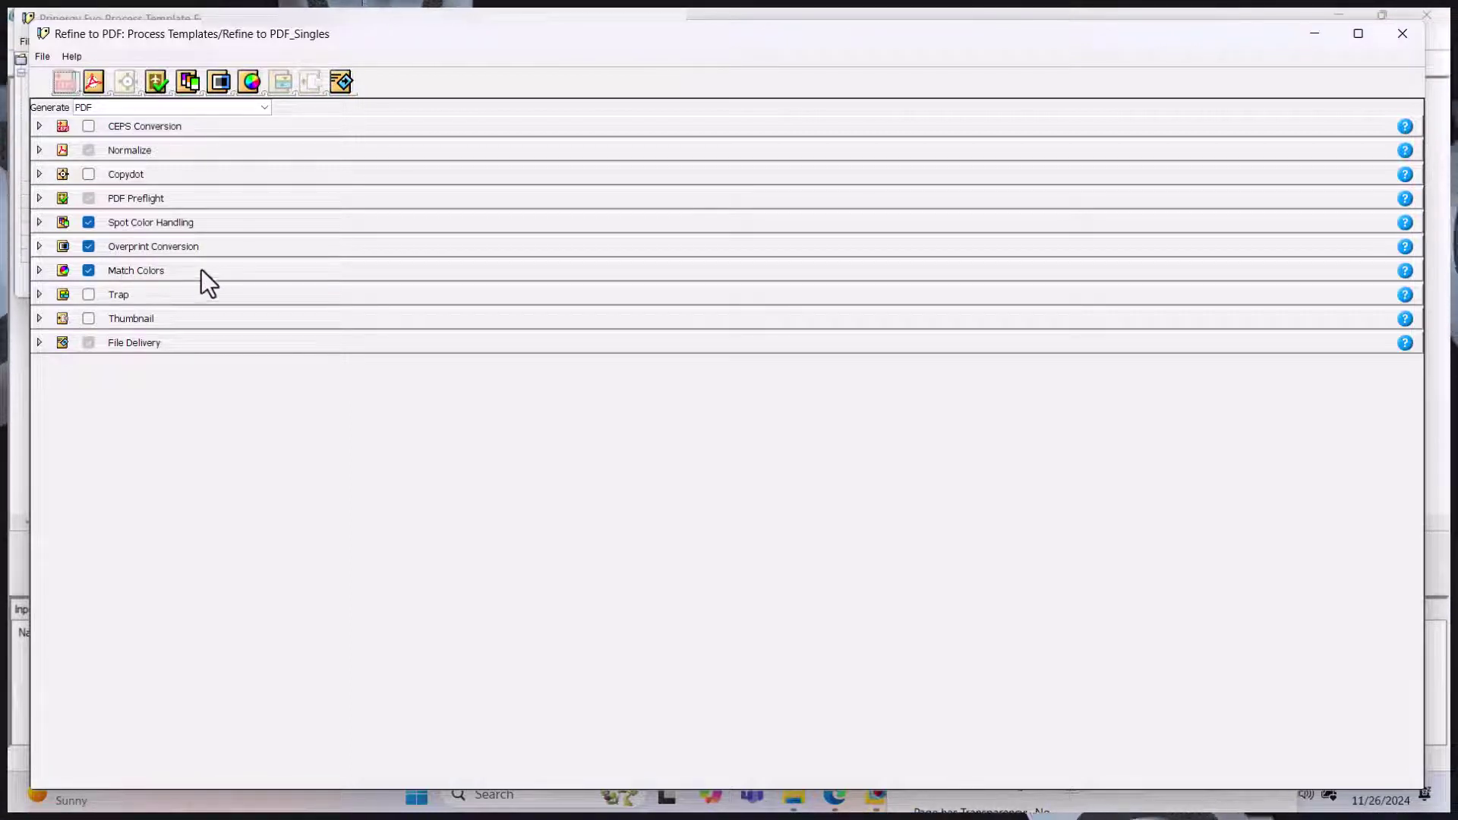
Review the template's Spot Color Handling settings, then close the template and the Process Template Editor.
left_click(35, 274)
left_click(35, 273)
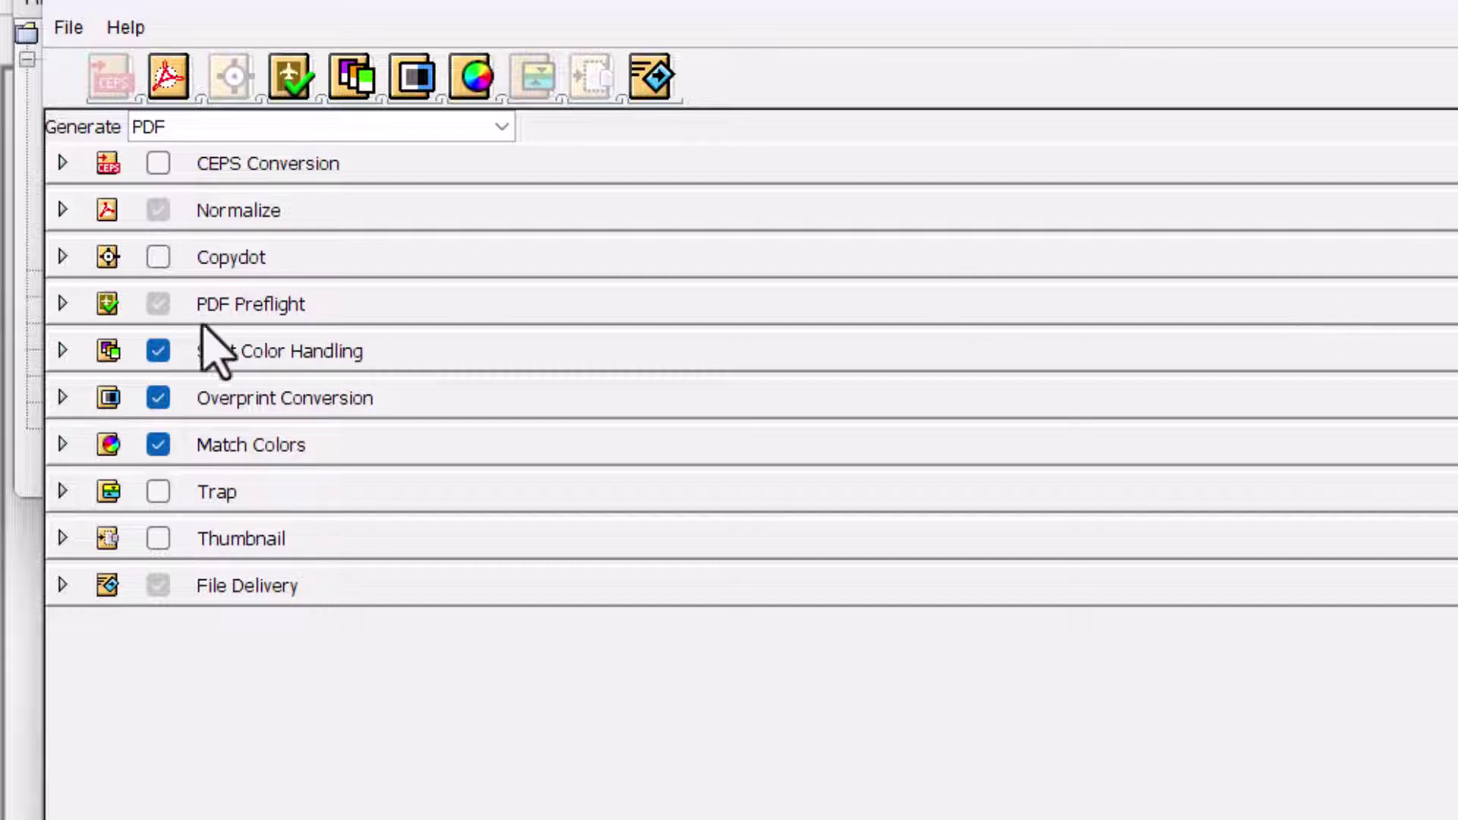
left_click(61, 352)
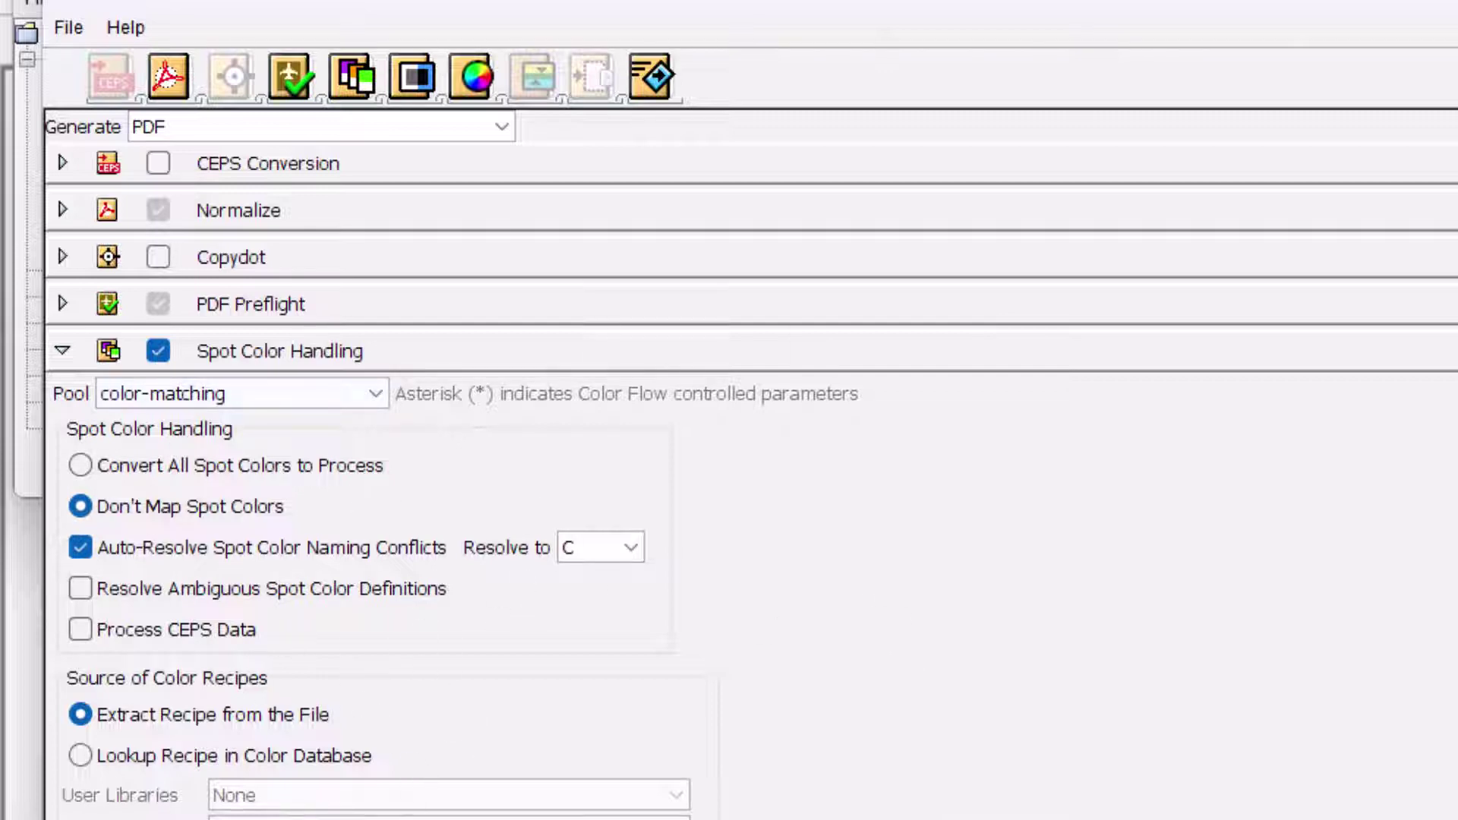
key("Return")
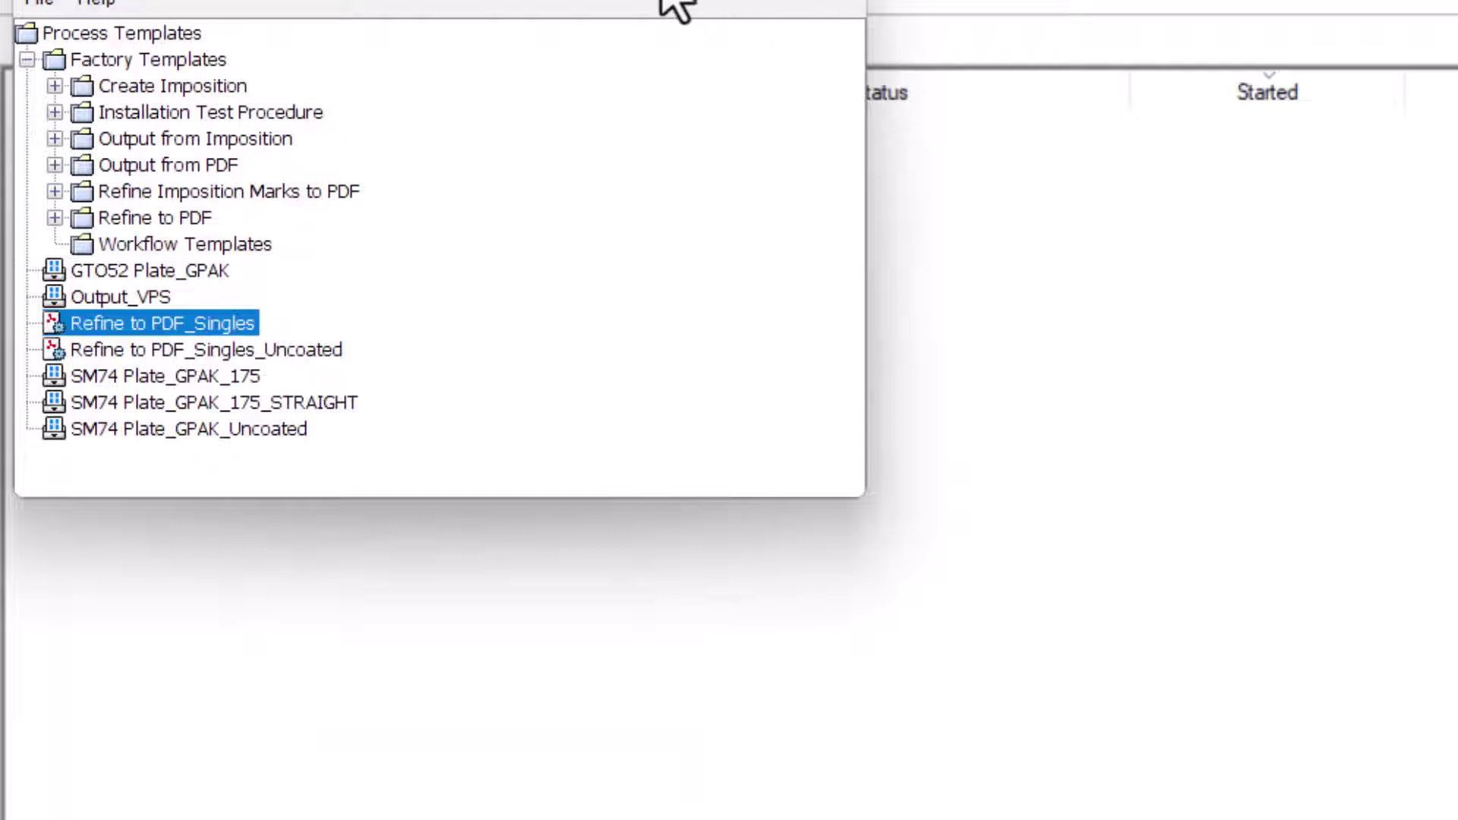
key("Escape")
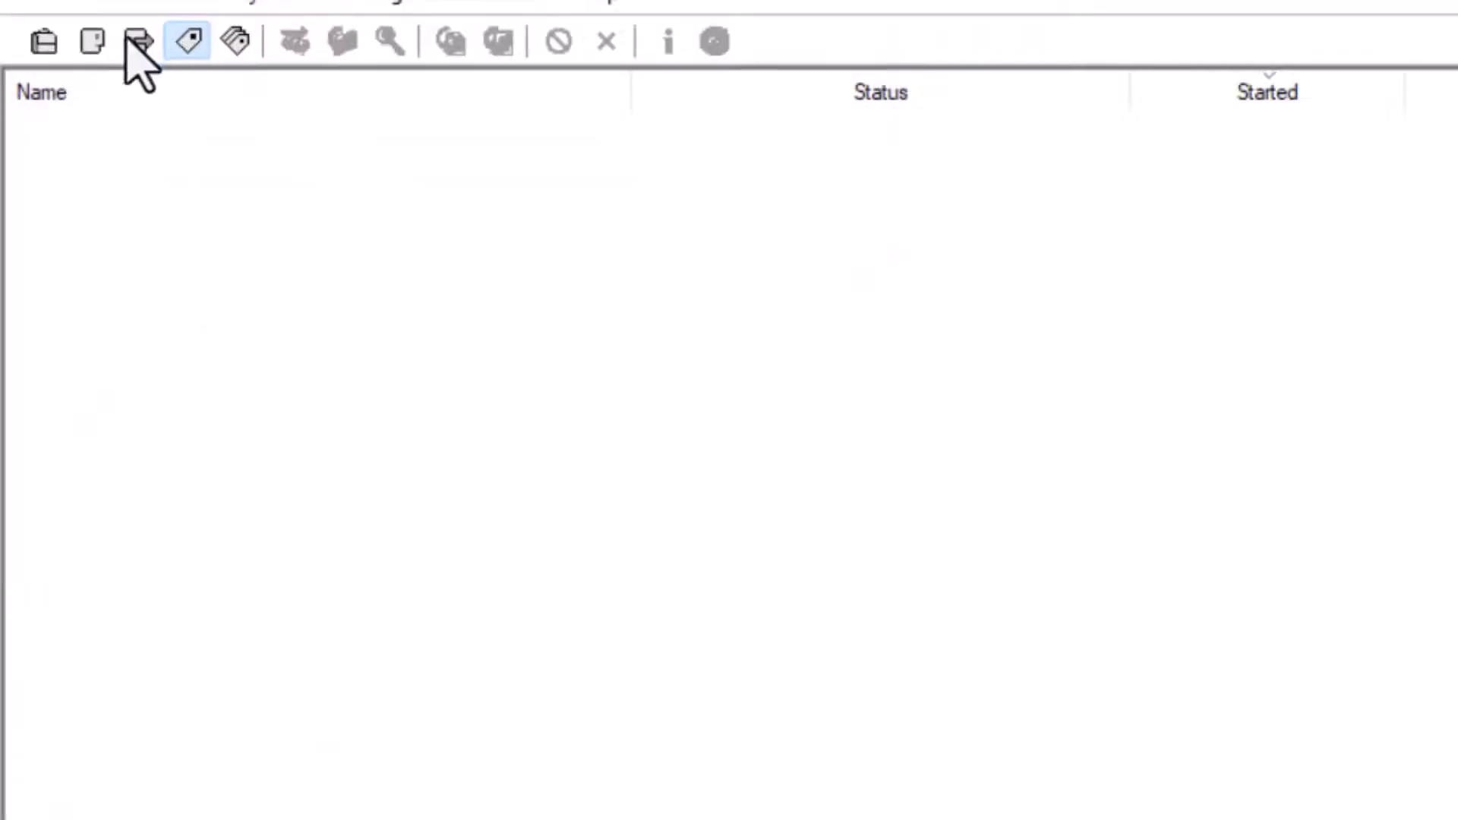
left_click(36, 10)
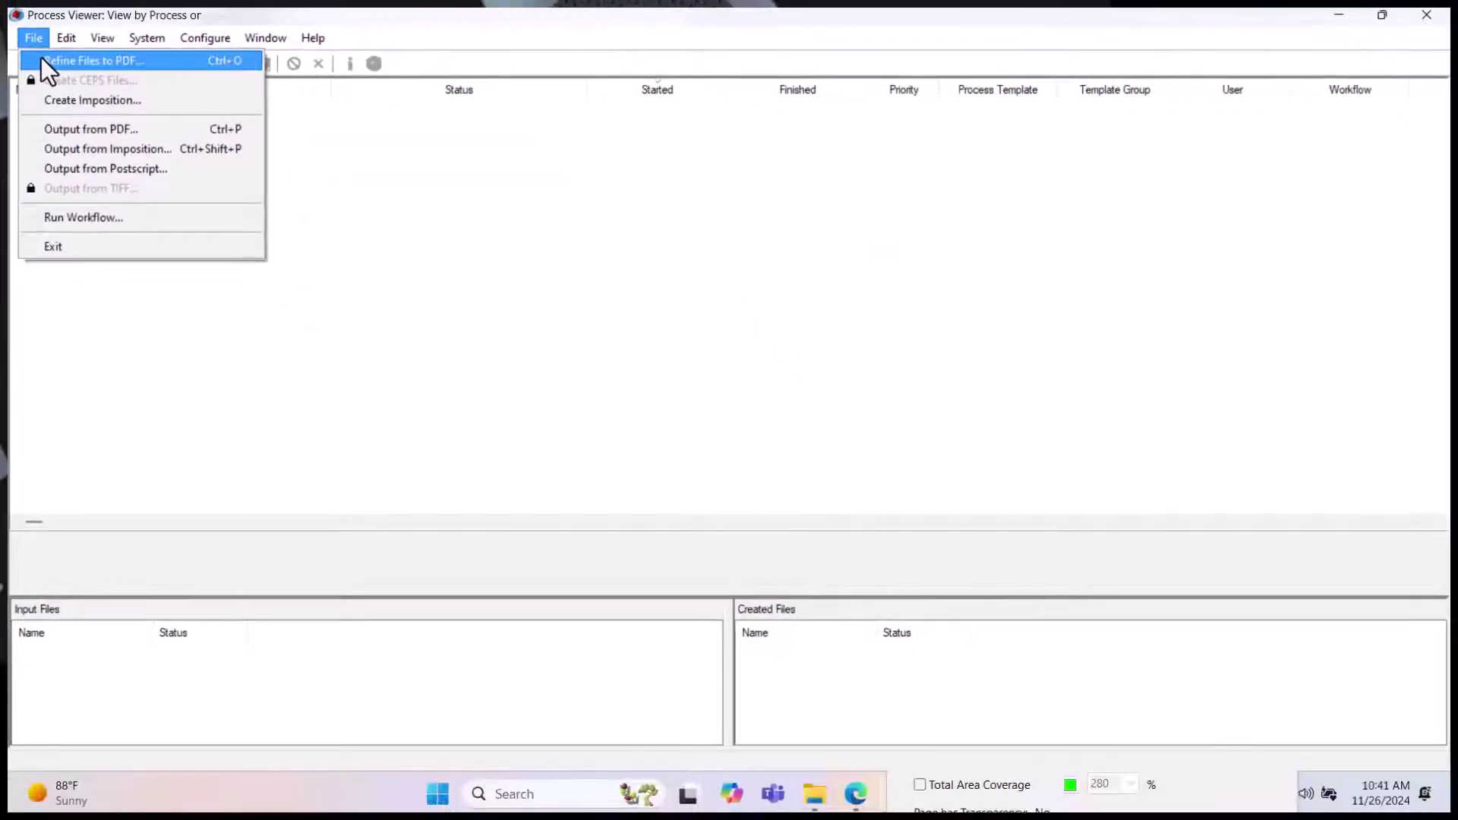
left_click(41, 59)
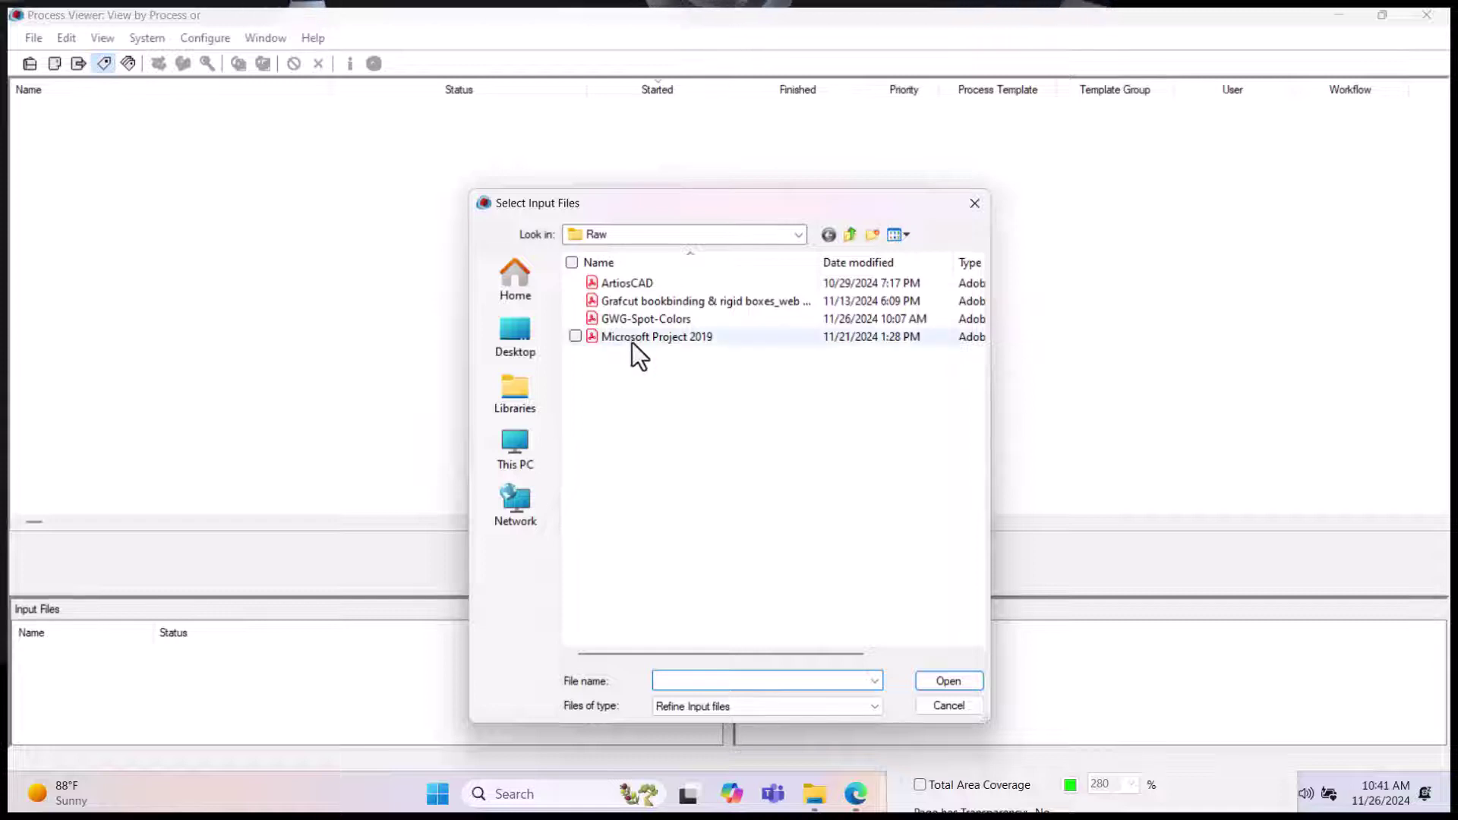
left_click(663, 319)
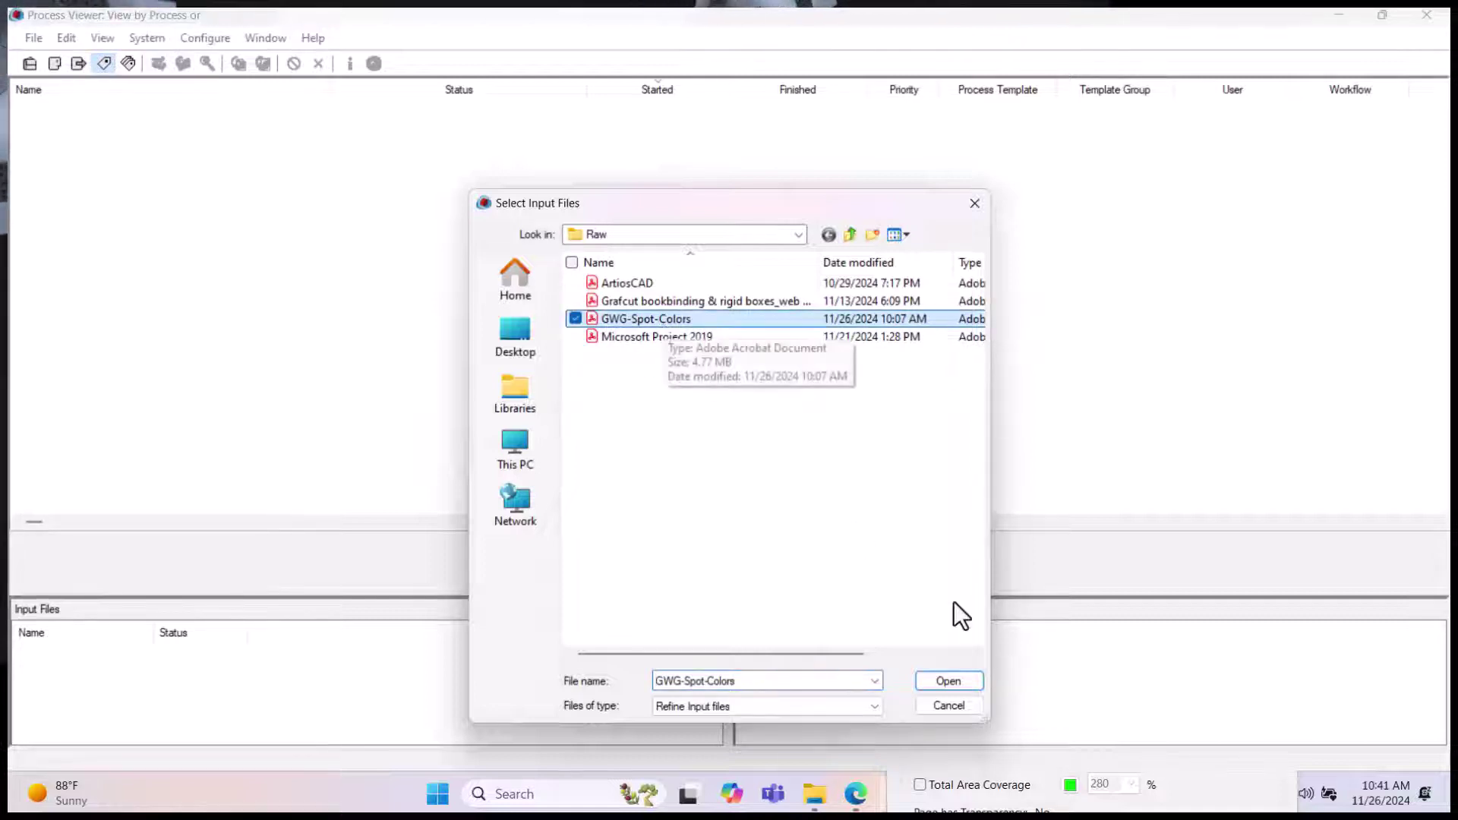
Switch to GWG-Spot-Colors.pdf in Acrobat and examine its process and spot separations in Output Preview.
left_click(1086, 785)
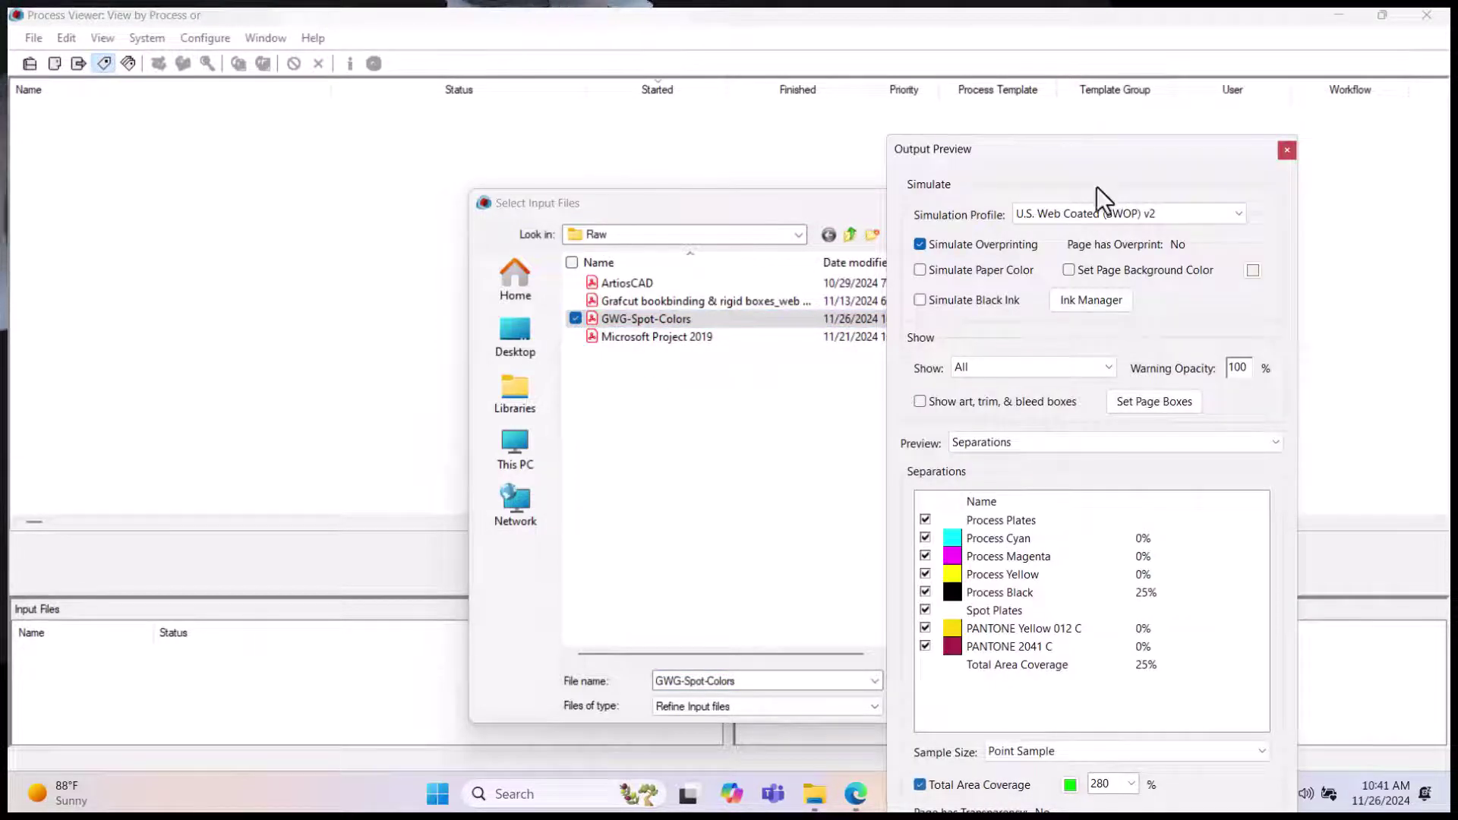
left_click_drag(1067, 152, 1022, 29)
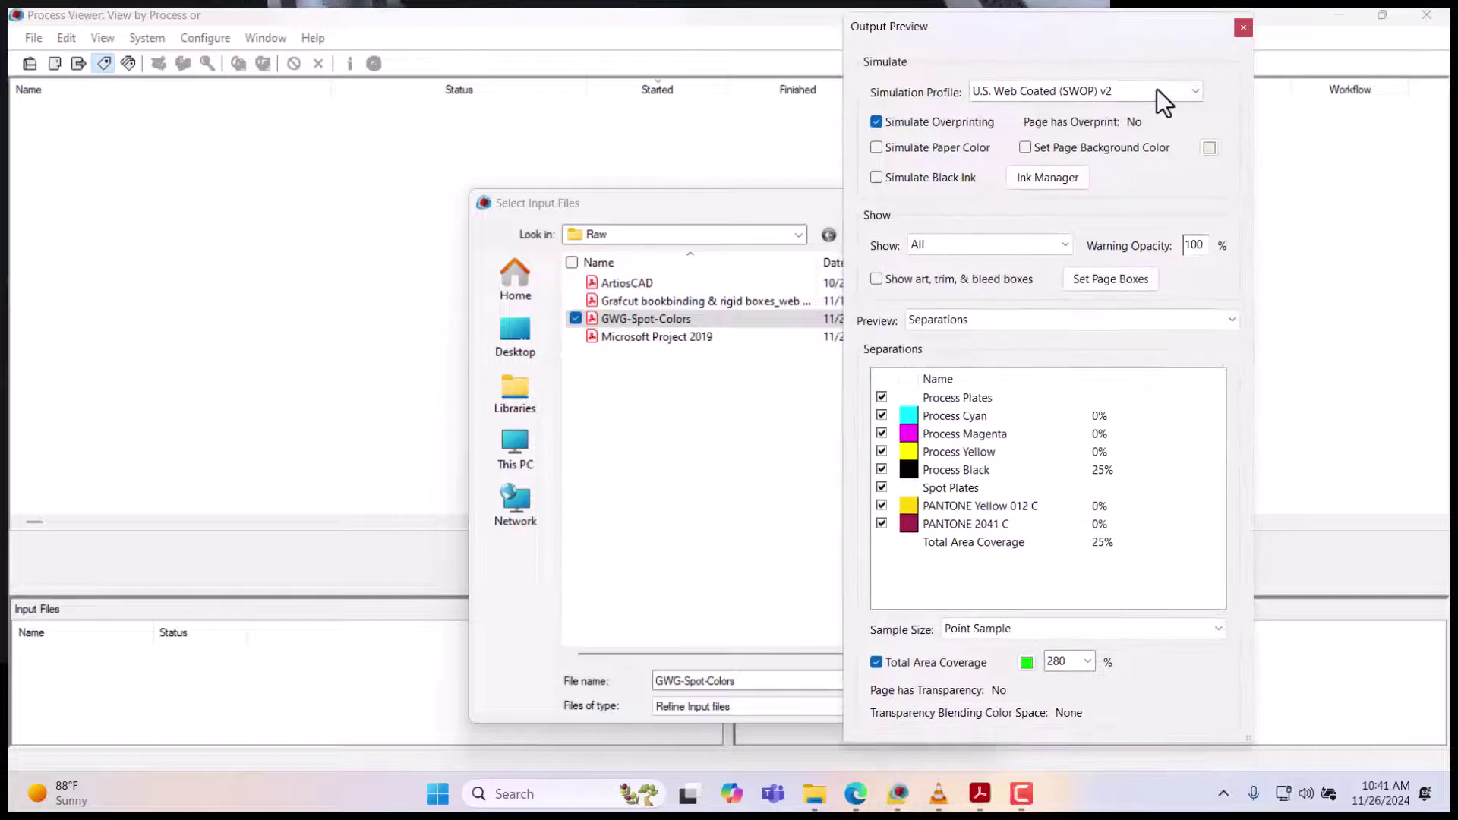
left_click(980, 794)
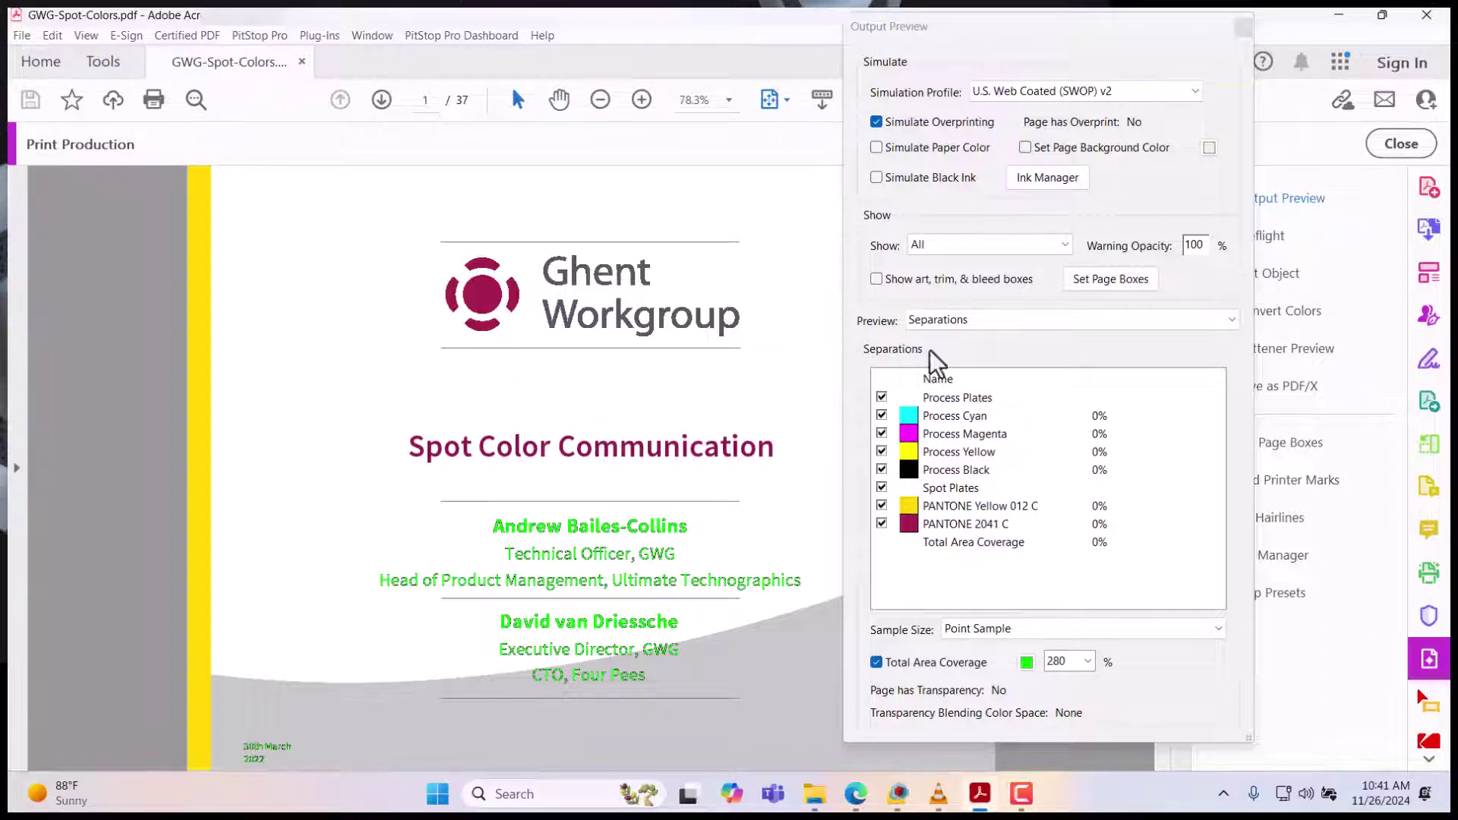
left_click(904, 524)
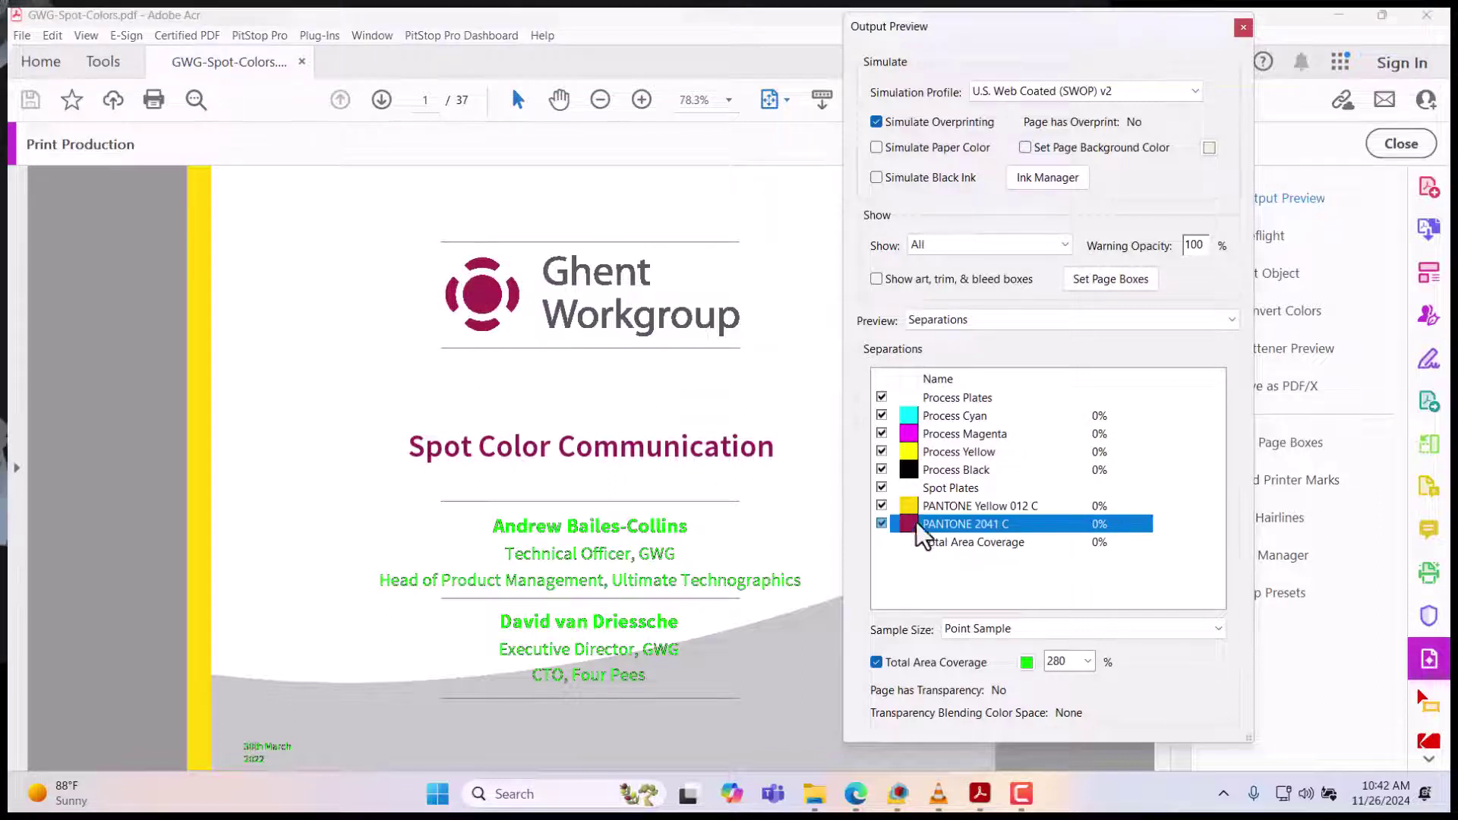
left_click(880, 508)
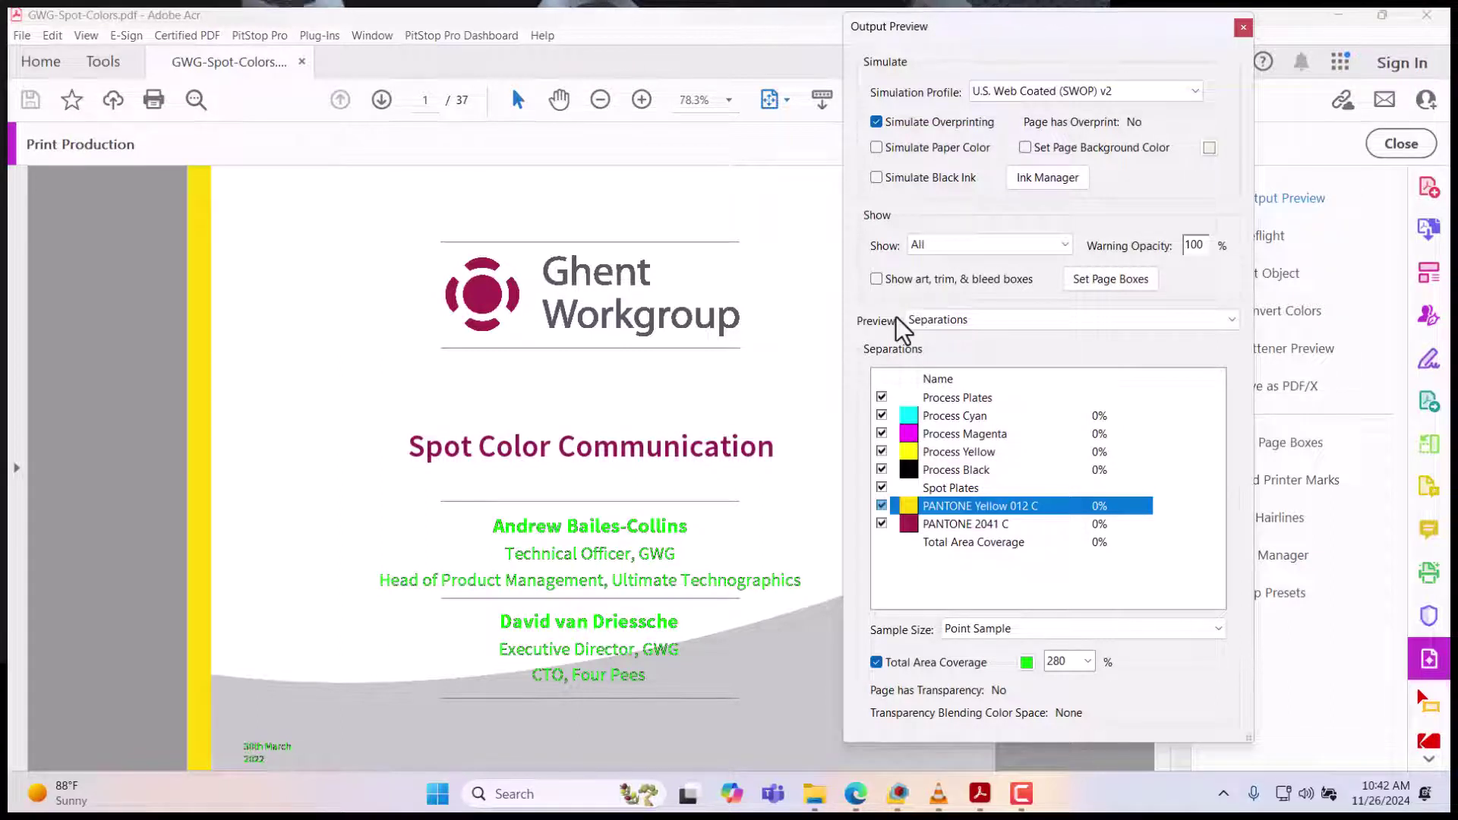
left_click(809, 46)
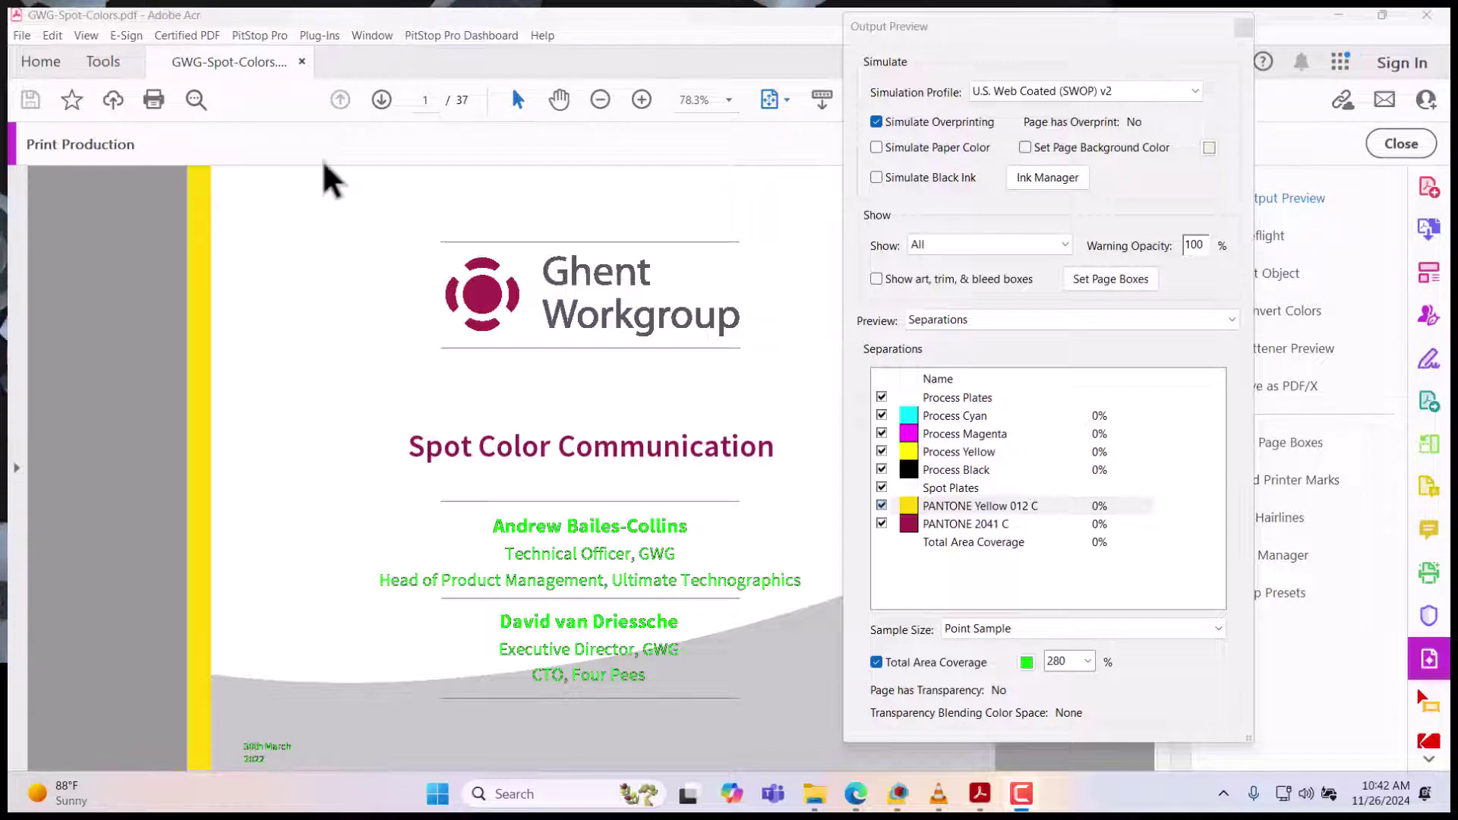
mouse_move(196, 361)
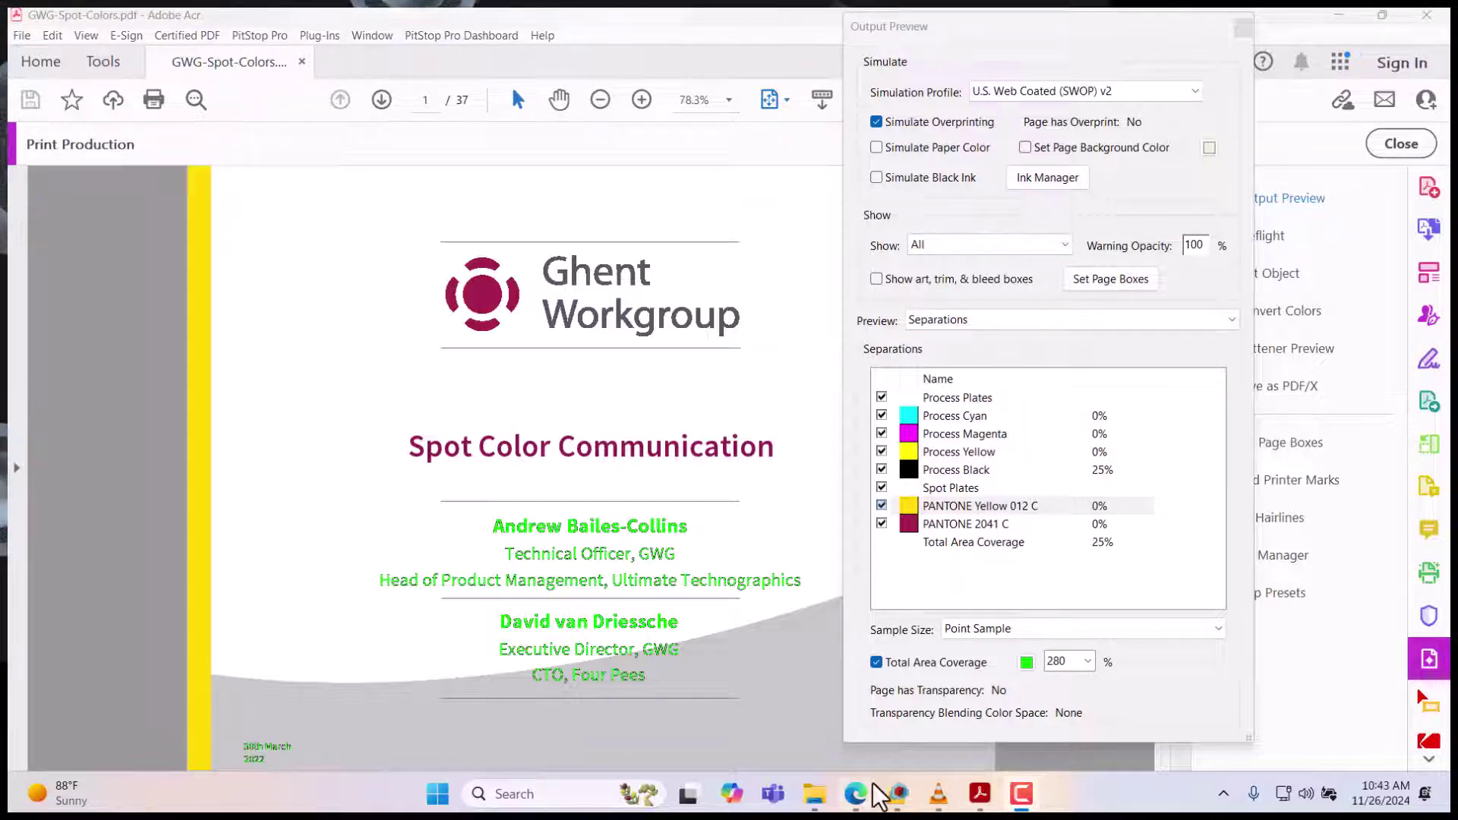
Switch back to Process Viewer and refine GWG-Spot-Colors.pdf with the Refine to PDF_Singles template at Urgent Priority.
left_click(896, 794)
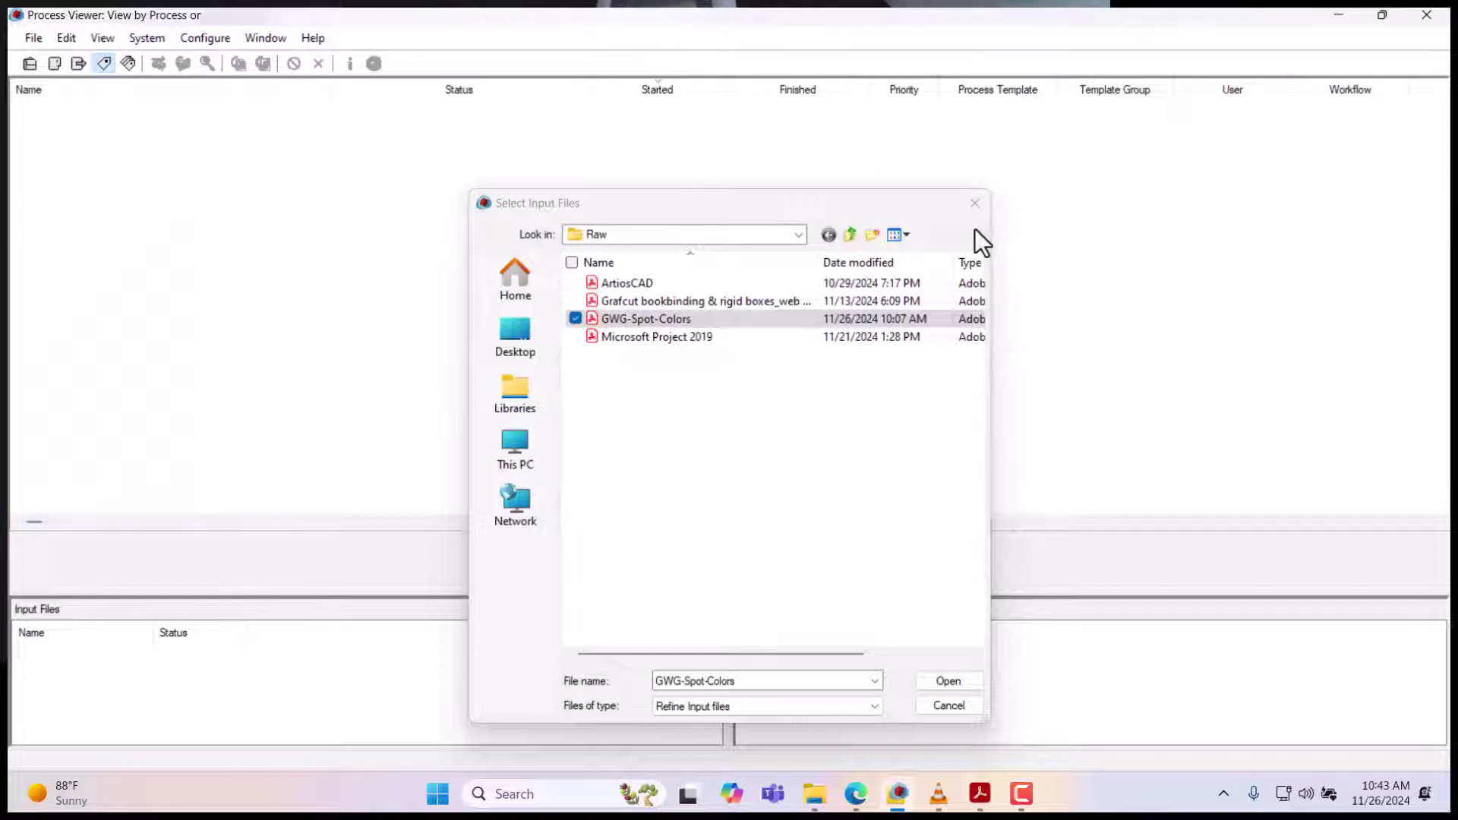
left_click(976, 204)
left_click(26, 35)
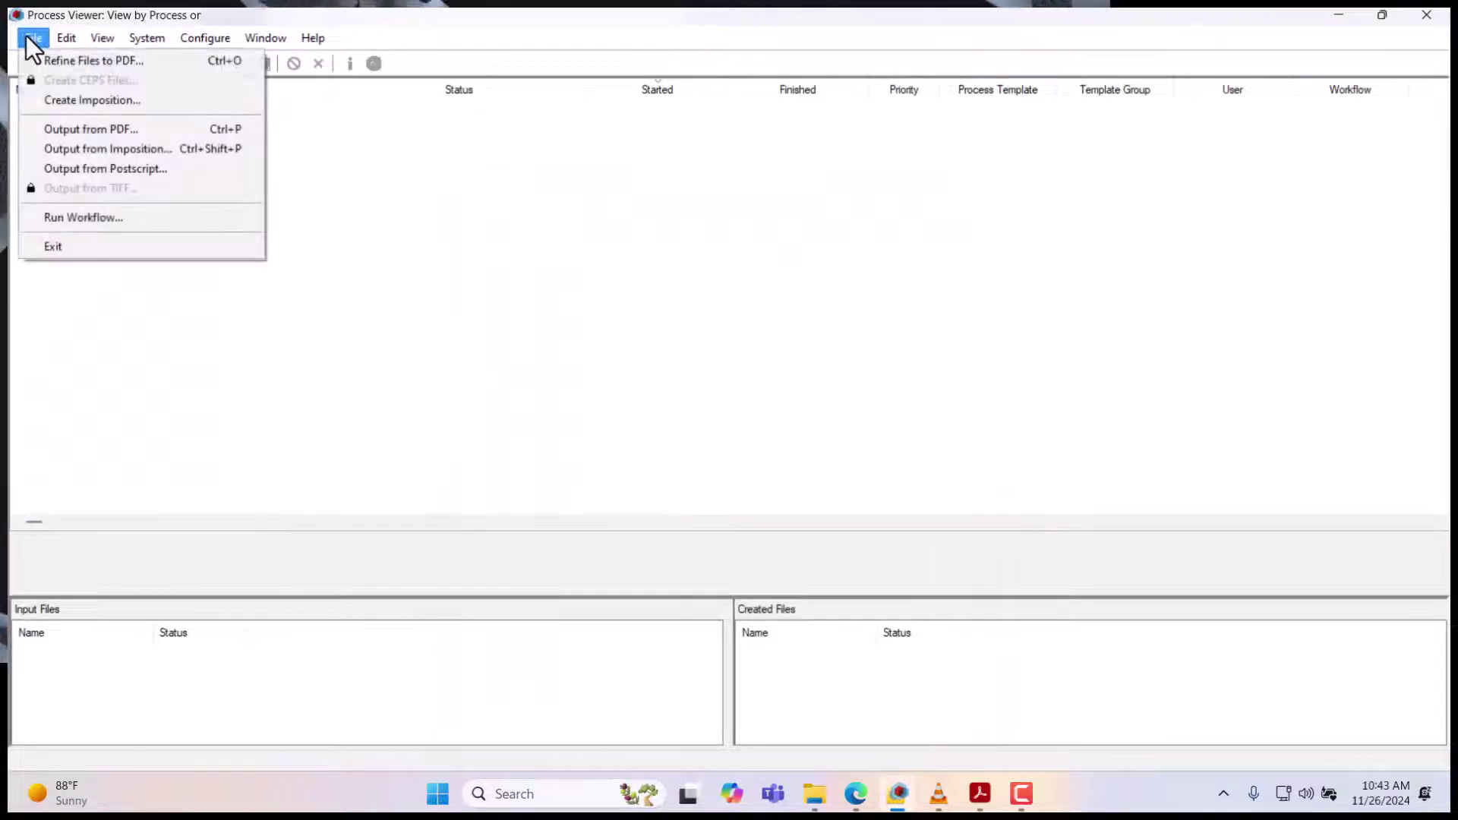
left_click(53, 61)
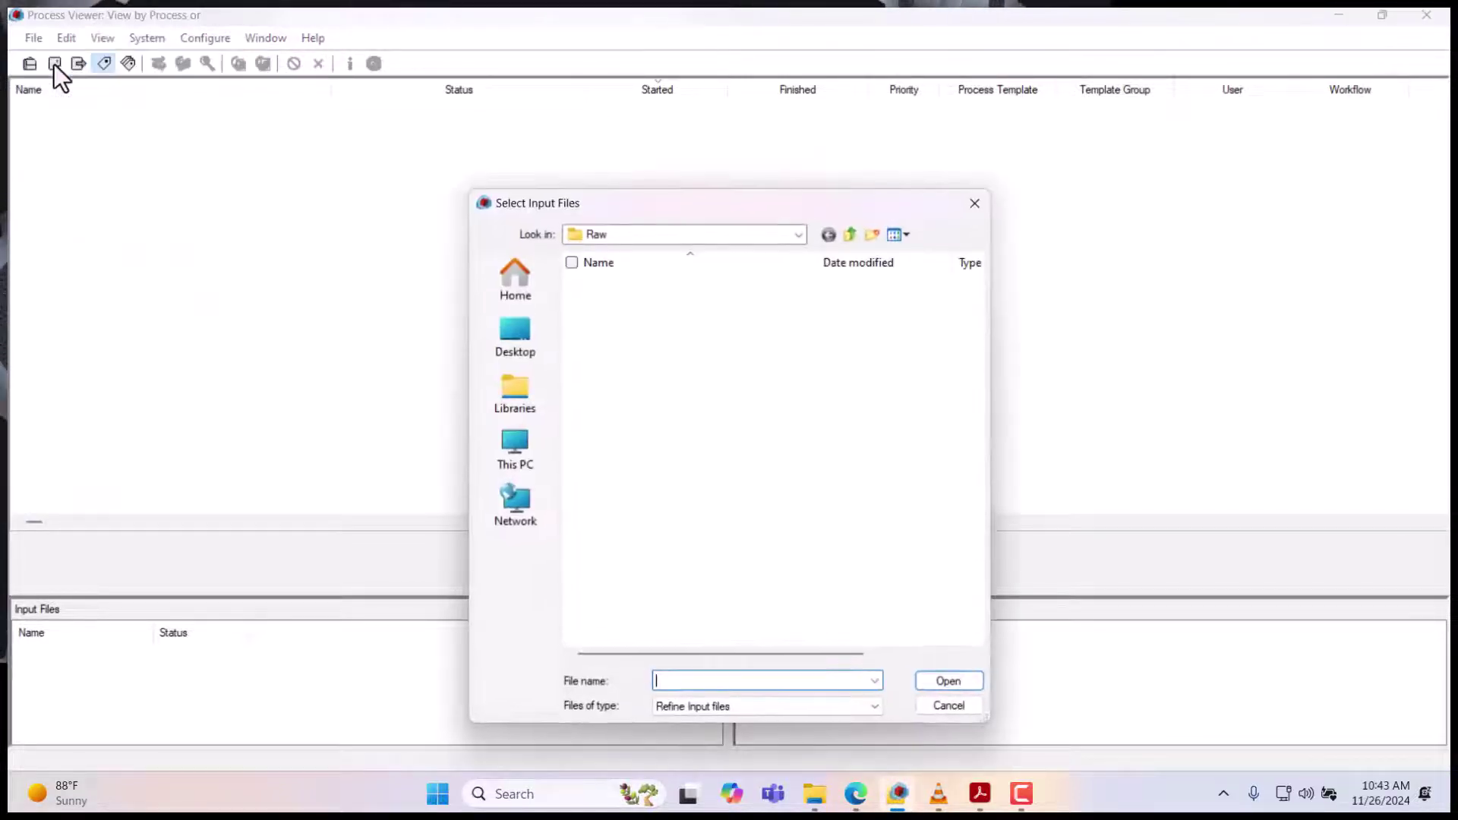
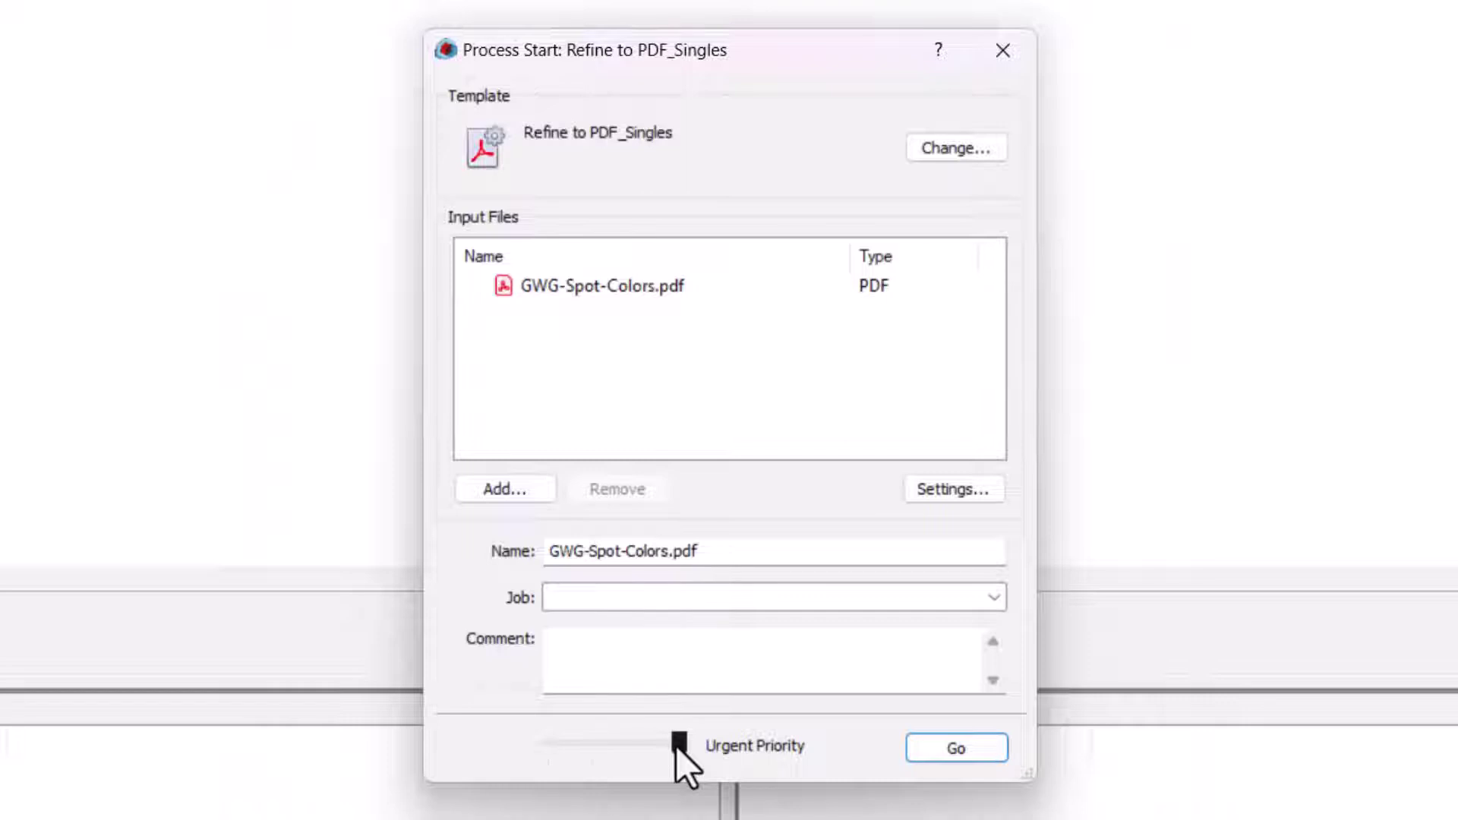
left_click(980, 752)
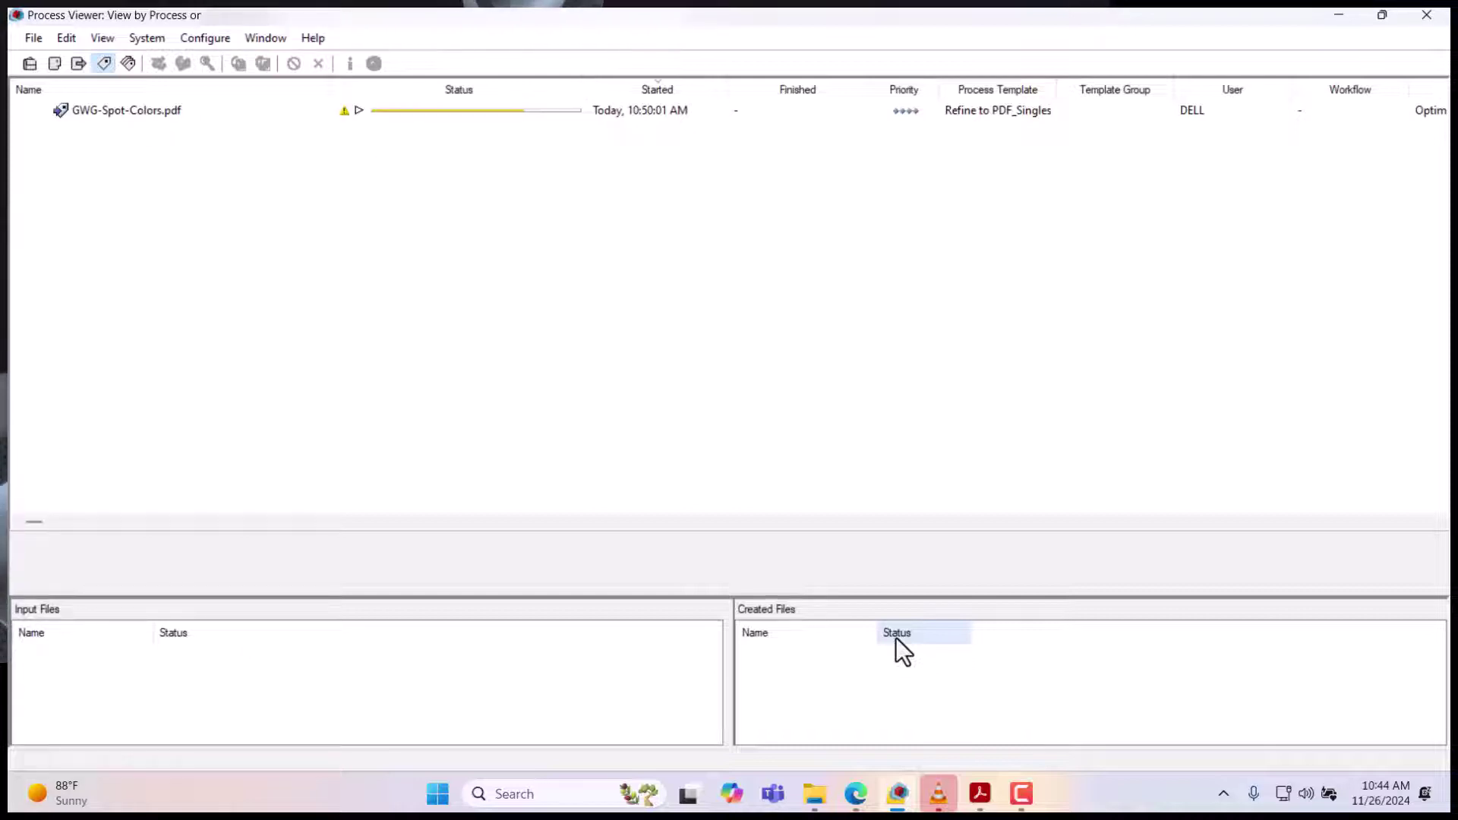
Open the first created page of the GWG-Spot-Colors.pdf process in Acrobat and examine its separations in Output Preview.
left_click(557, 110)
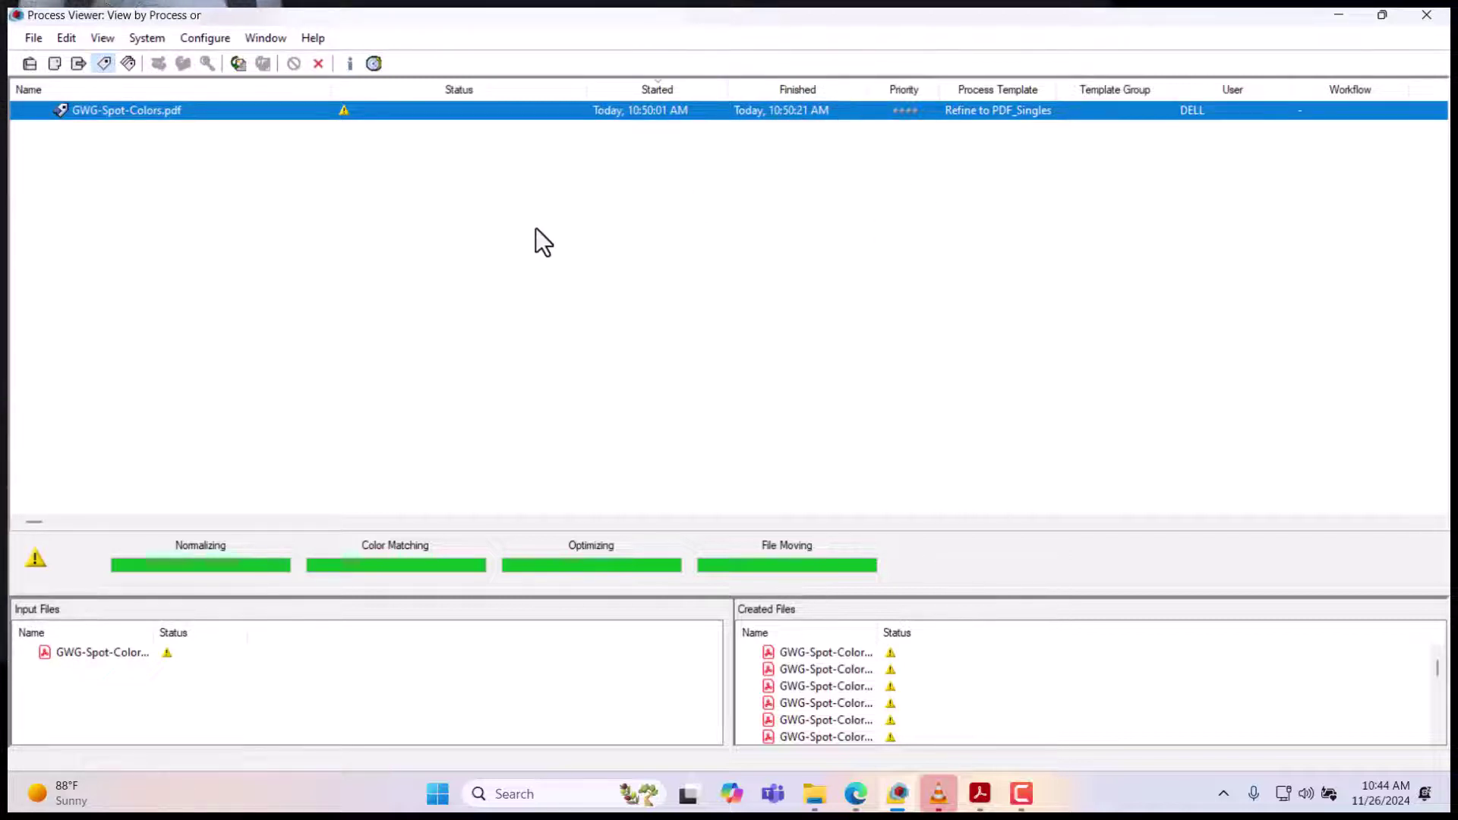
left_click(826, 654)
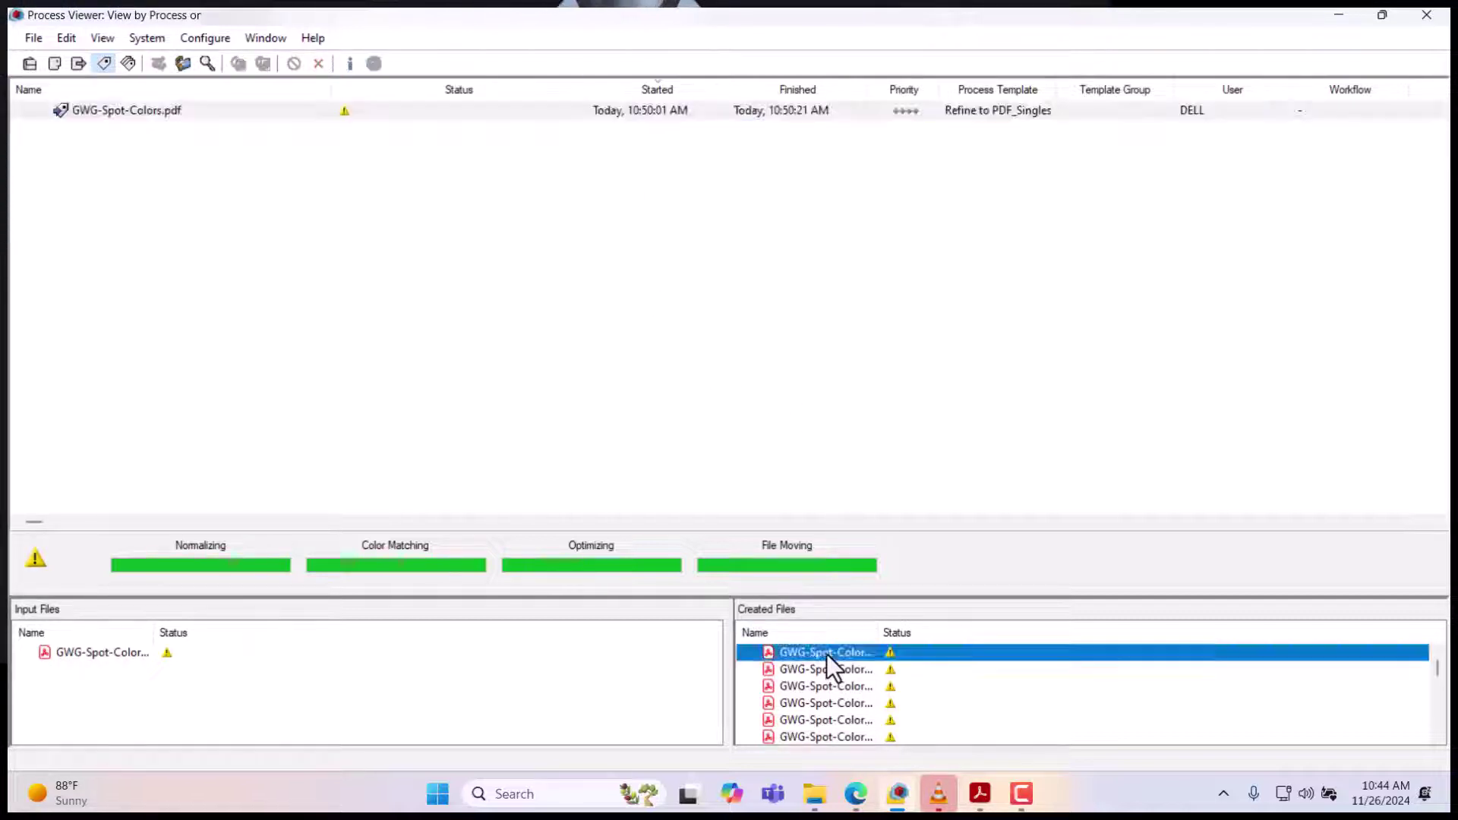
double_click(826, 654)
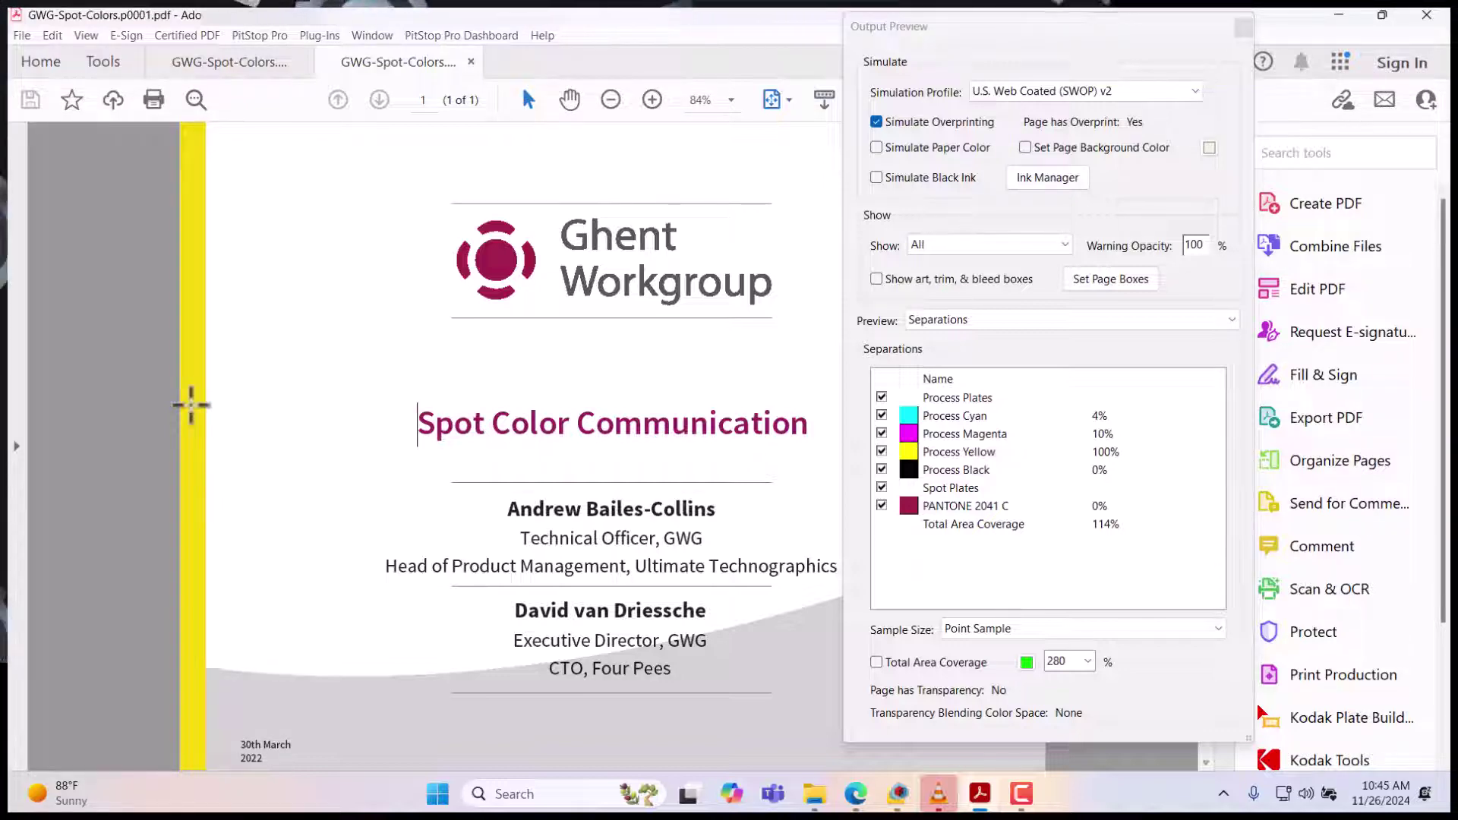
Close Output Preview and the refined page PDF, then return to Process Viewer.
left_click(1241, 29)
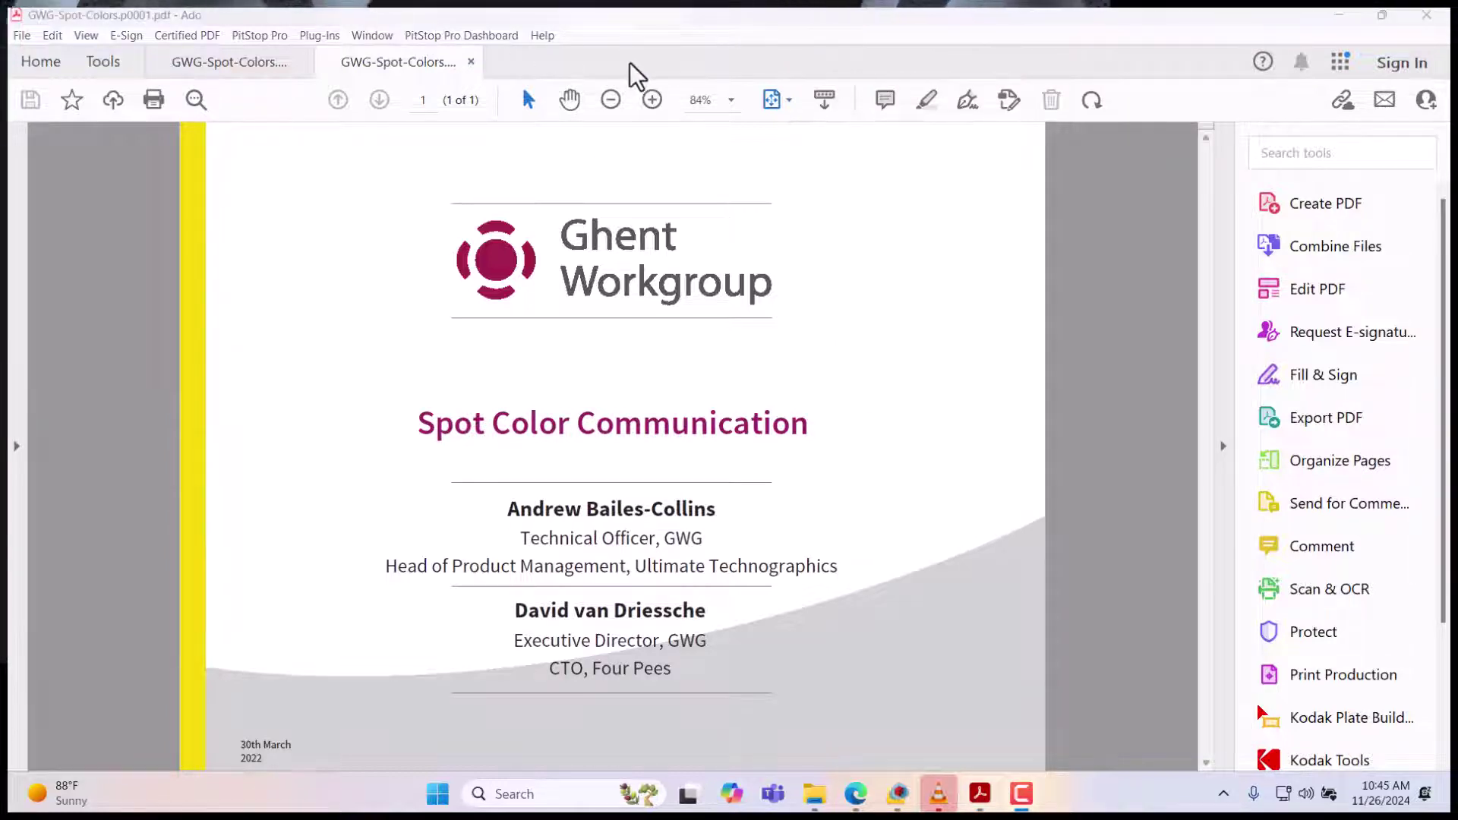
left_click(471, 62)
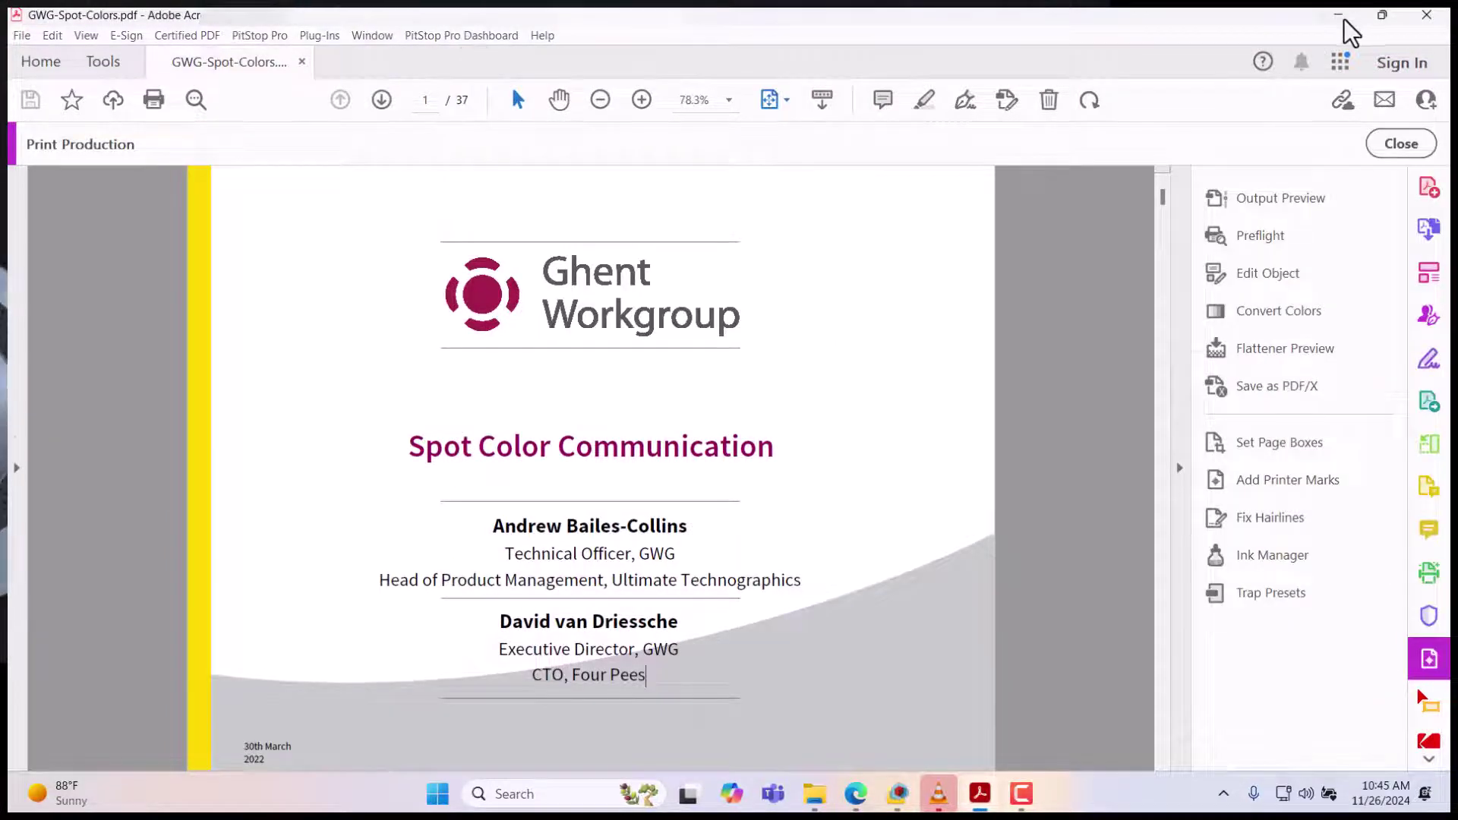
left_click(1341, 17)
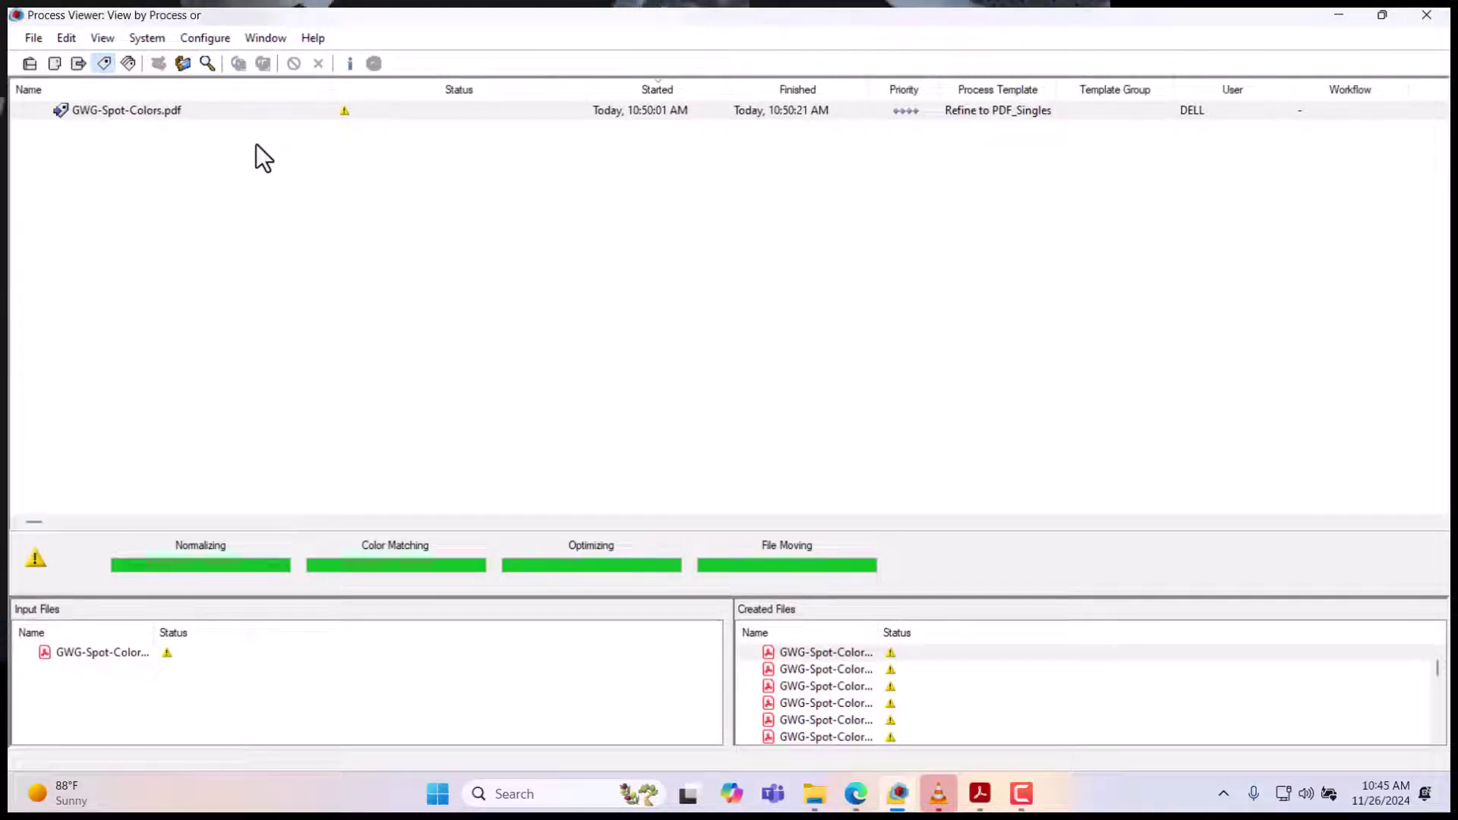
Load GWG-Spot-Colors into a new Refine to PDF_Singles process and open its color settings.
left_click(40, 40)
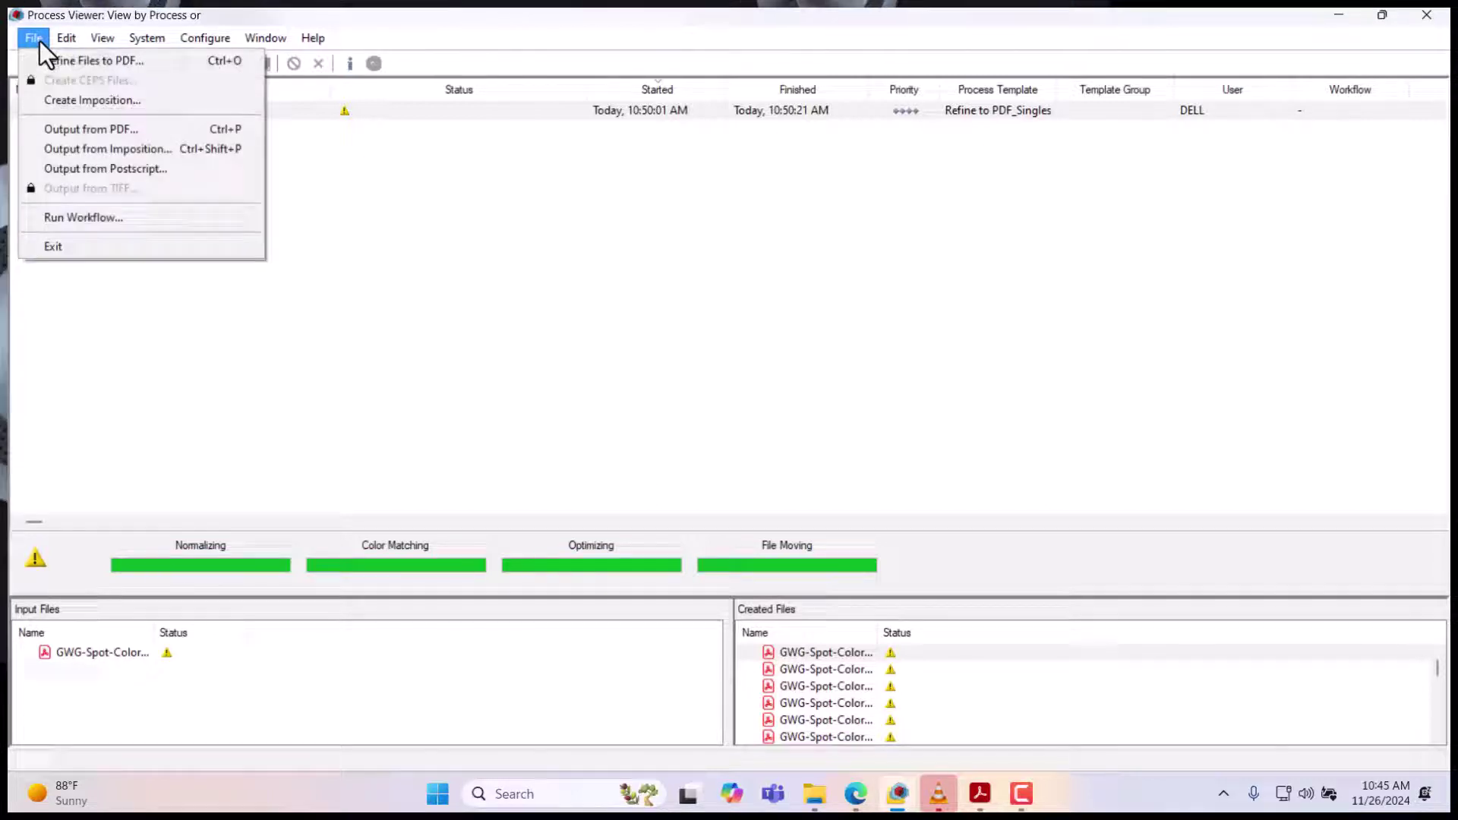
left_click(86, 65)
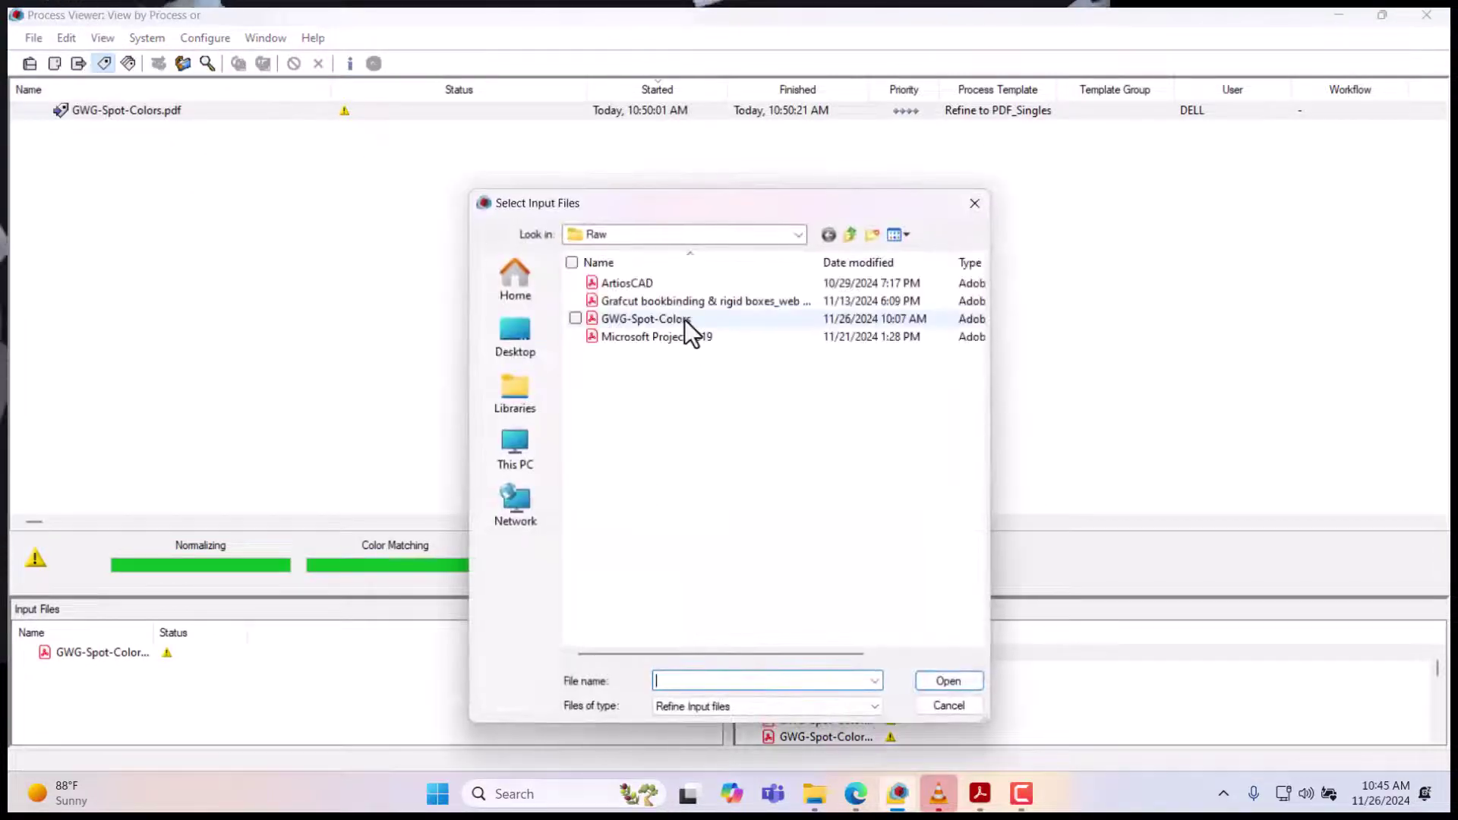
left_click(685, 319)
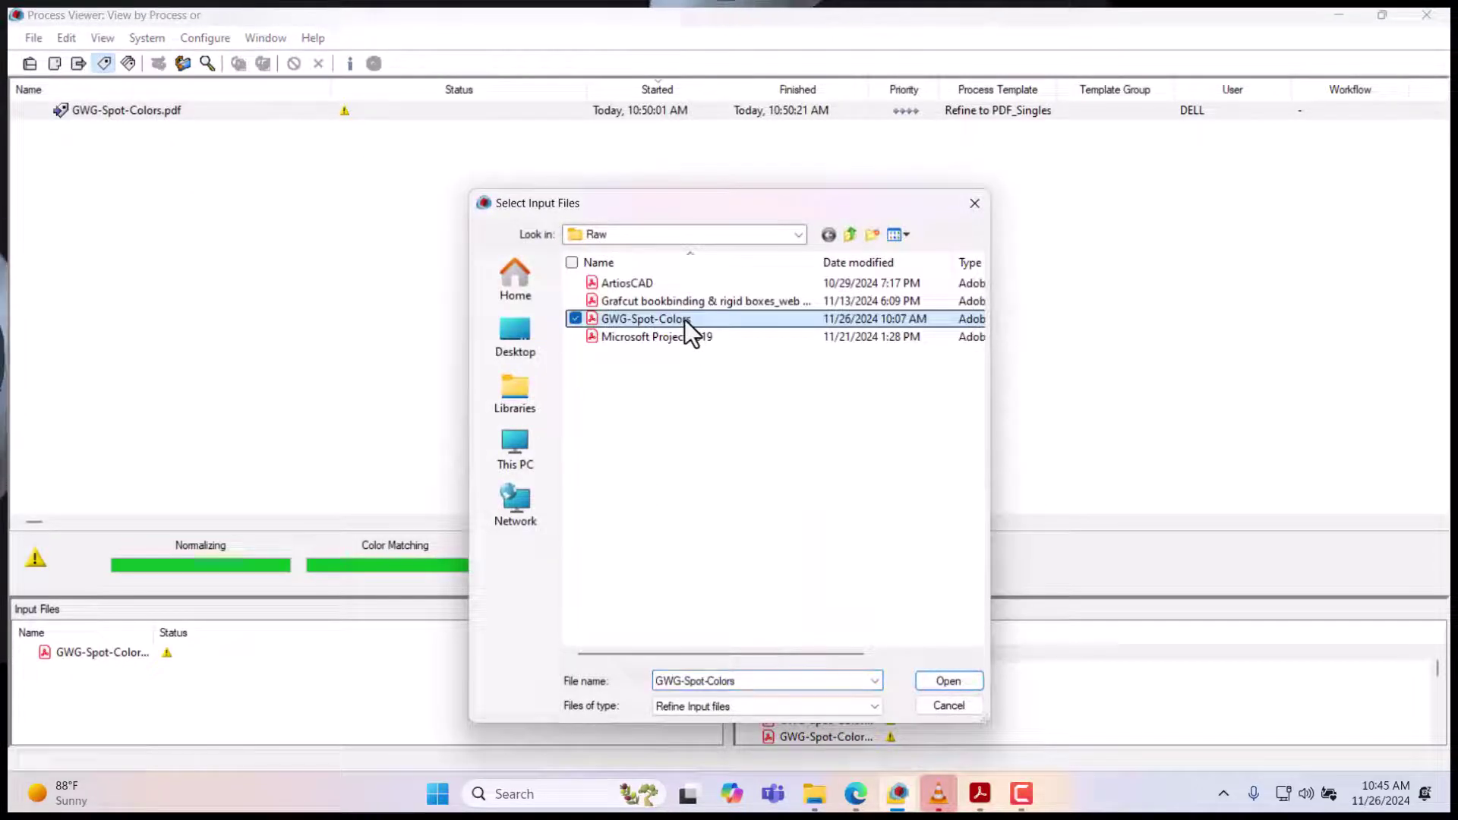
left_click(960, 683)
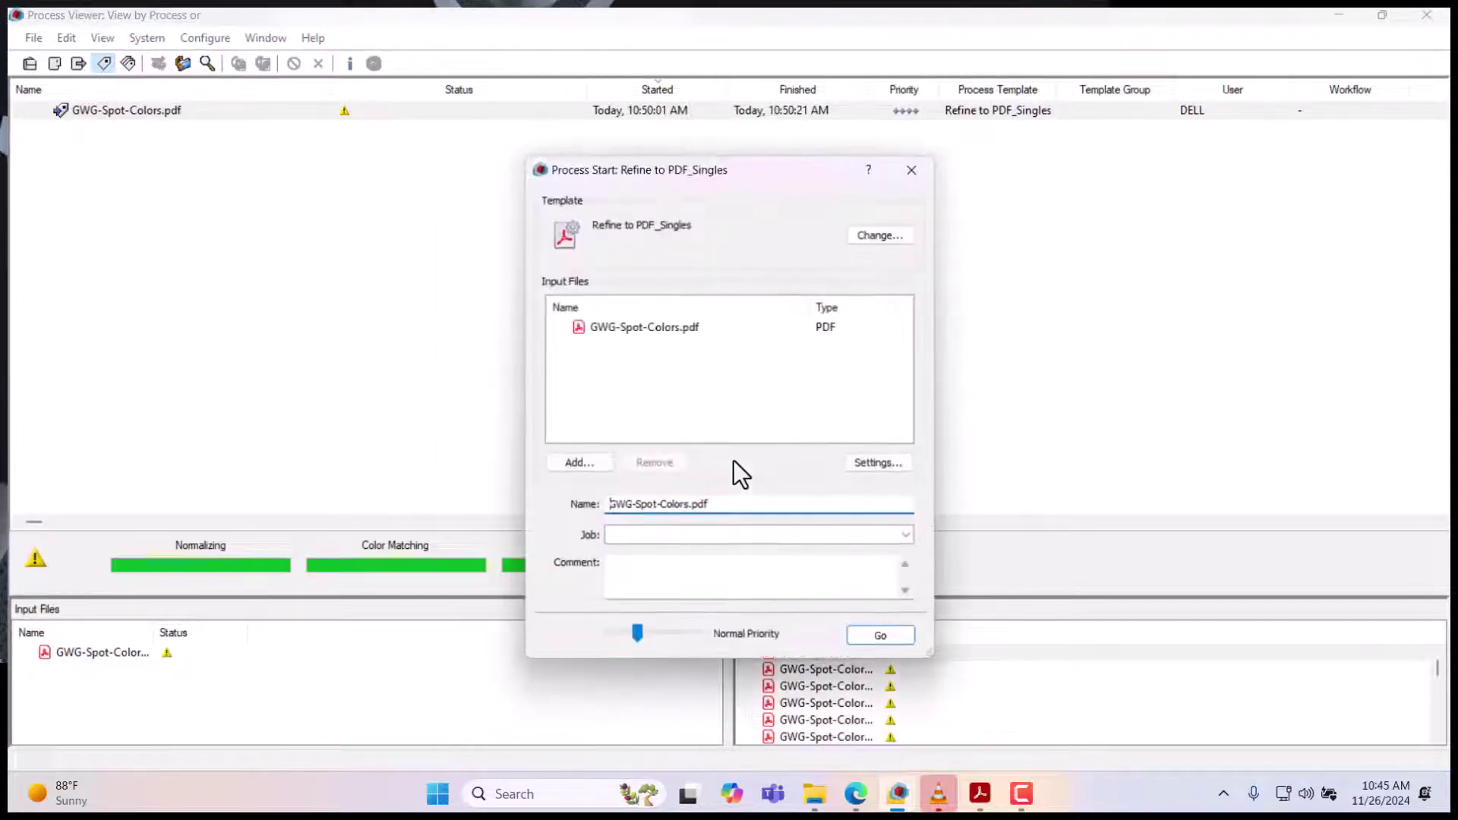
left_click(885, 470)
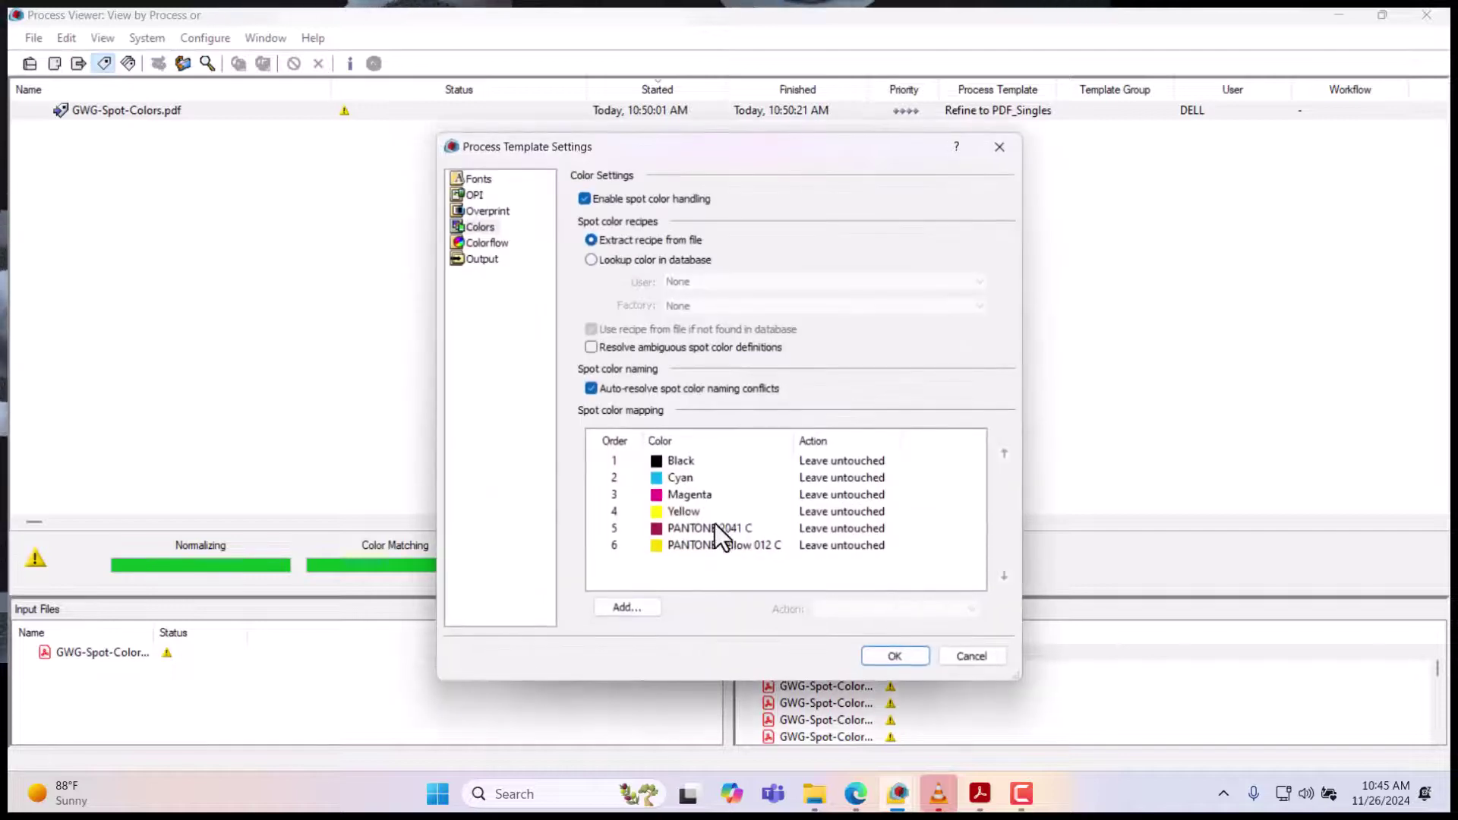
Map the PANTONE Yellow 012 C spot color to PANTONE 2041 C and accept the process template settings.
left_click(714, 546)
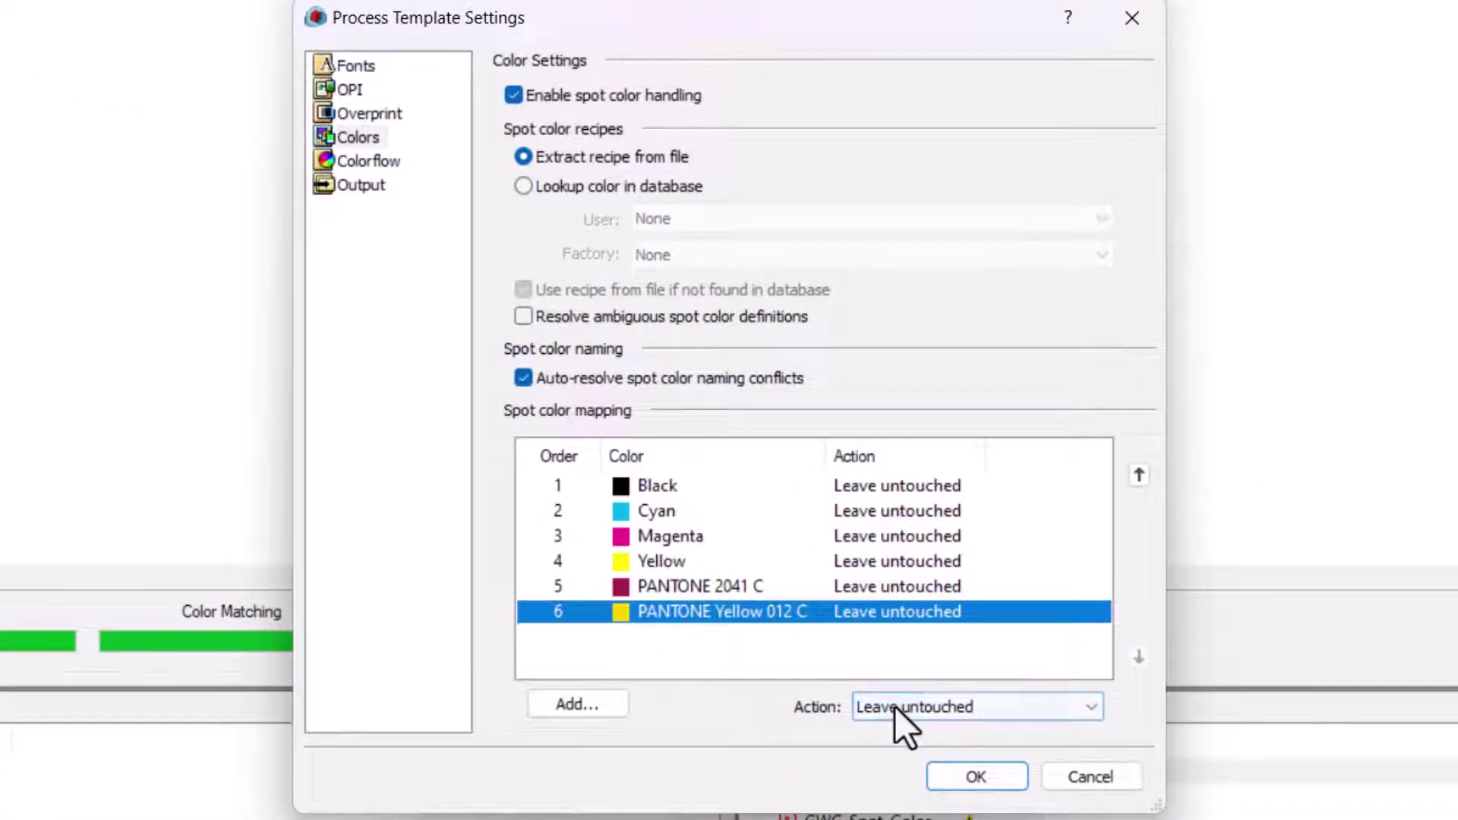
left_click(895, 707)
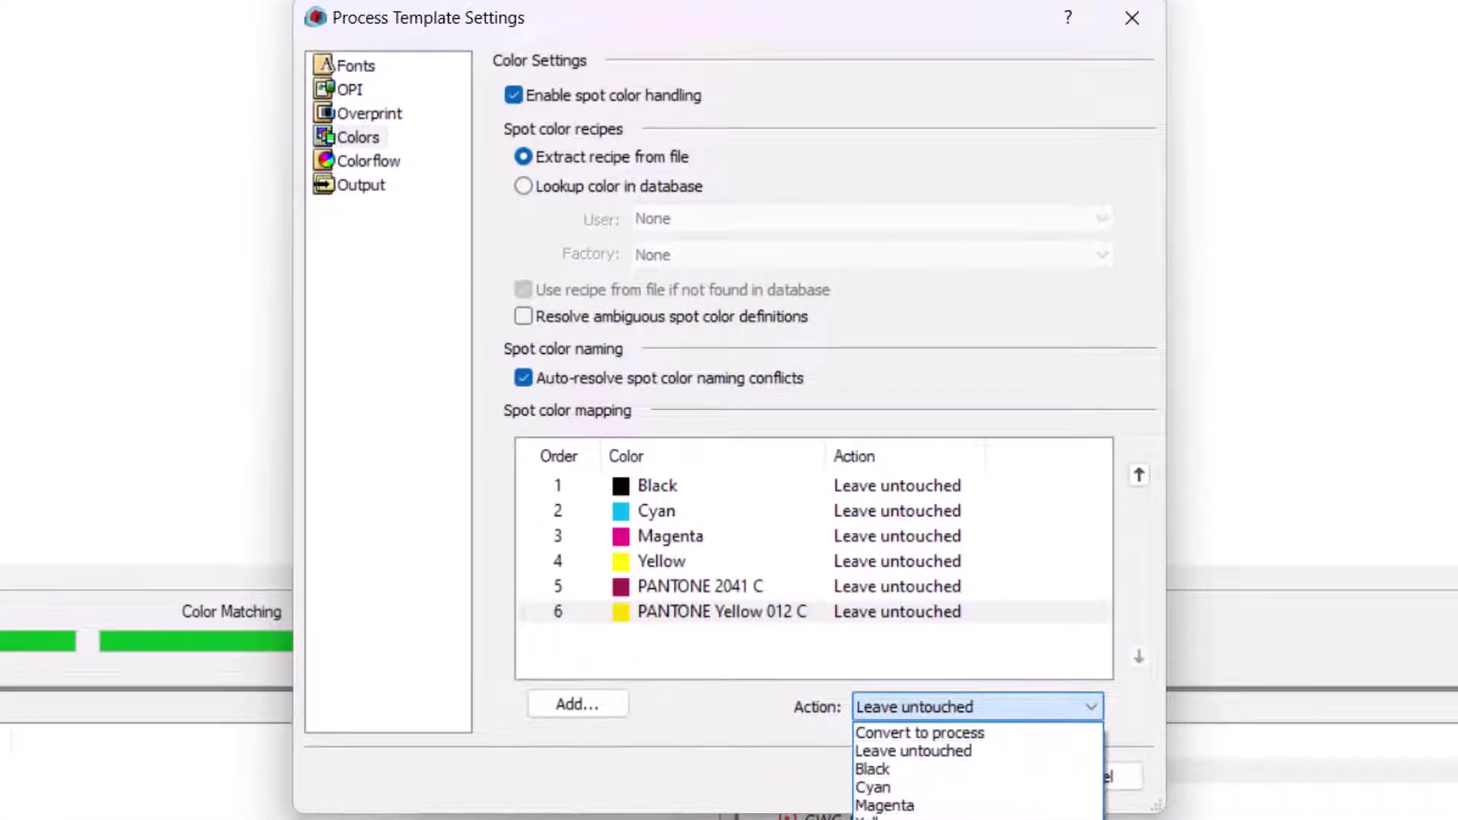
key("p")
key("Return")
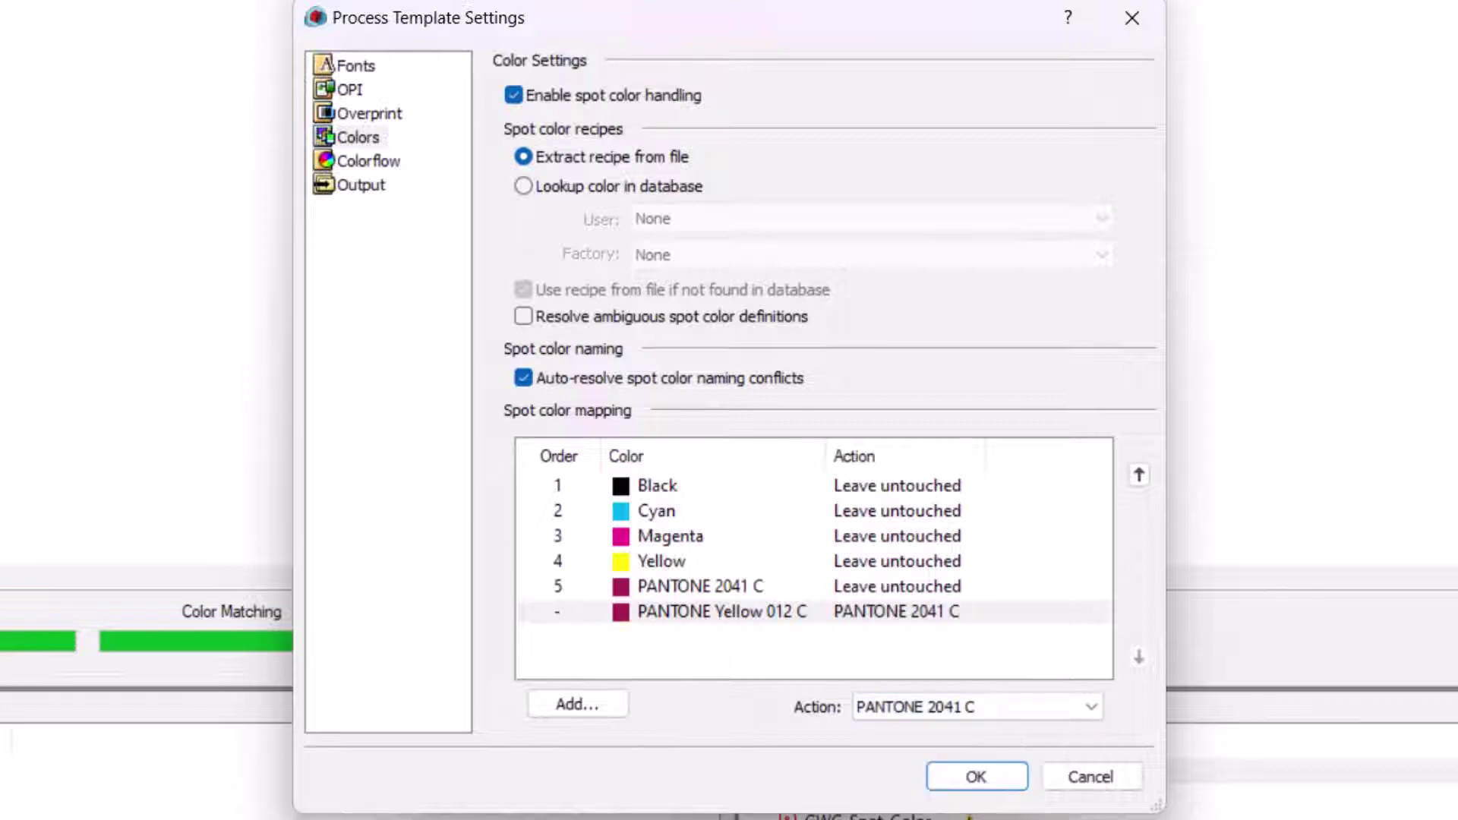
left_click(978, 778)
Start the refine of GWG-Spot-Colors.pdf at Urgent Priority and open the first page created by the new process.
left_click(676, 638)
left_click_drag(676, 639, 774, 635)
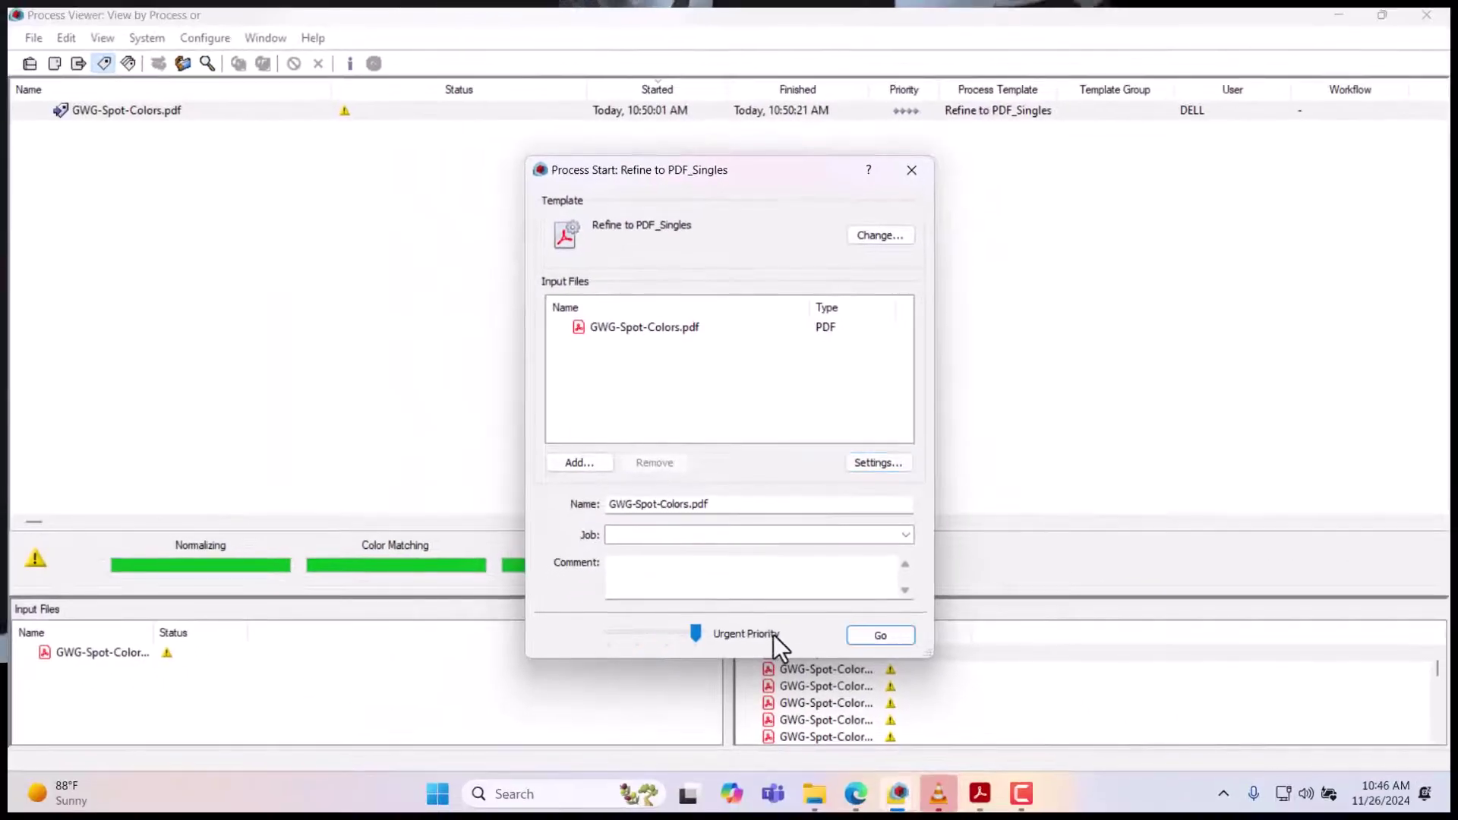
left_click(897, 639)
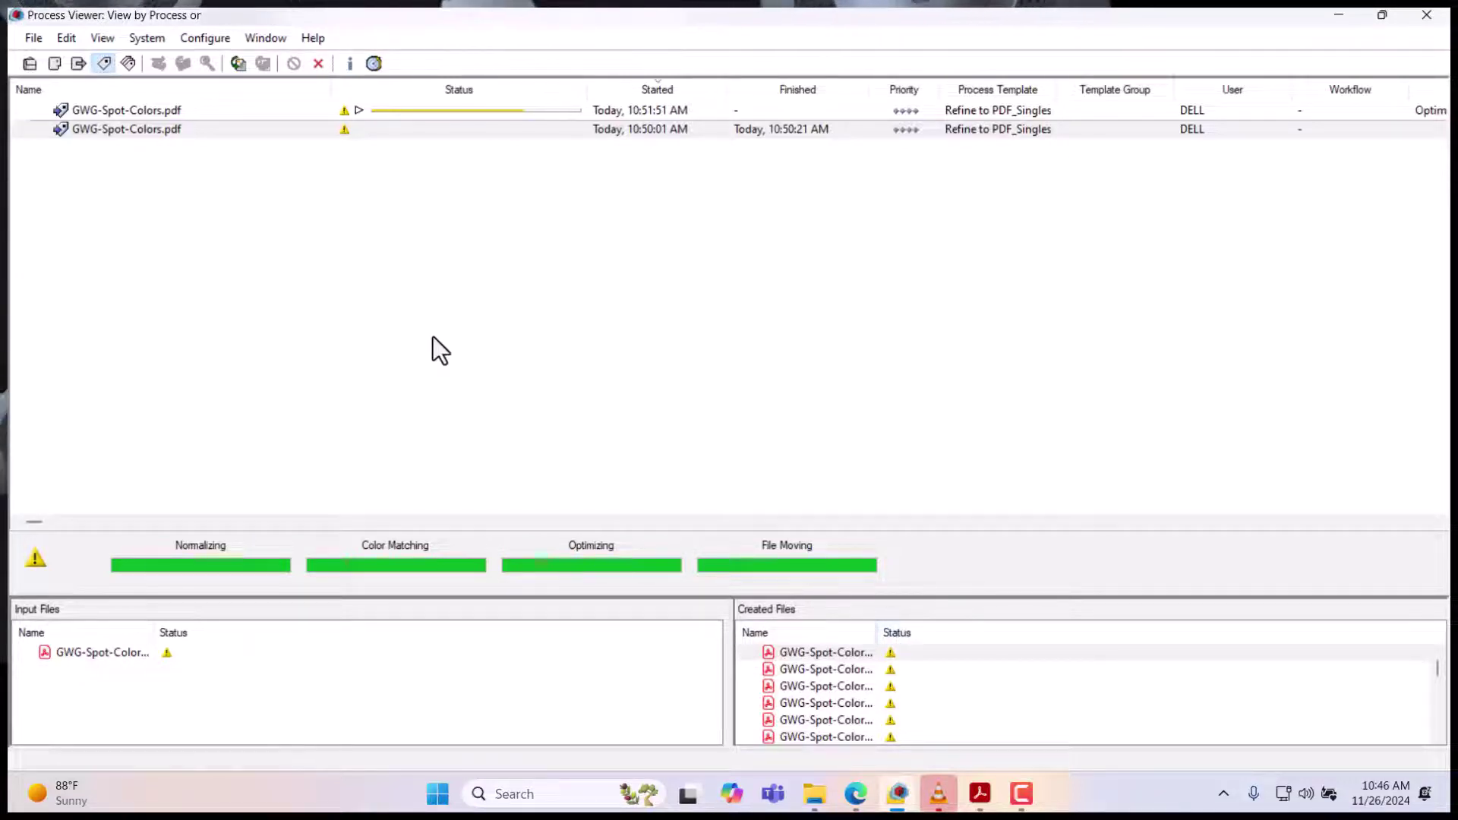
left_click(365, 110)
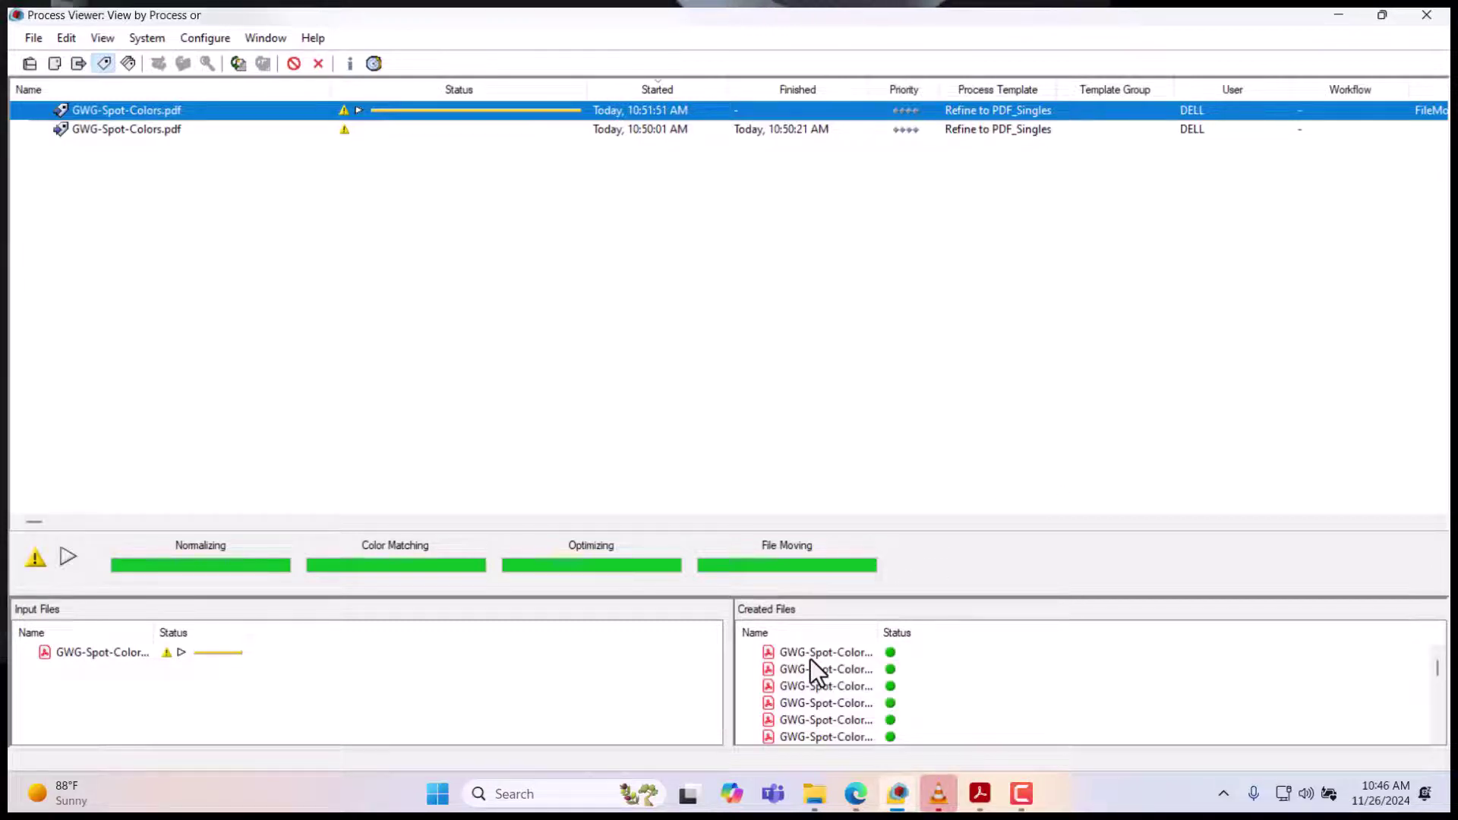
double_click(809, 656)
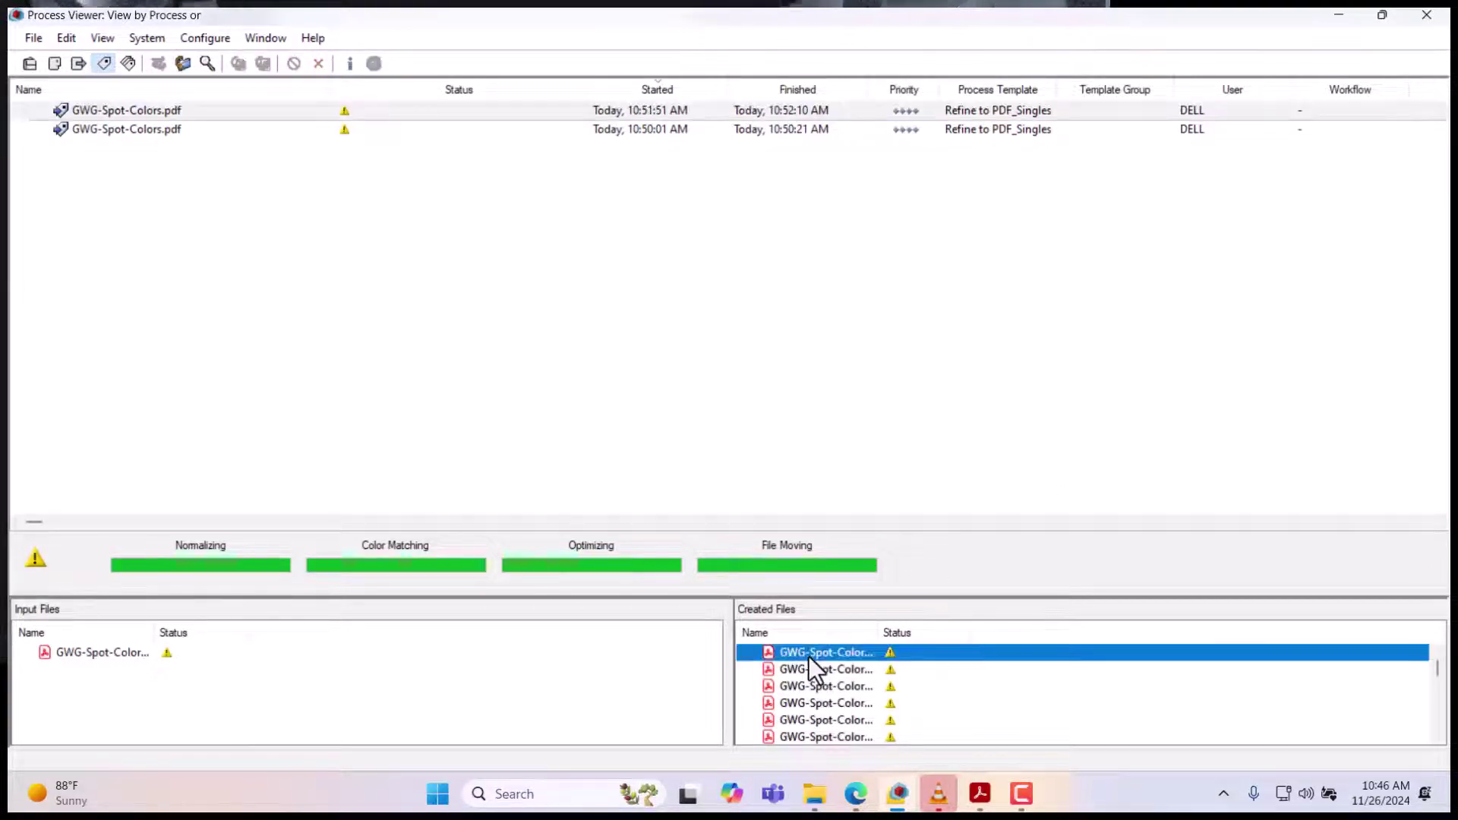
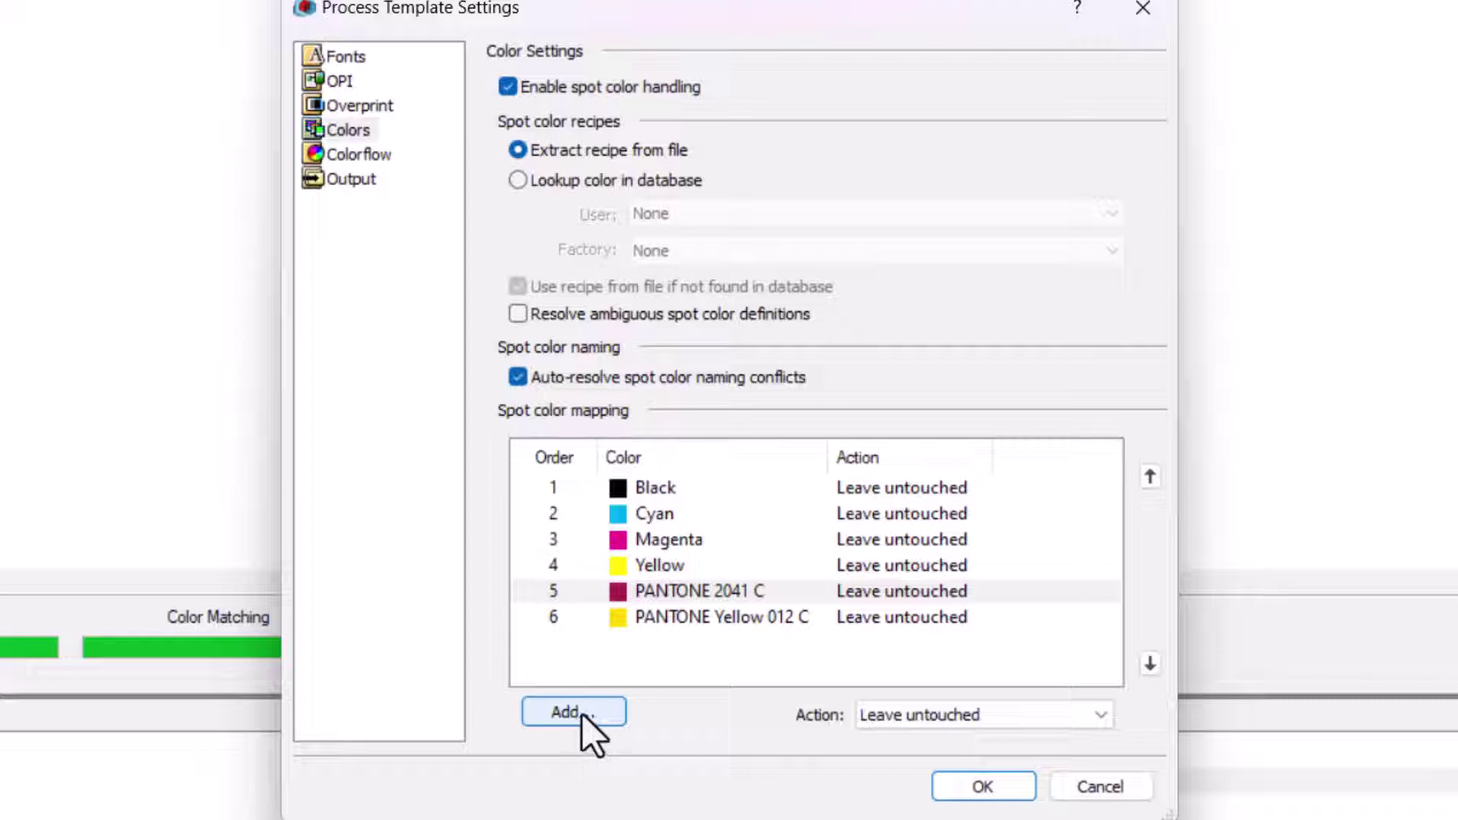
Set the spot color recipes to be looked up in the database using the PANTONE PLUS - Lab factory library.
left_click(573, 712)
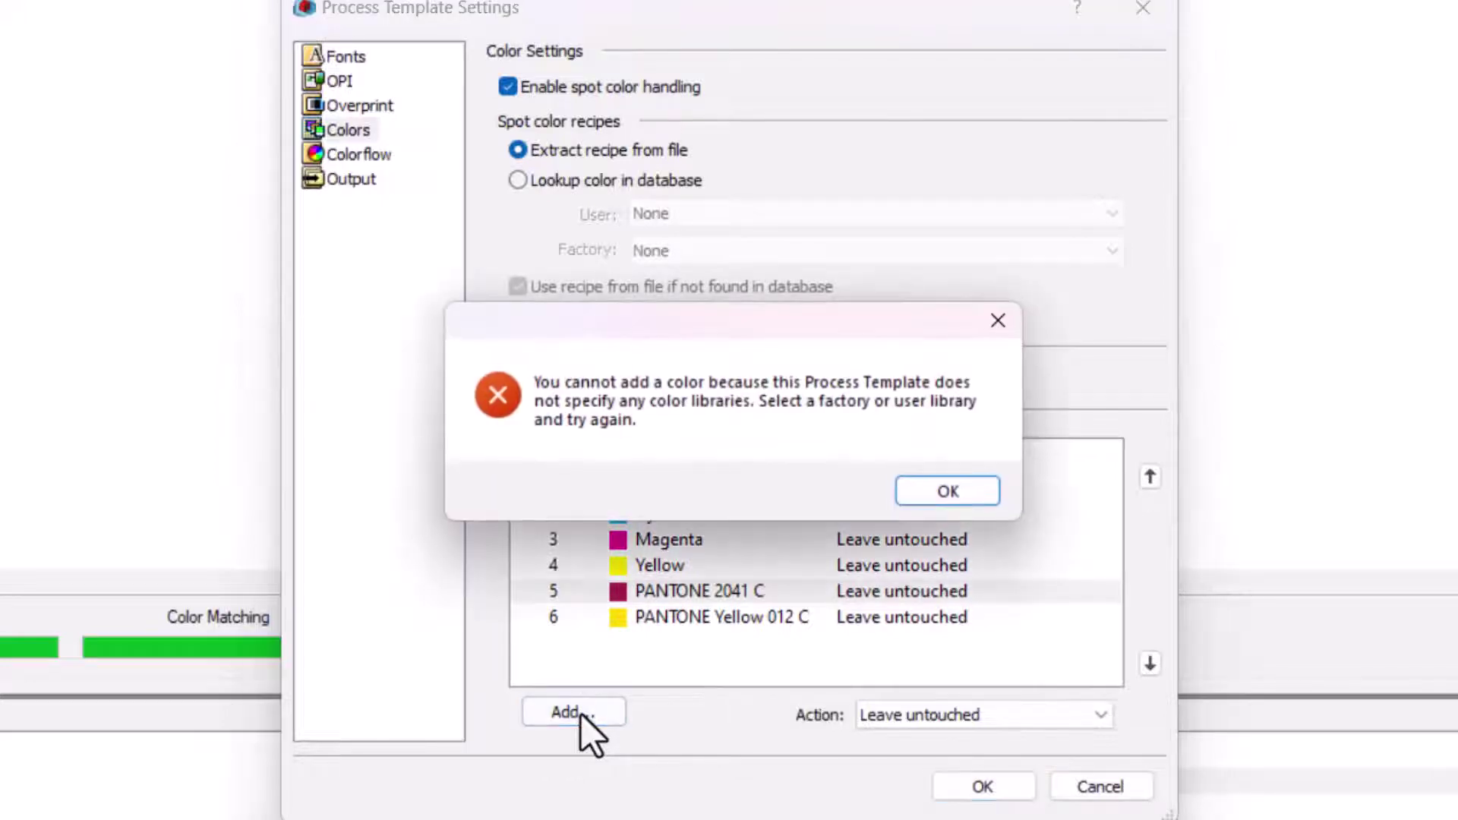
left_click(939, 491)
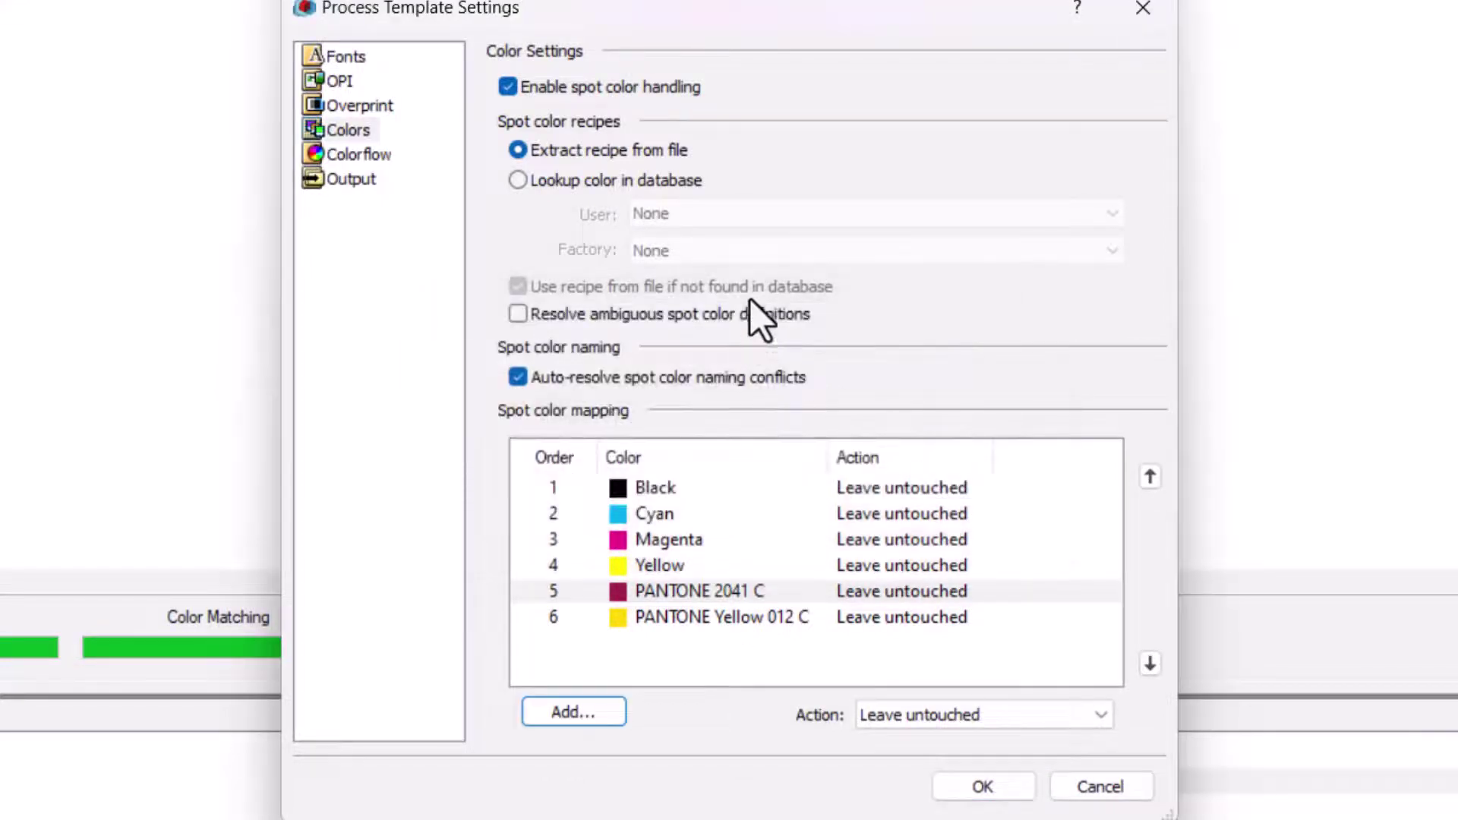
left_click(519, 181)
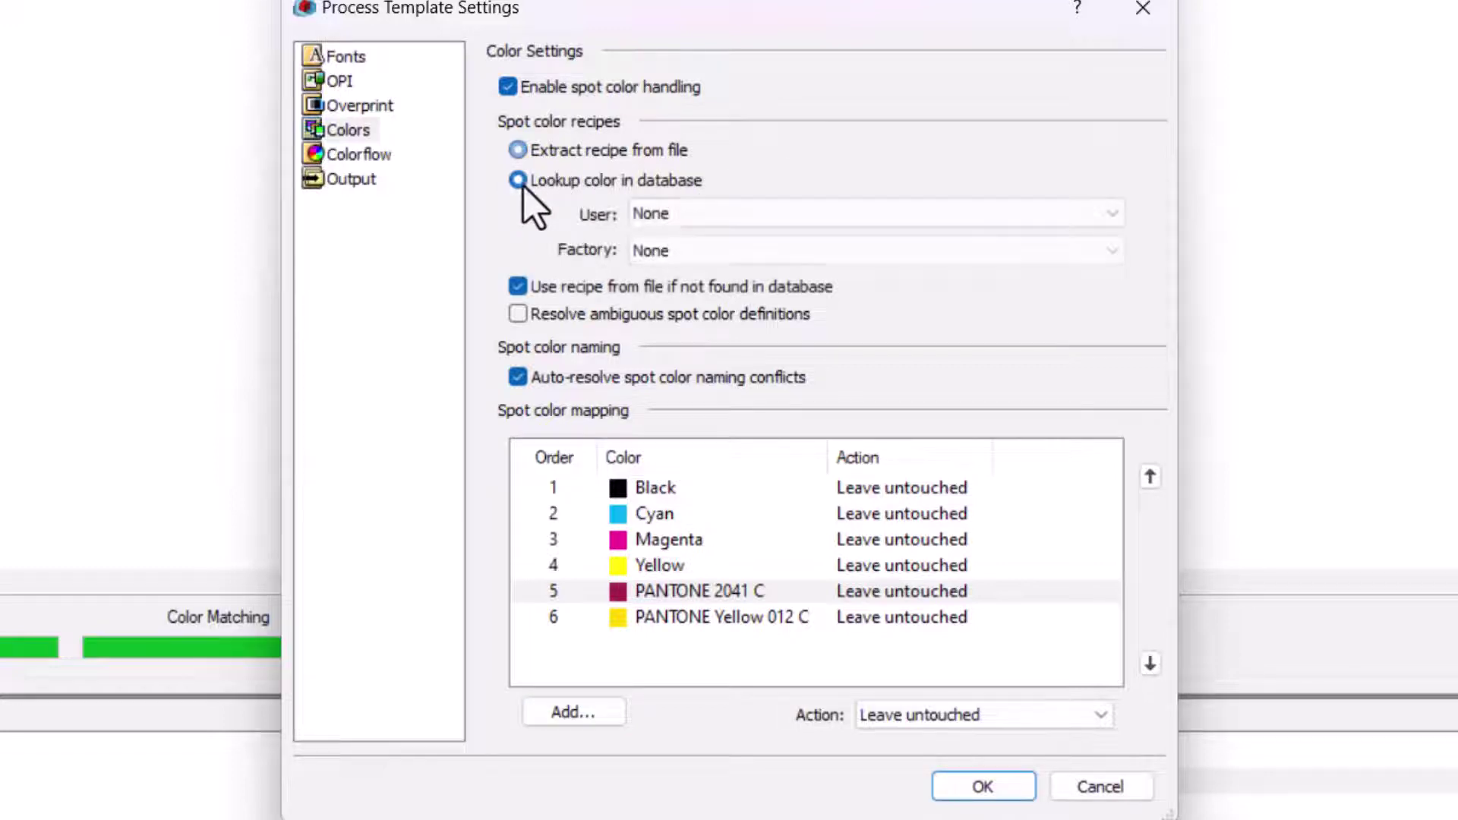
left_click(692, 250)
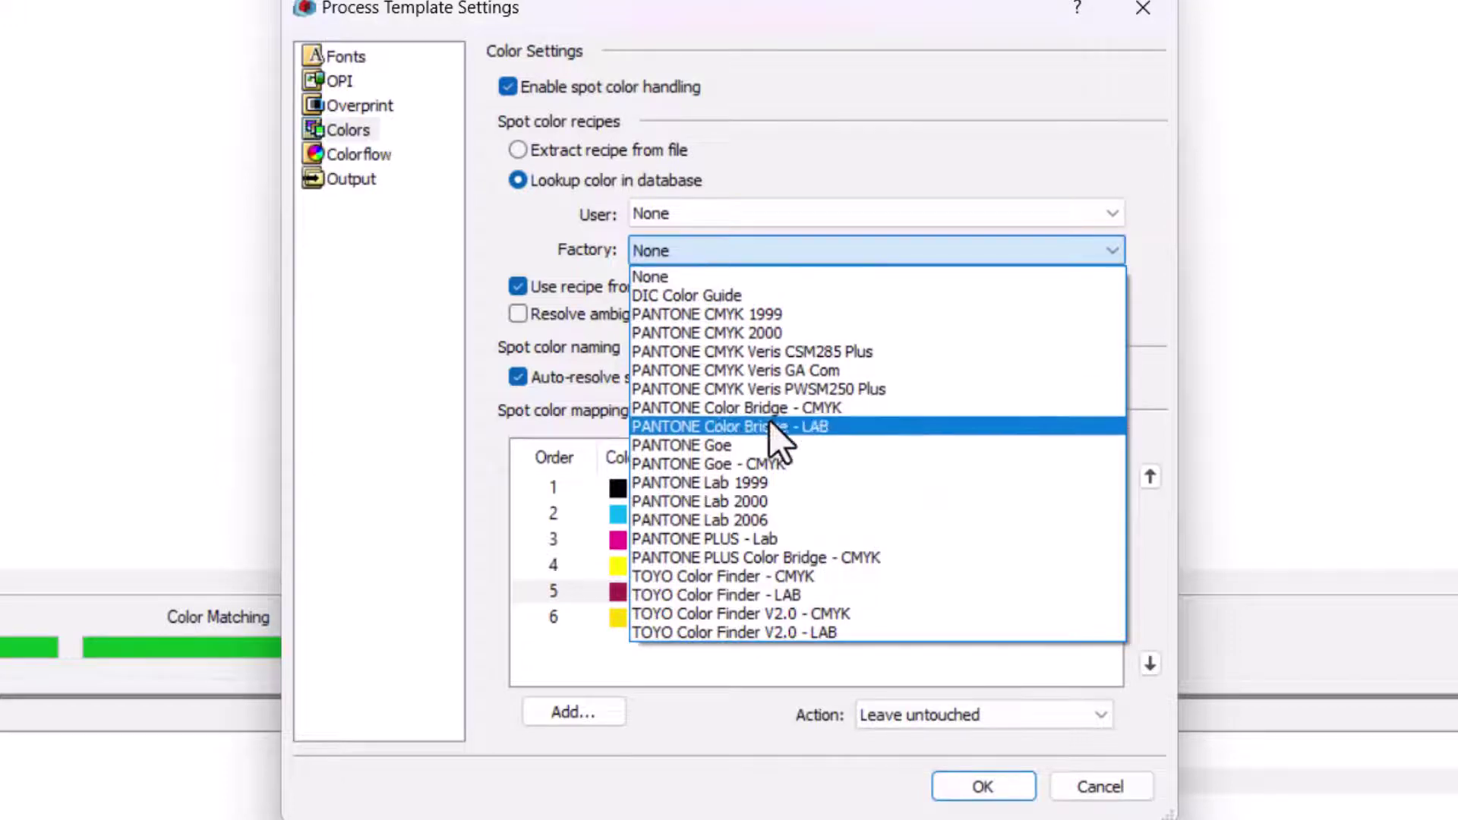
left_click(741, 539)
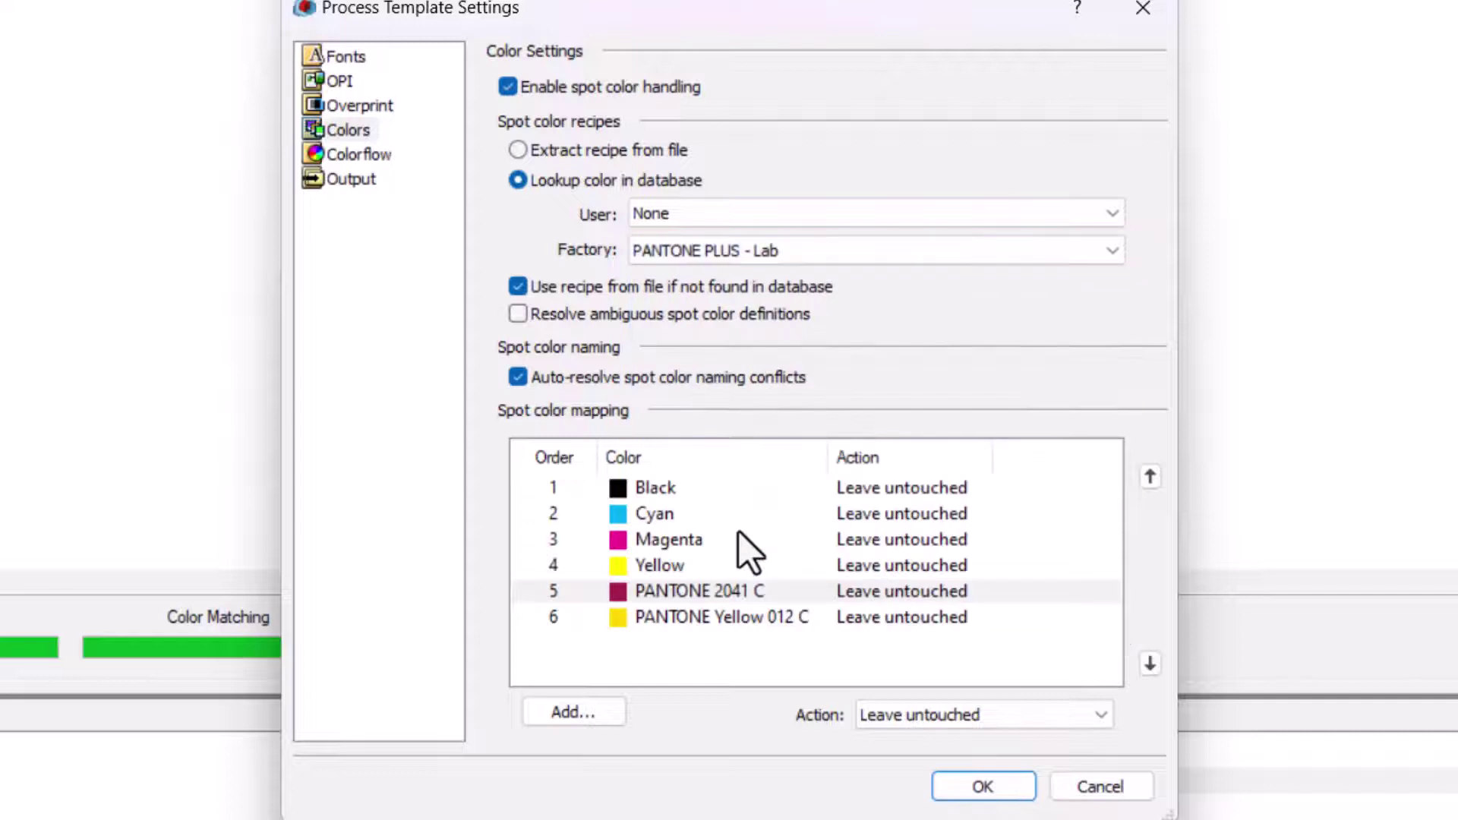
Add PANTONE 185 C from the PANTONE PLUS - Lab factory library to the spot color mapping.
left_click(575, 711)
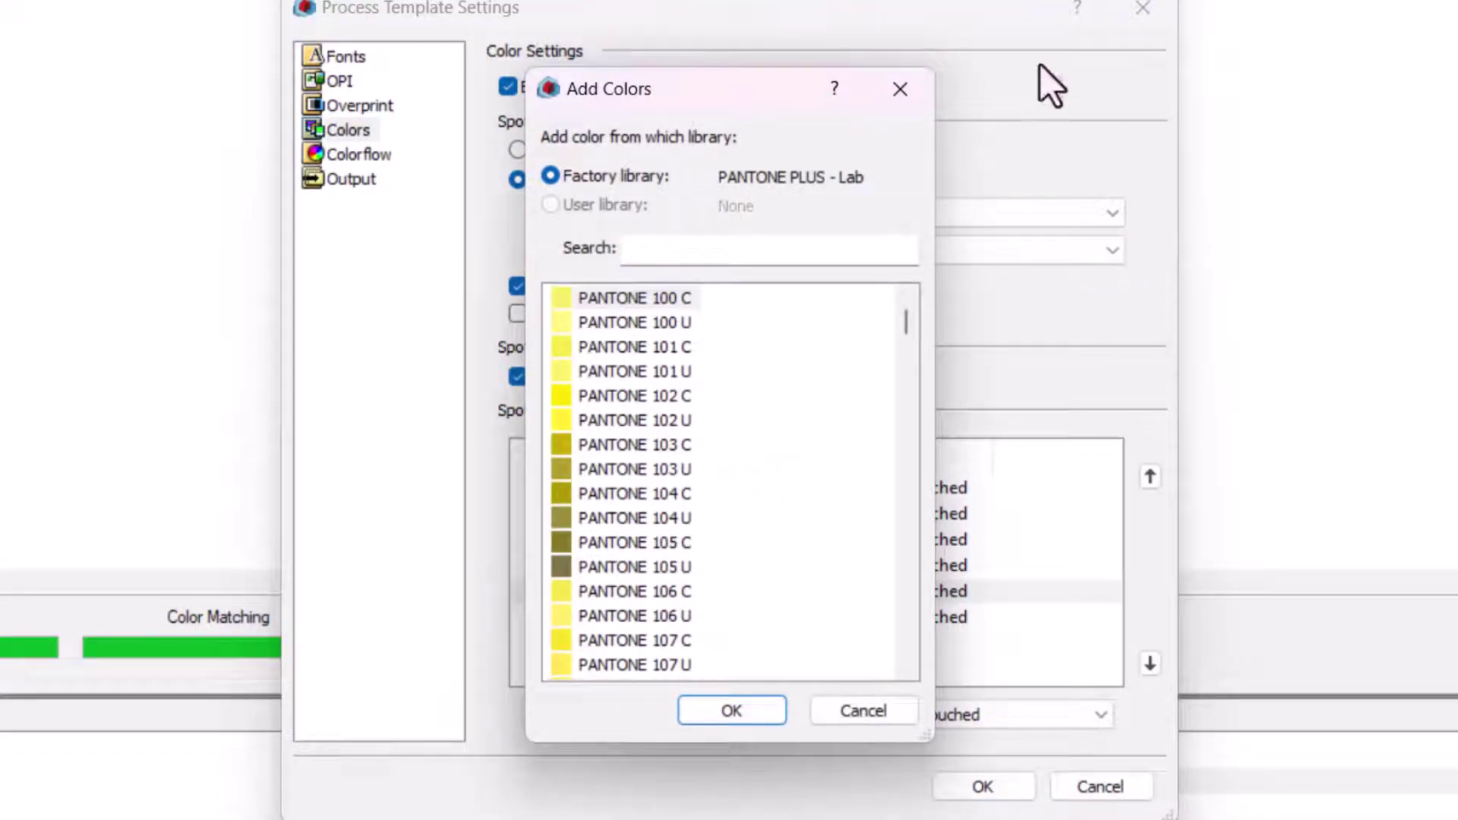
left_click_drag(901, 334, 901, 363)
scroll(901, 363, "up", 2)
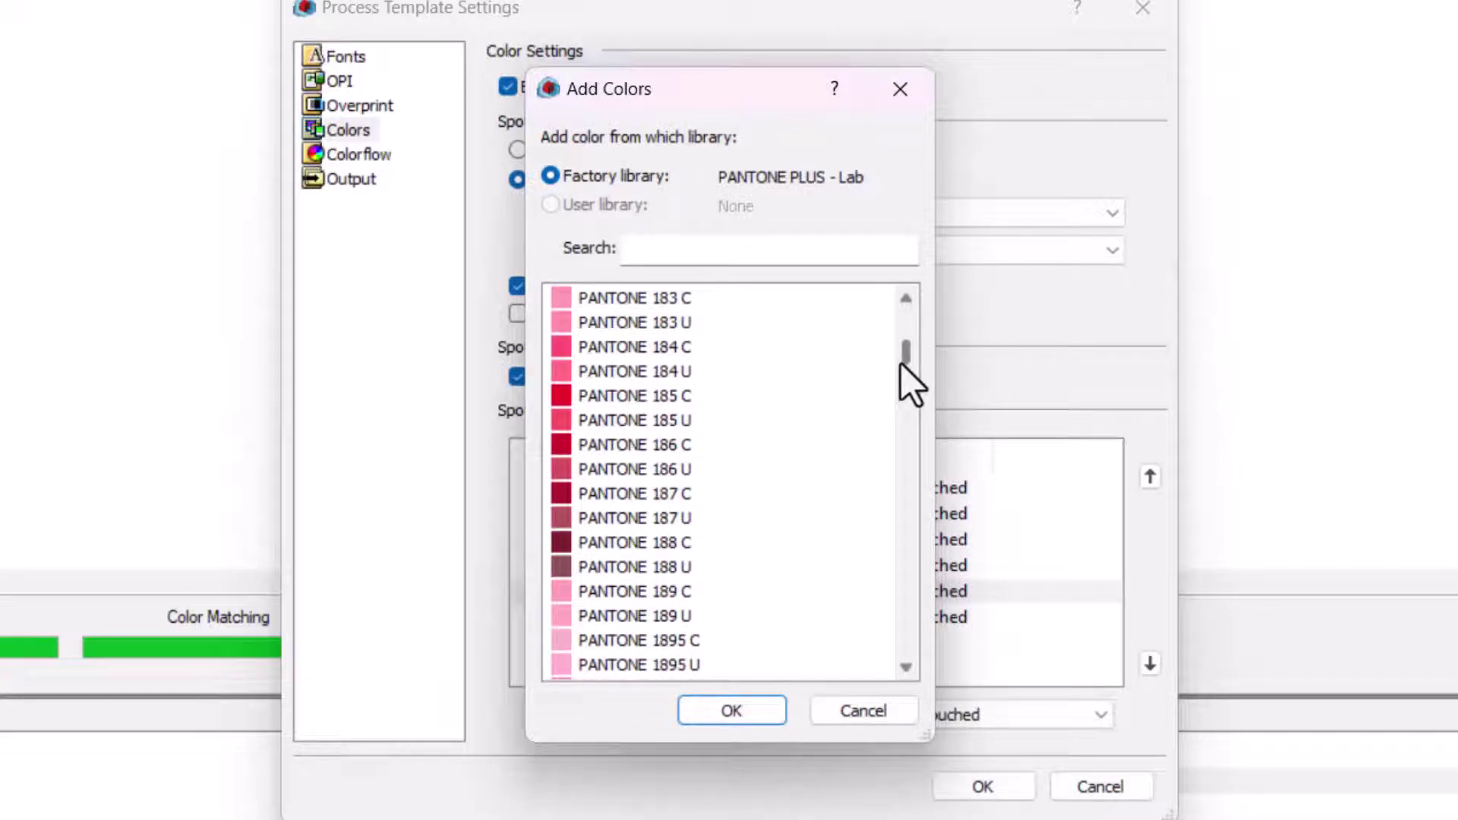
left_click(604, 398)
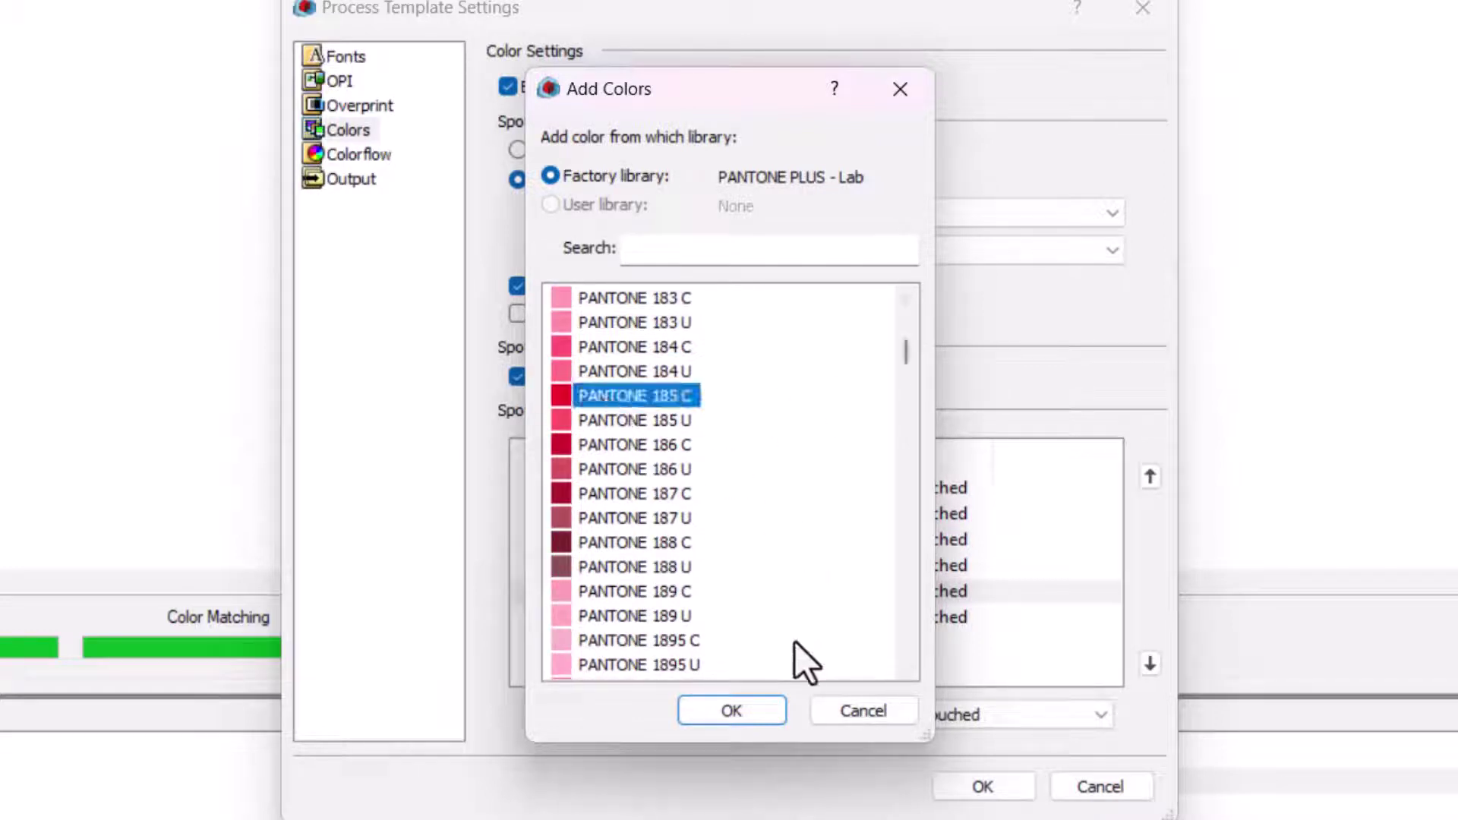
left_click(752, 713)
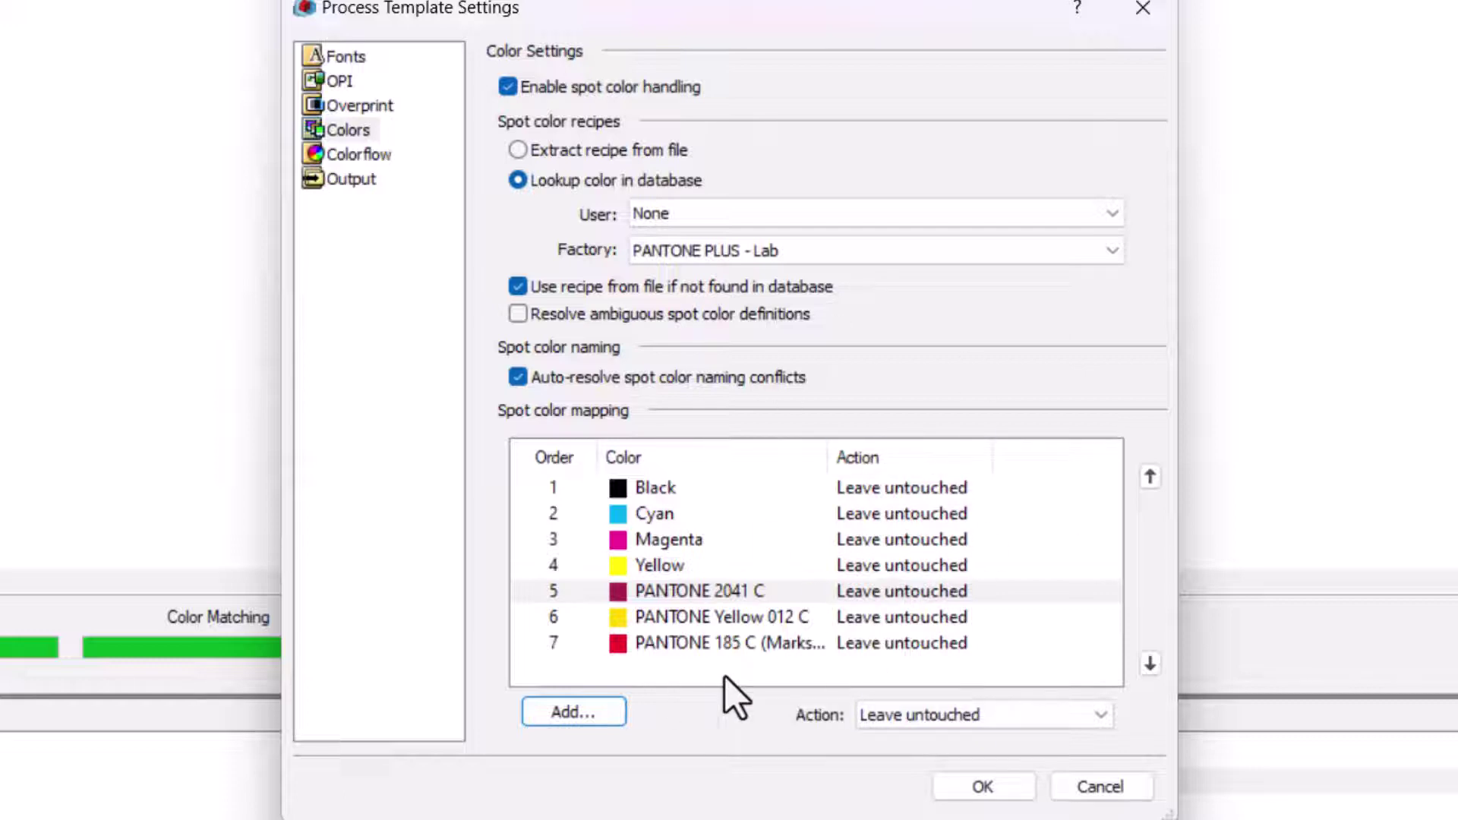
Map both PANTONE 2041 C and PANTONE Yellow 012 C to PANTONE 185 C and accept the process template settings.
left_click(695, 619)
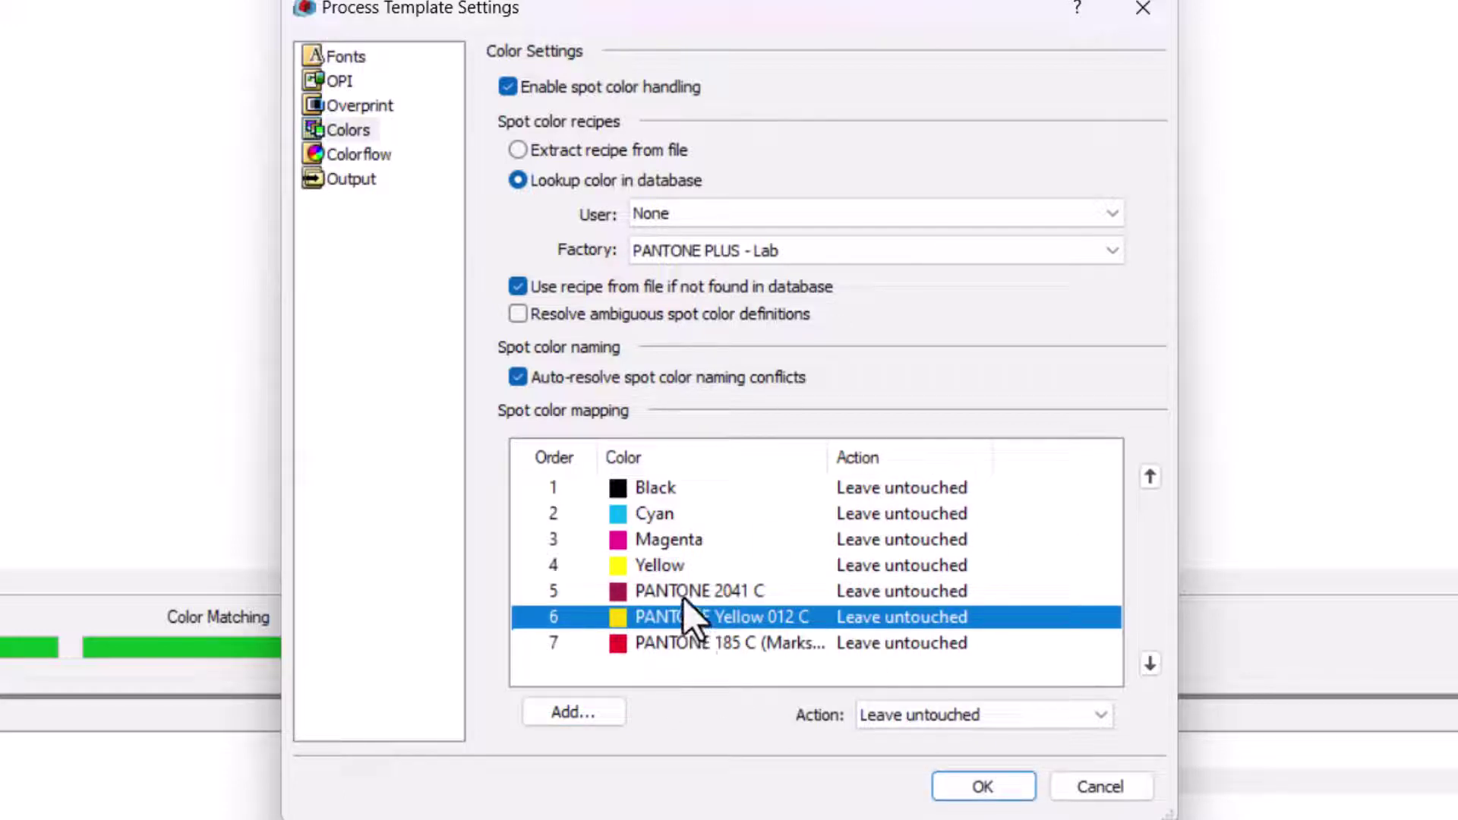
left_click(684, 598)
left_click(689, 617, "ctrl")
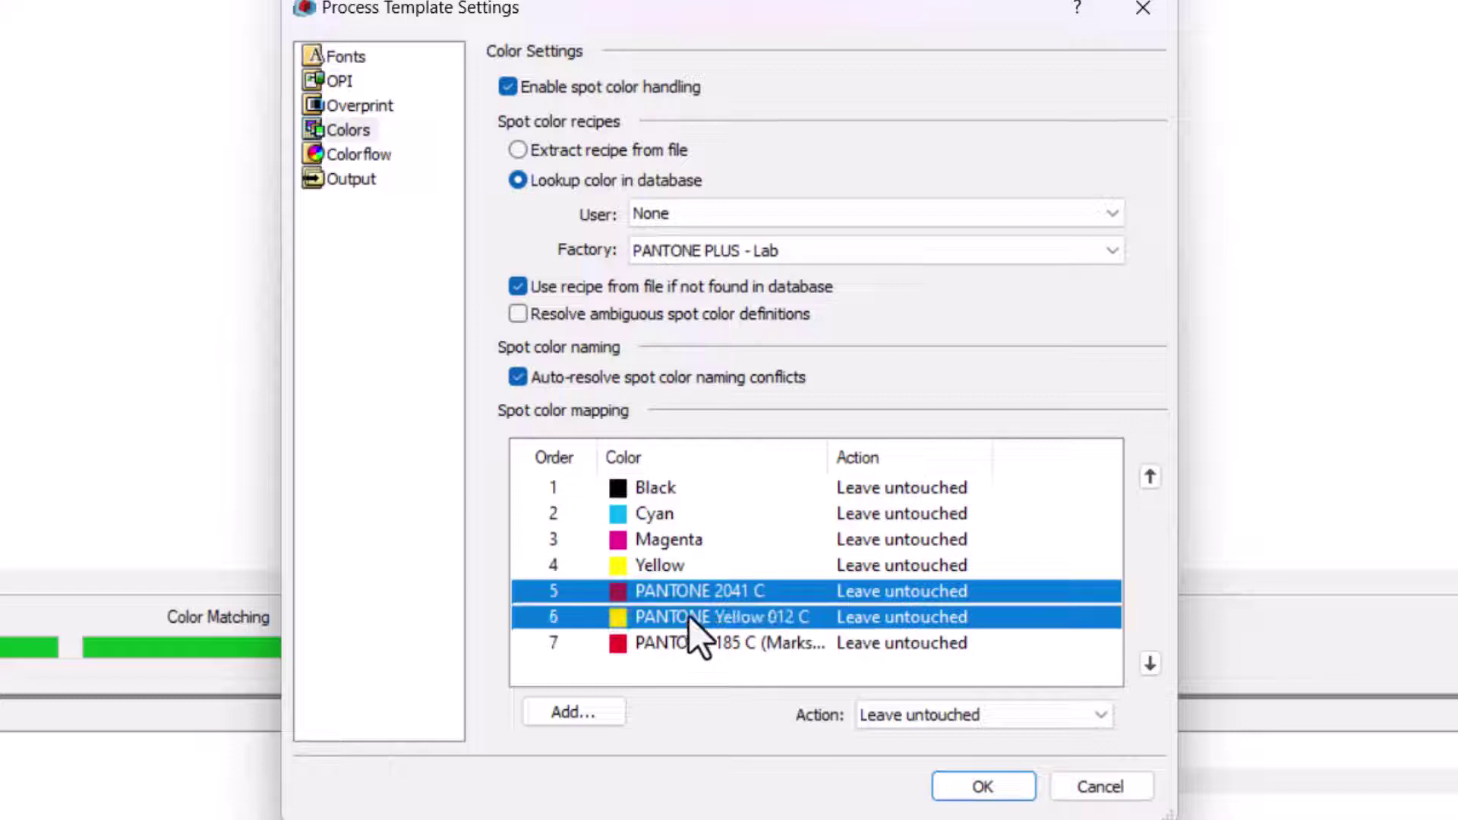
left_click(887, 720)
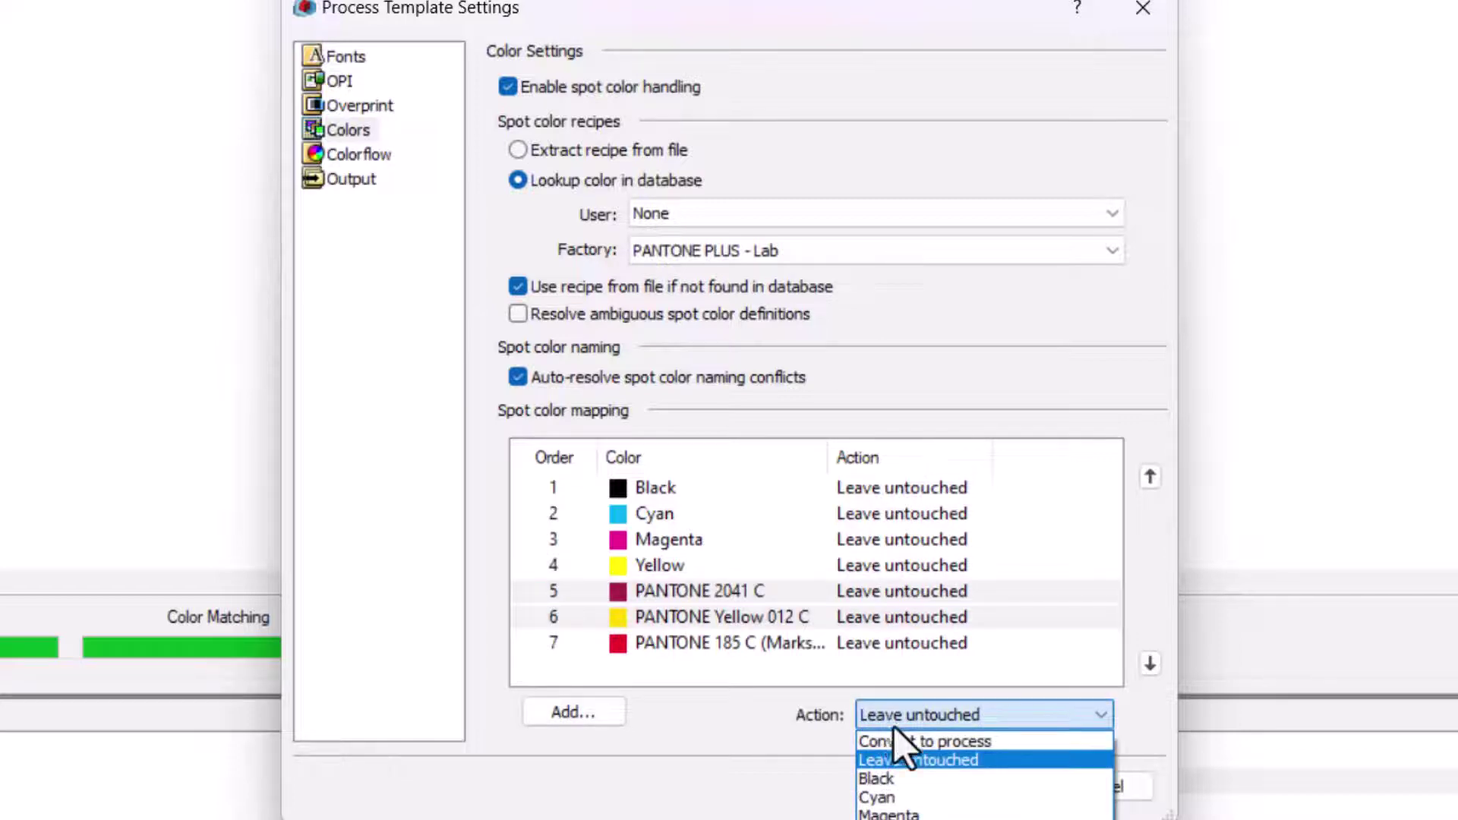
key("End")
key("Return")
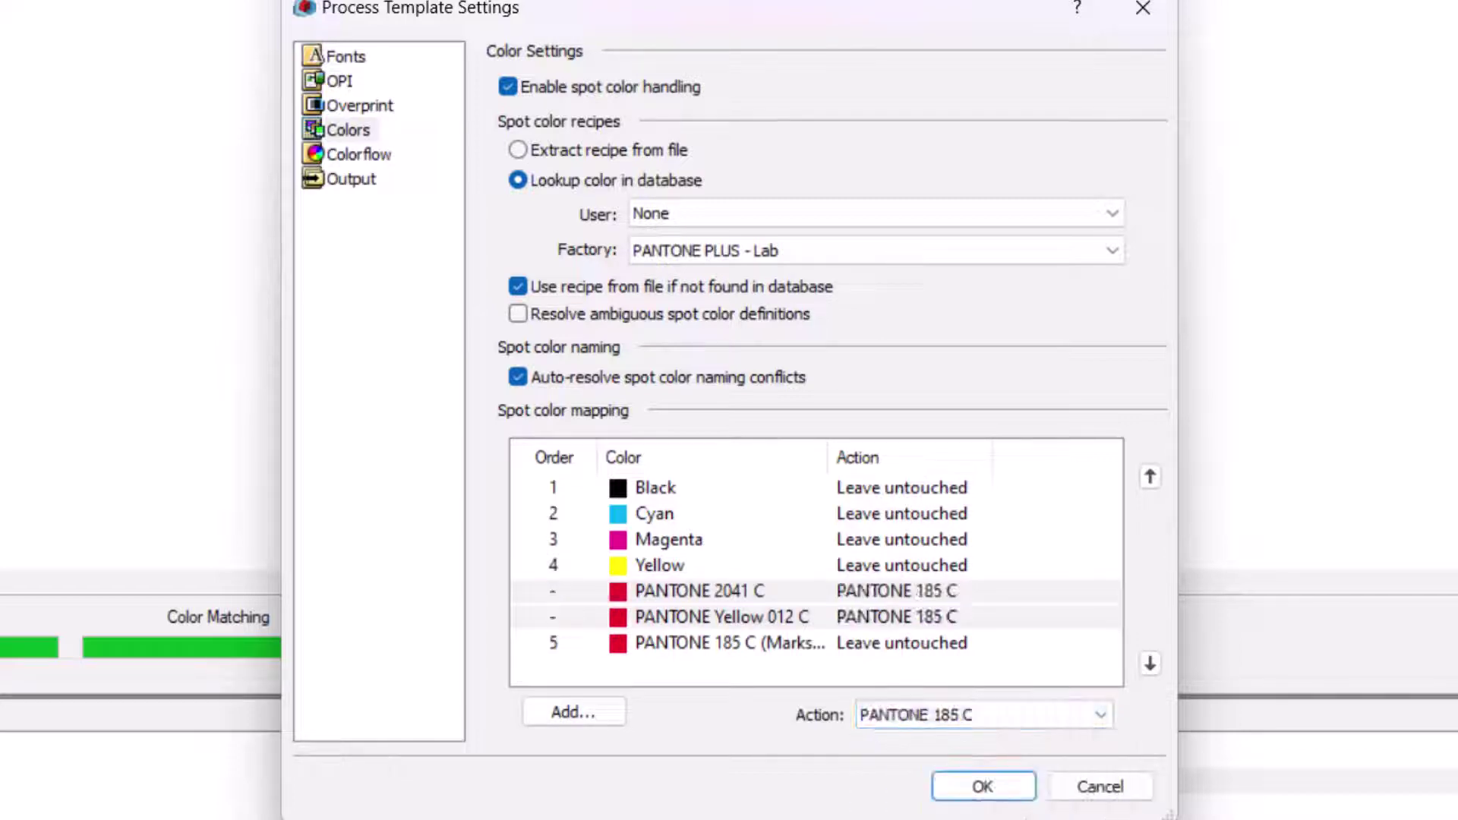
left_click(981, 788)
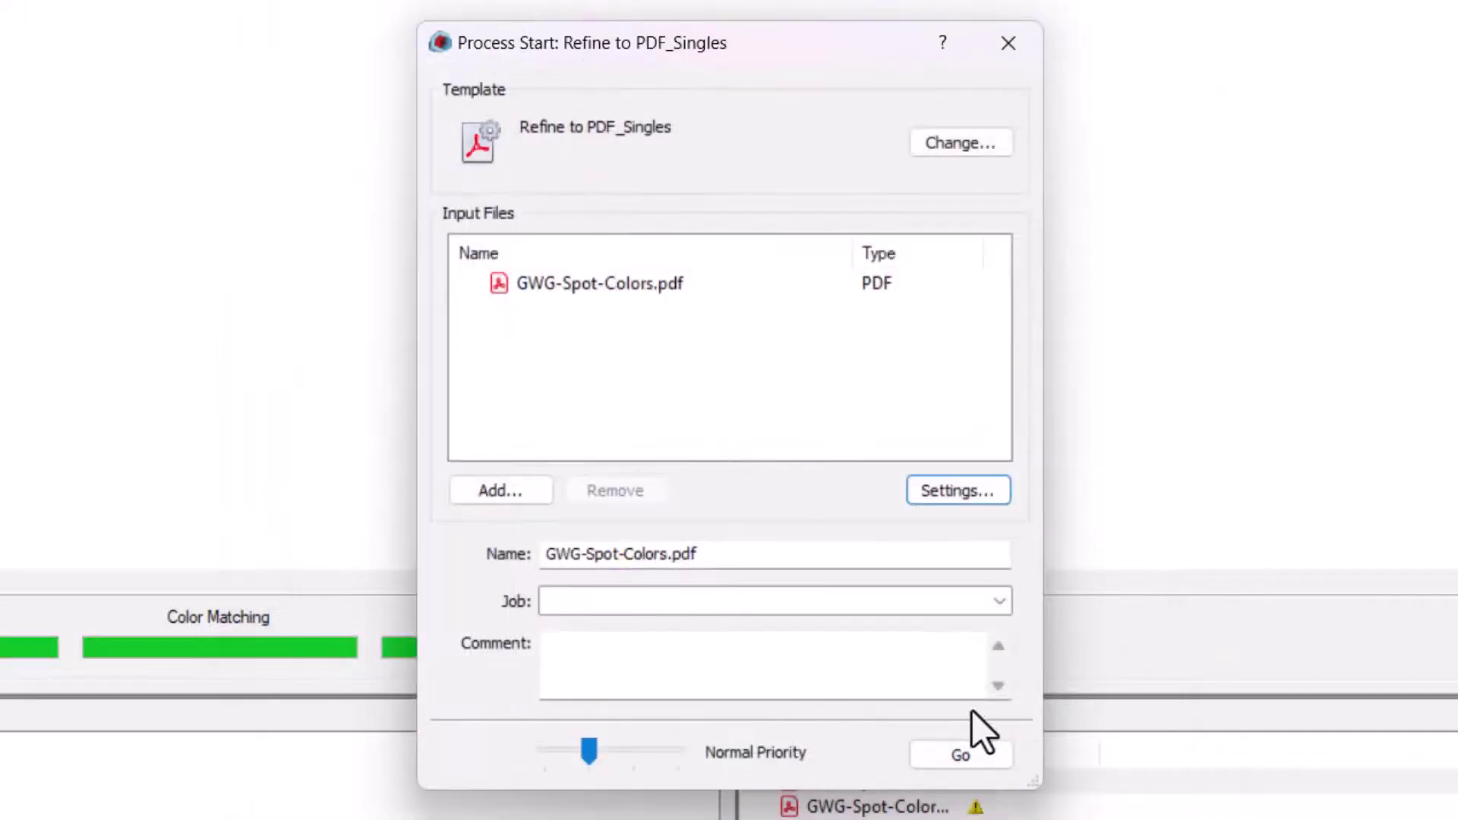
Start the refine at Normal Priority and open the first created page of the newest GWG-Spot-Colors.pdf process in Acrobat.
left_click(979, 761)
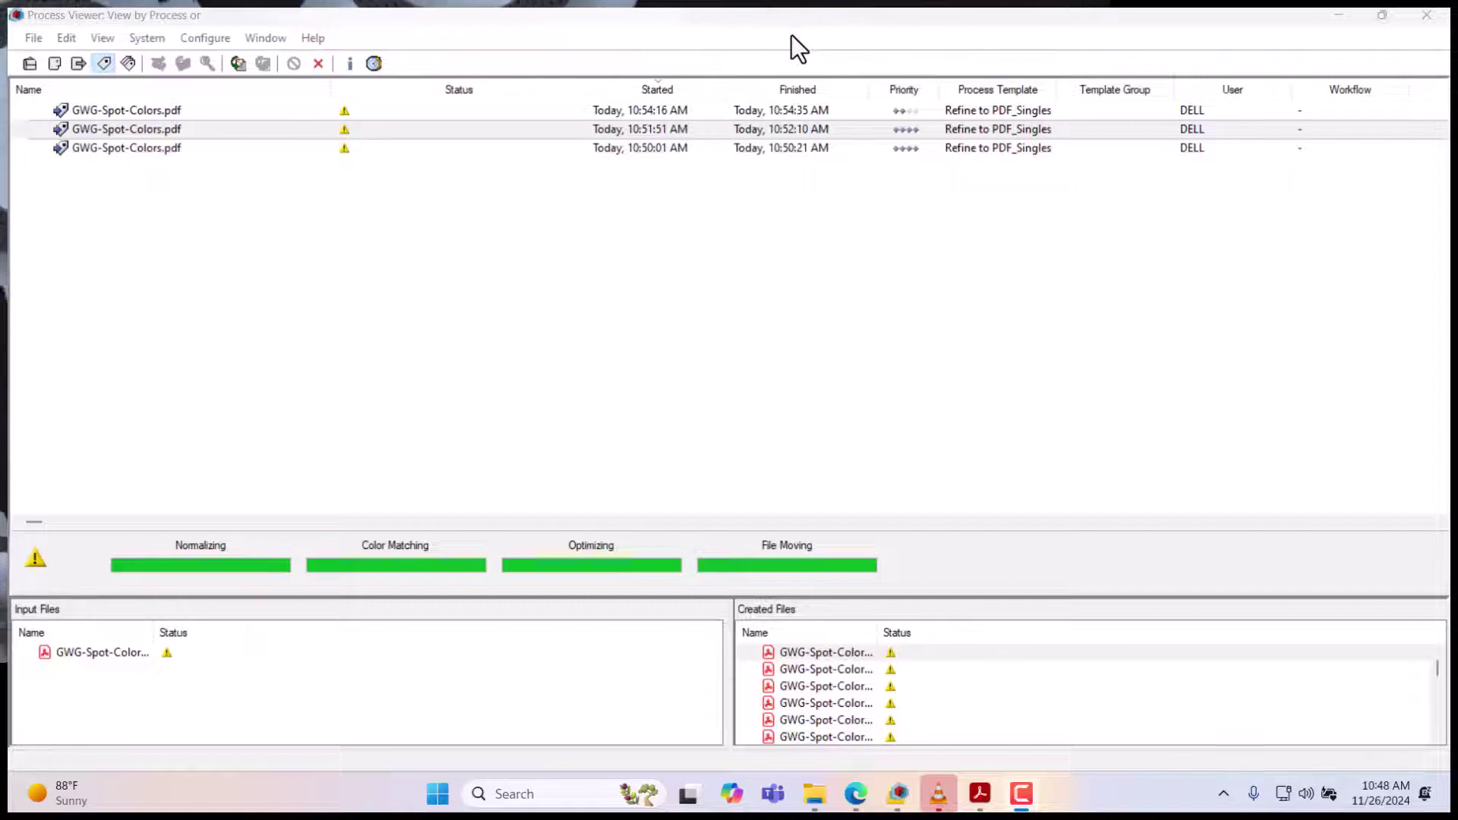
left_click(465, 111)
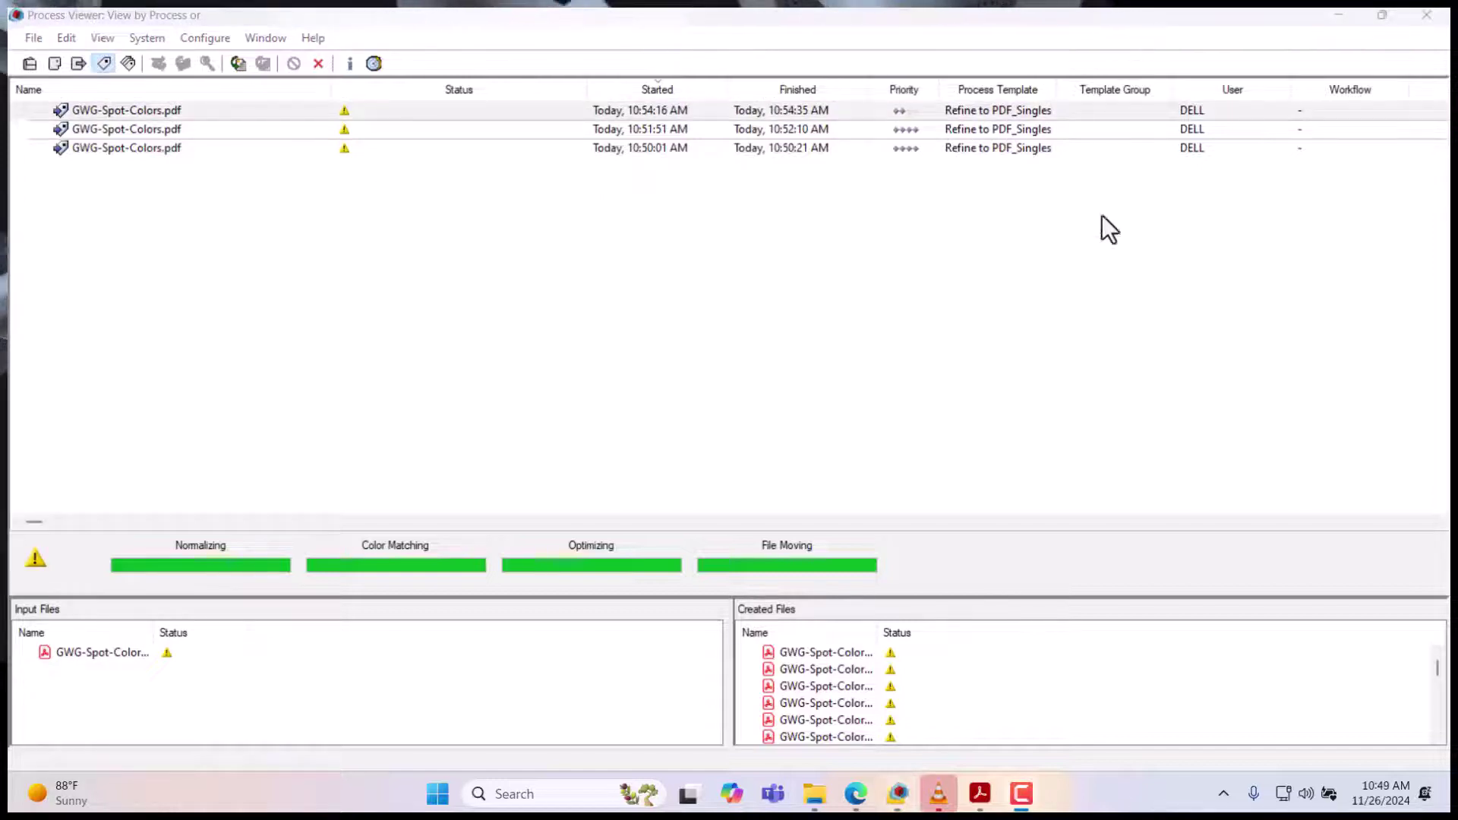
left_click(839, 658)
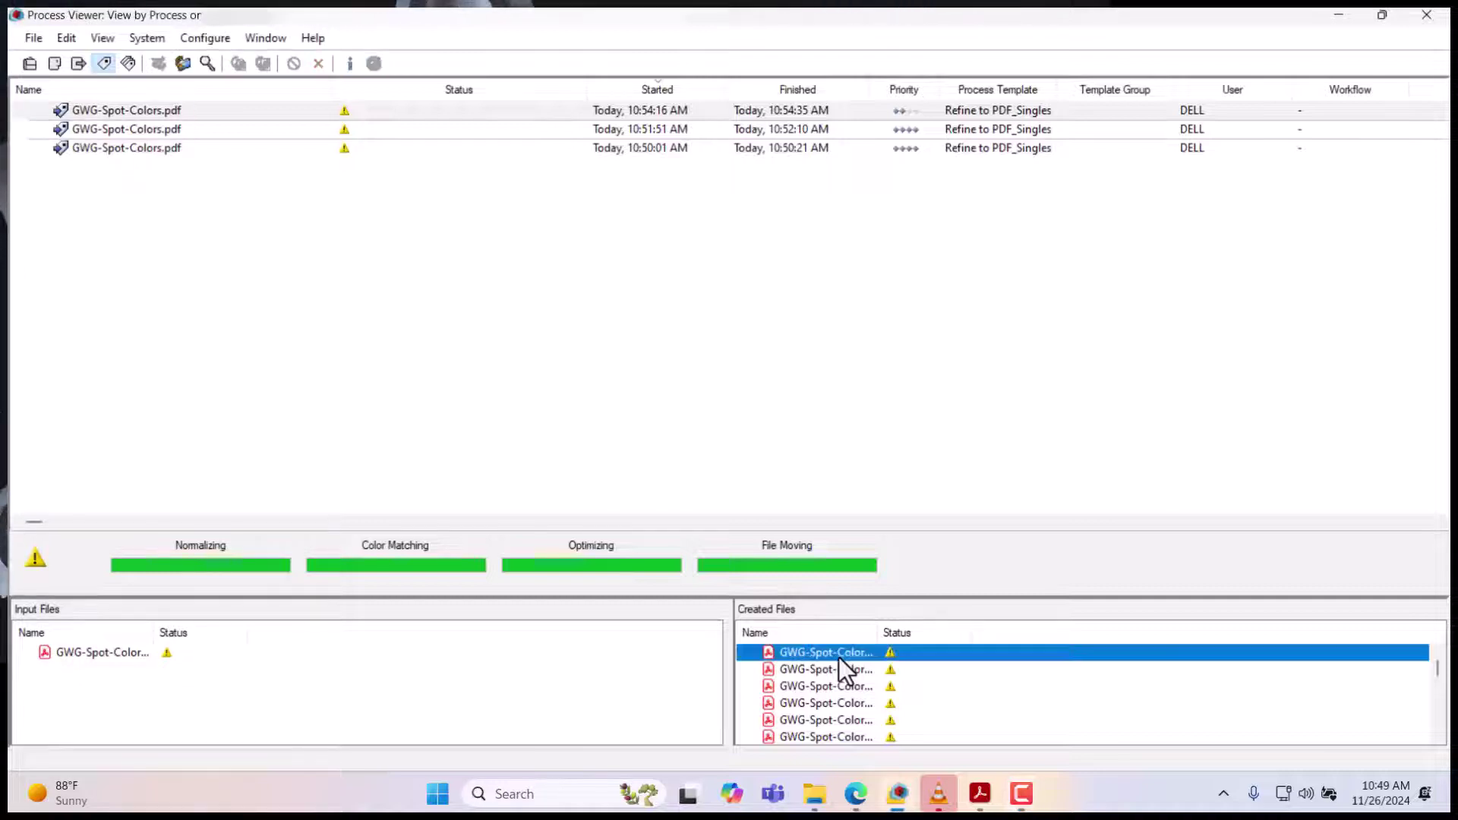
double_click(838, 658)
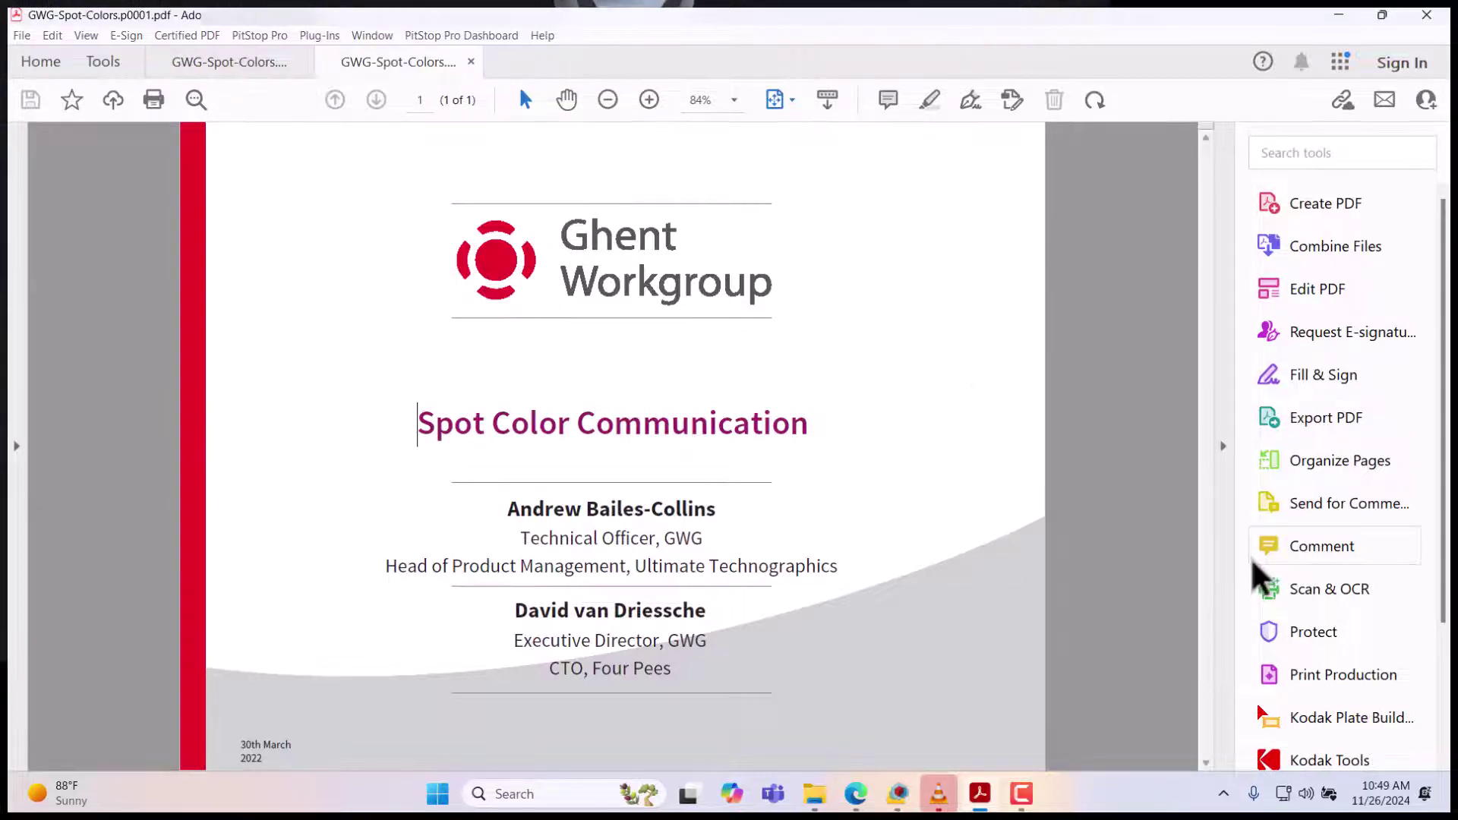
Examine the refined page's separations in Output Preview, switching the PANTONE 185 C plate off and on again.
left_click(1337, 678)
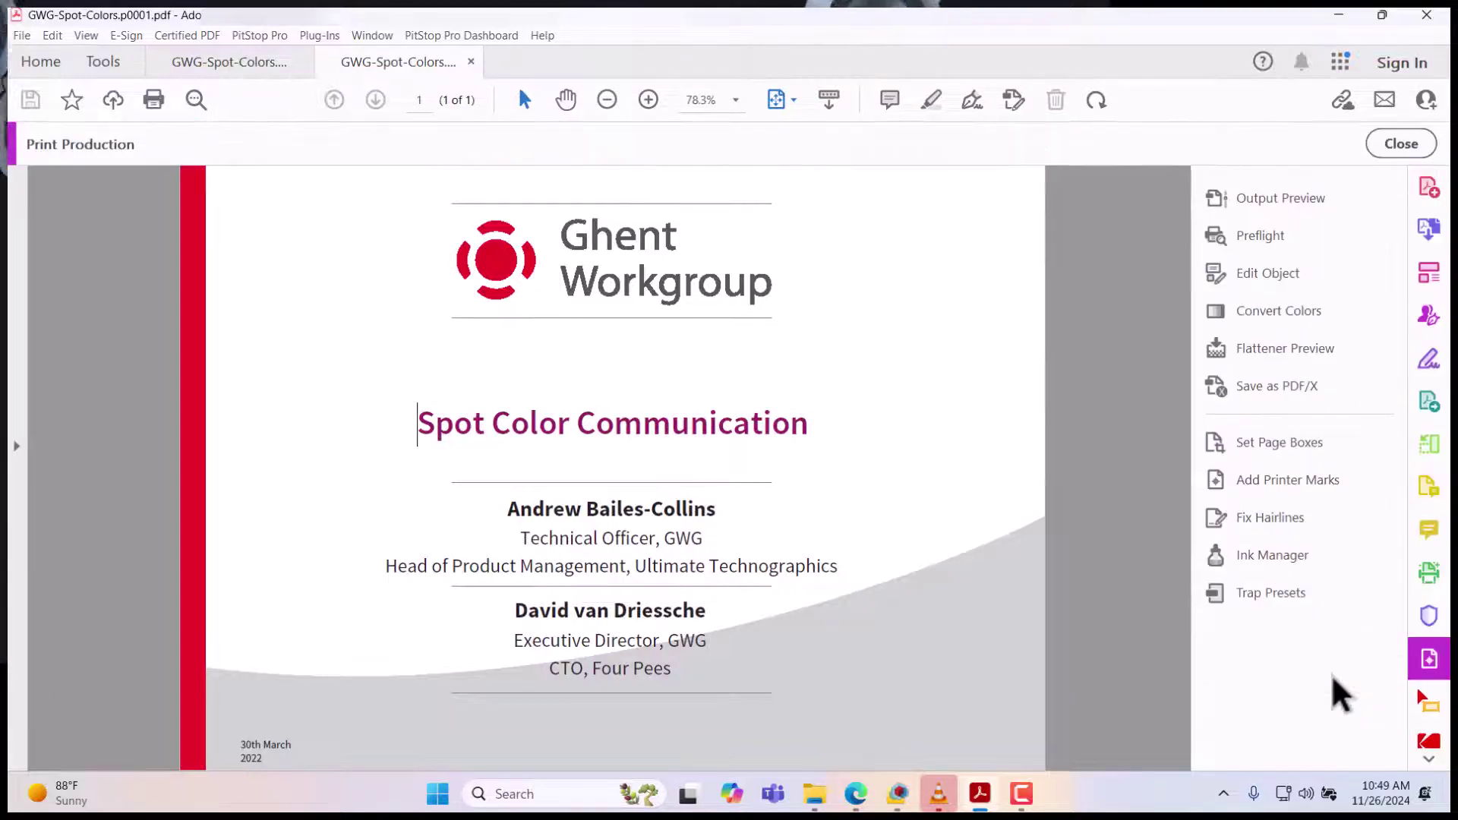
left_click(1280, 199)
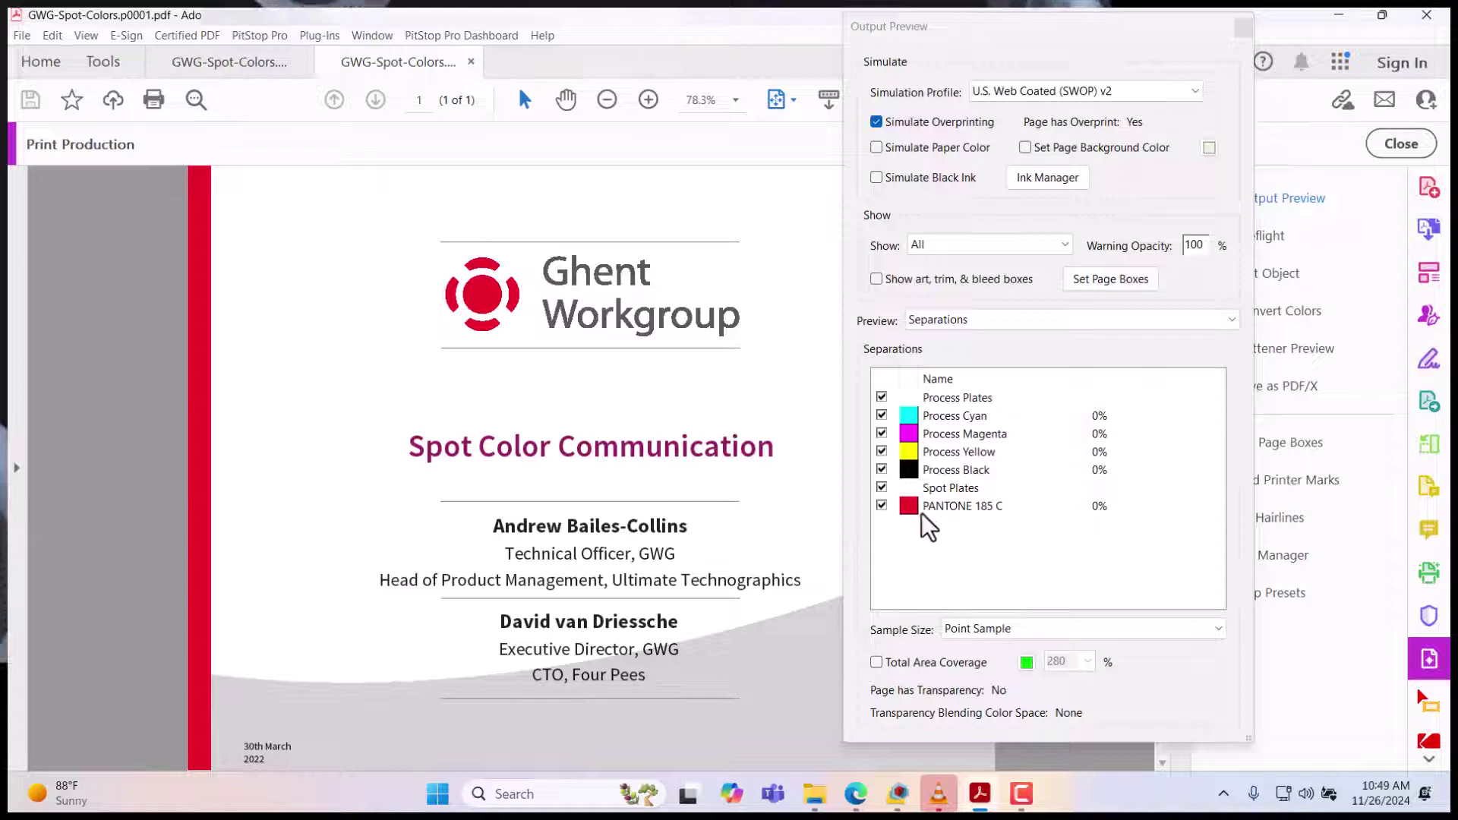
left_click(882, 506)
left_click(882, 506)
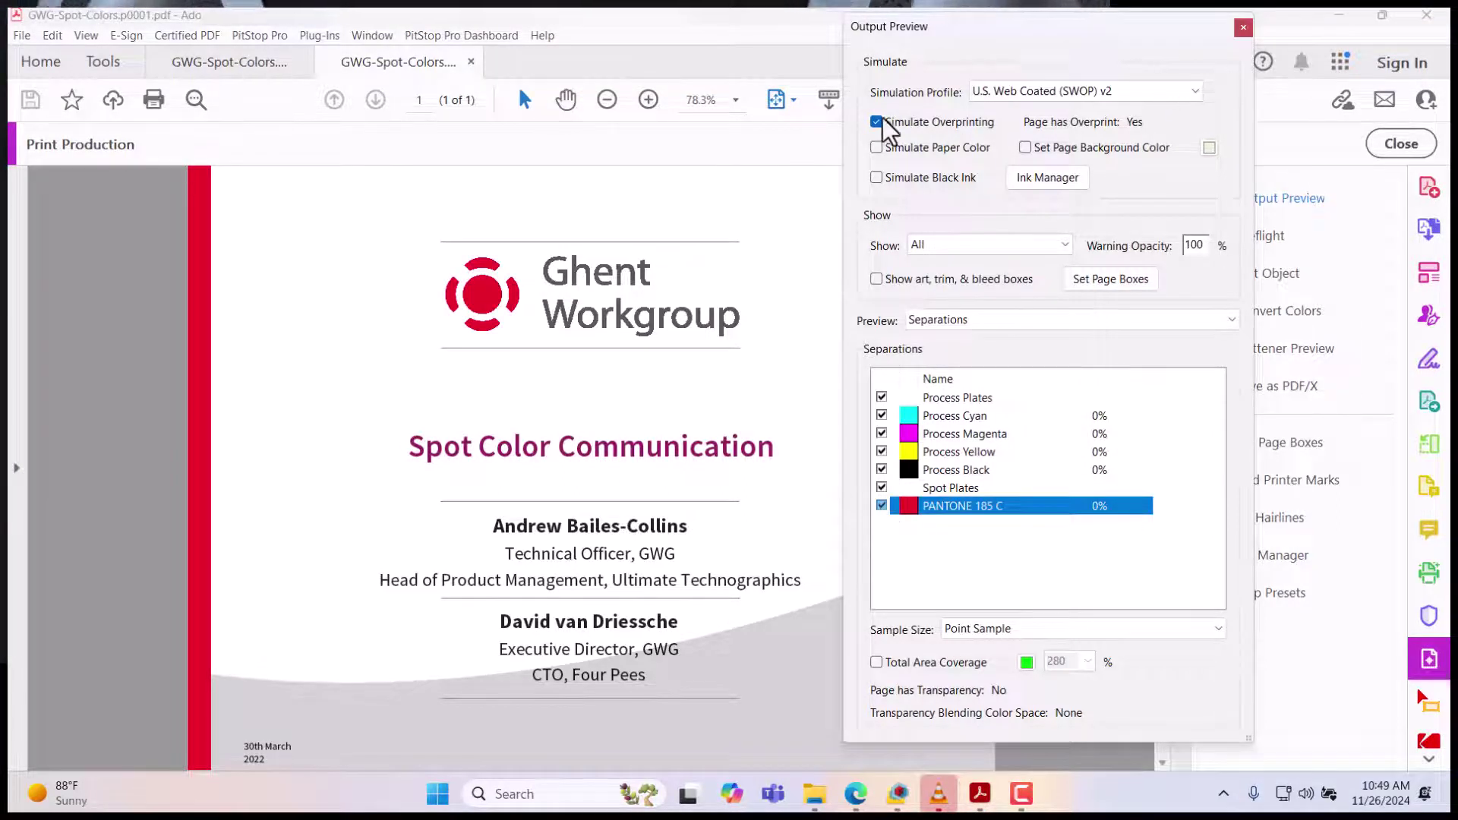
Close the refined page PDF and return to Process Viewer.
left_click(471, 63)
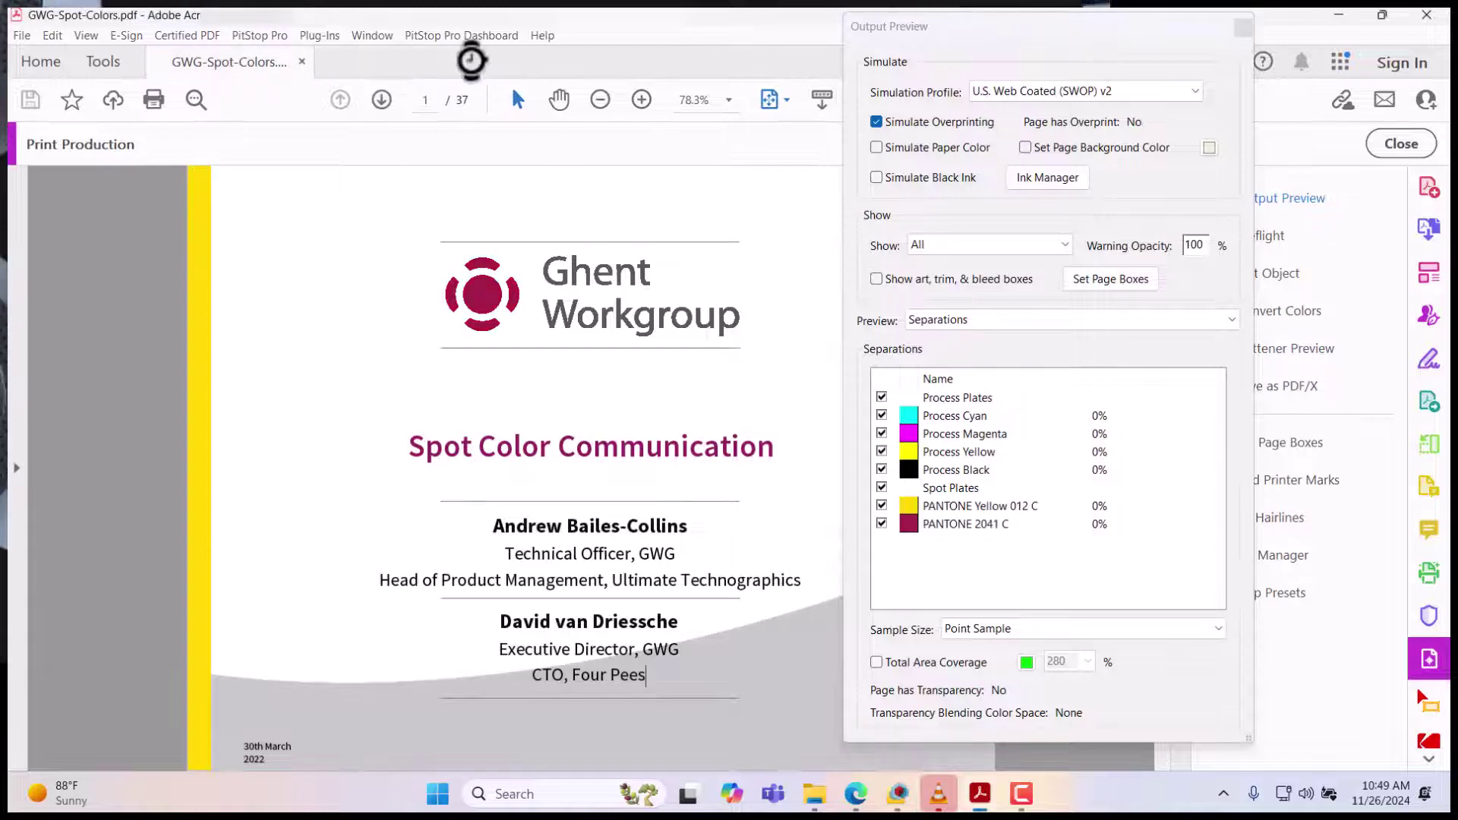
left_click(1338, 17)
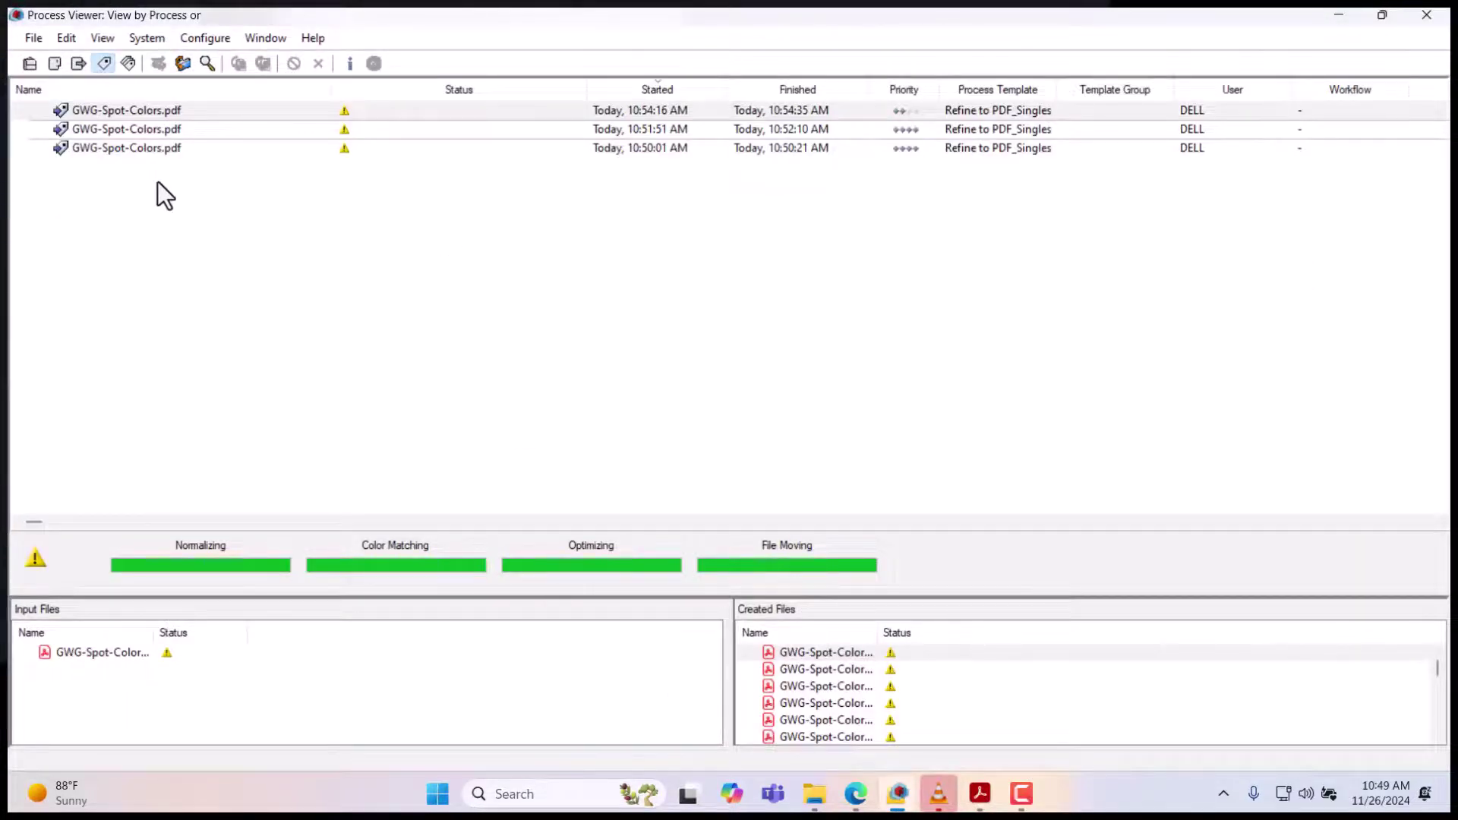
left_click(30, 38)
left_click(496, 272)
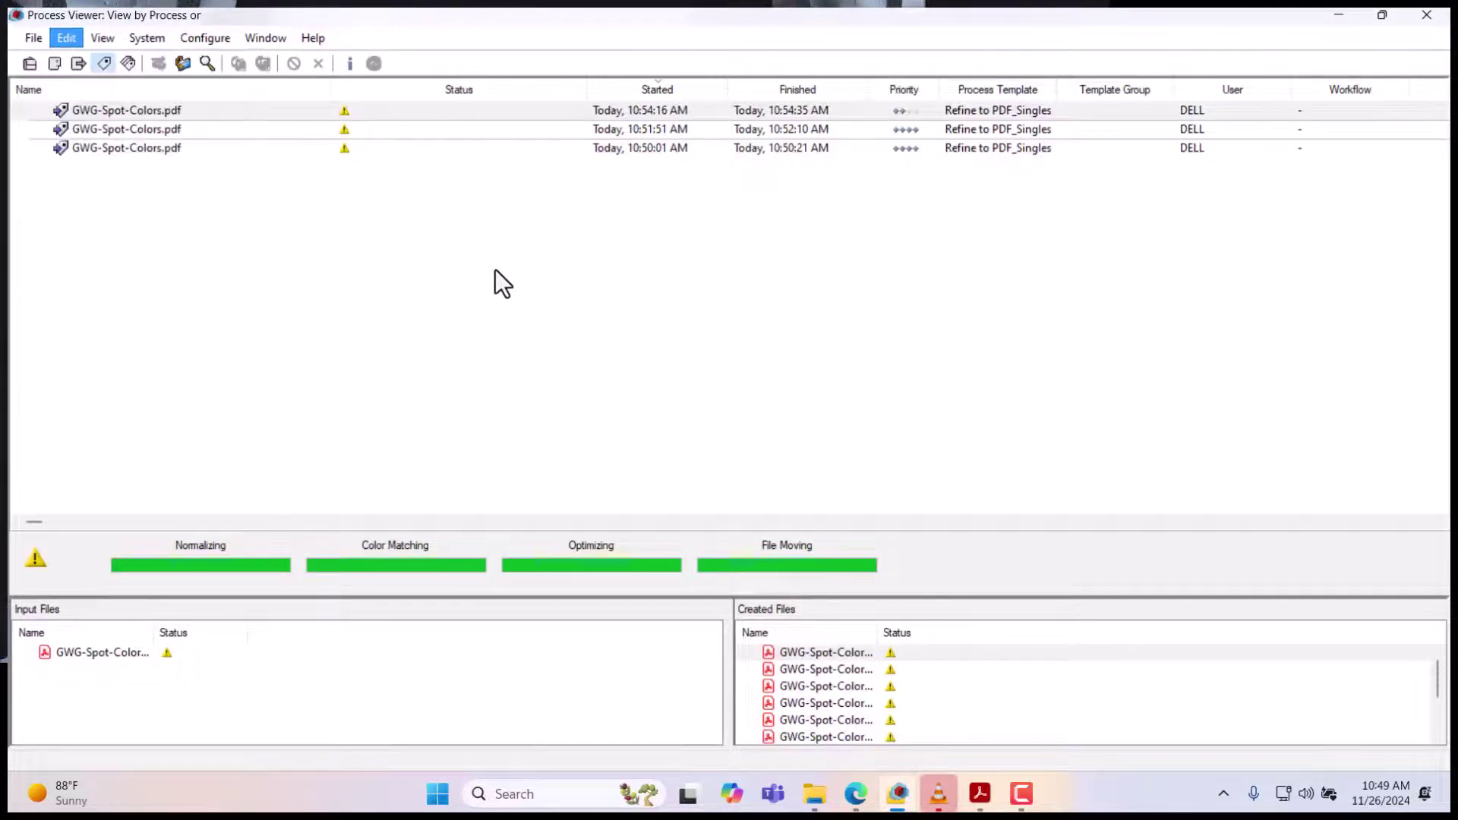
left_click(495, 271)
key("Down")
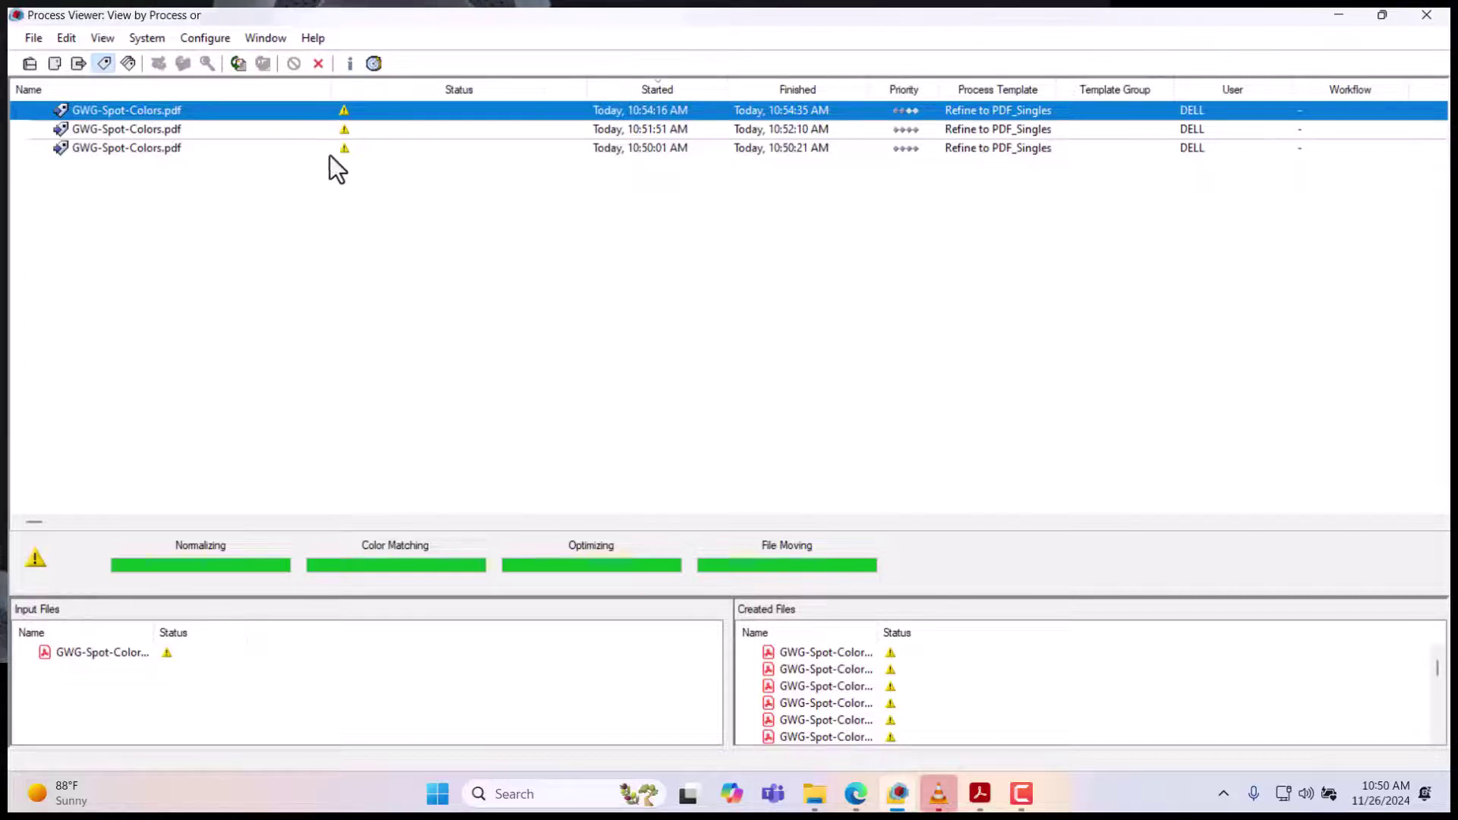
Set up a new Refine to PDF_Singles process for GWG-Spot-Colors.pdf from the Raw folder and open its template settings.
left_click(30, 38)
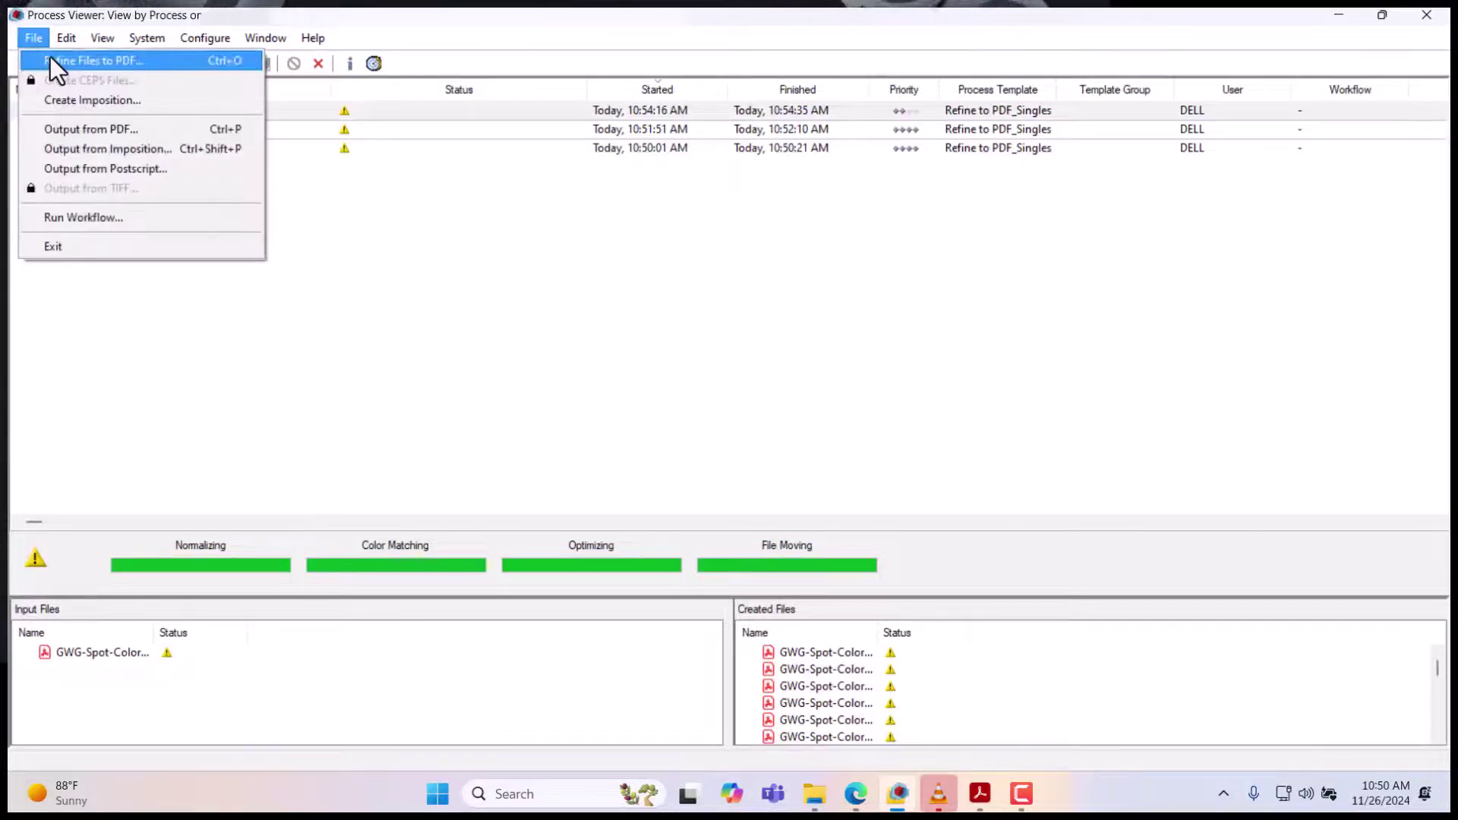
left_click(52, 60)
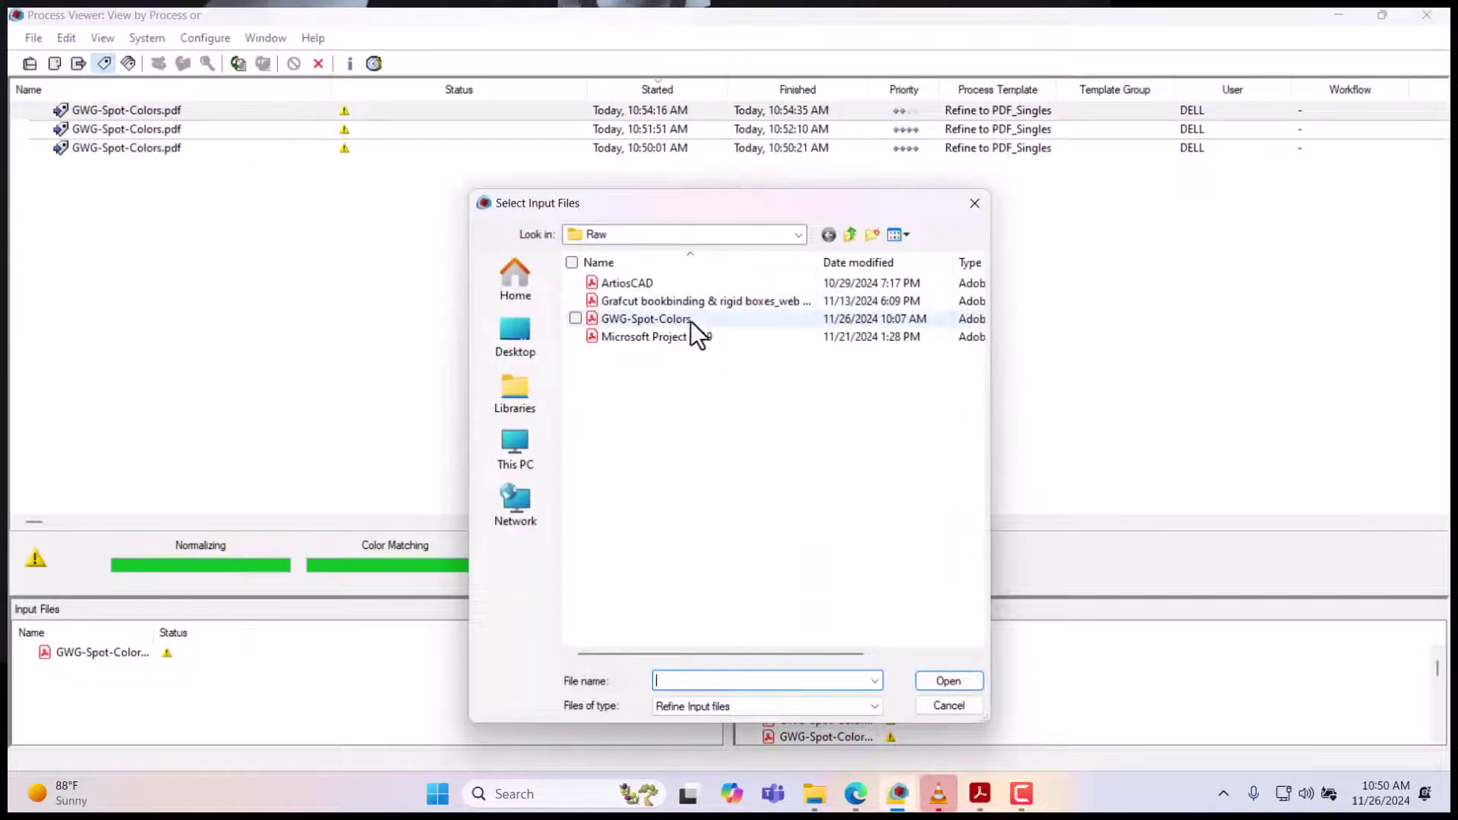
left_click(692, 321)
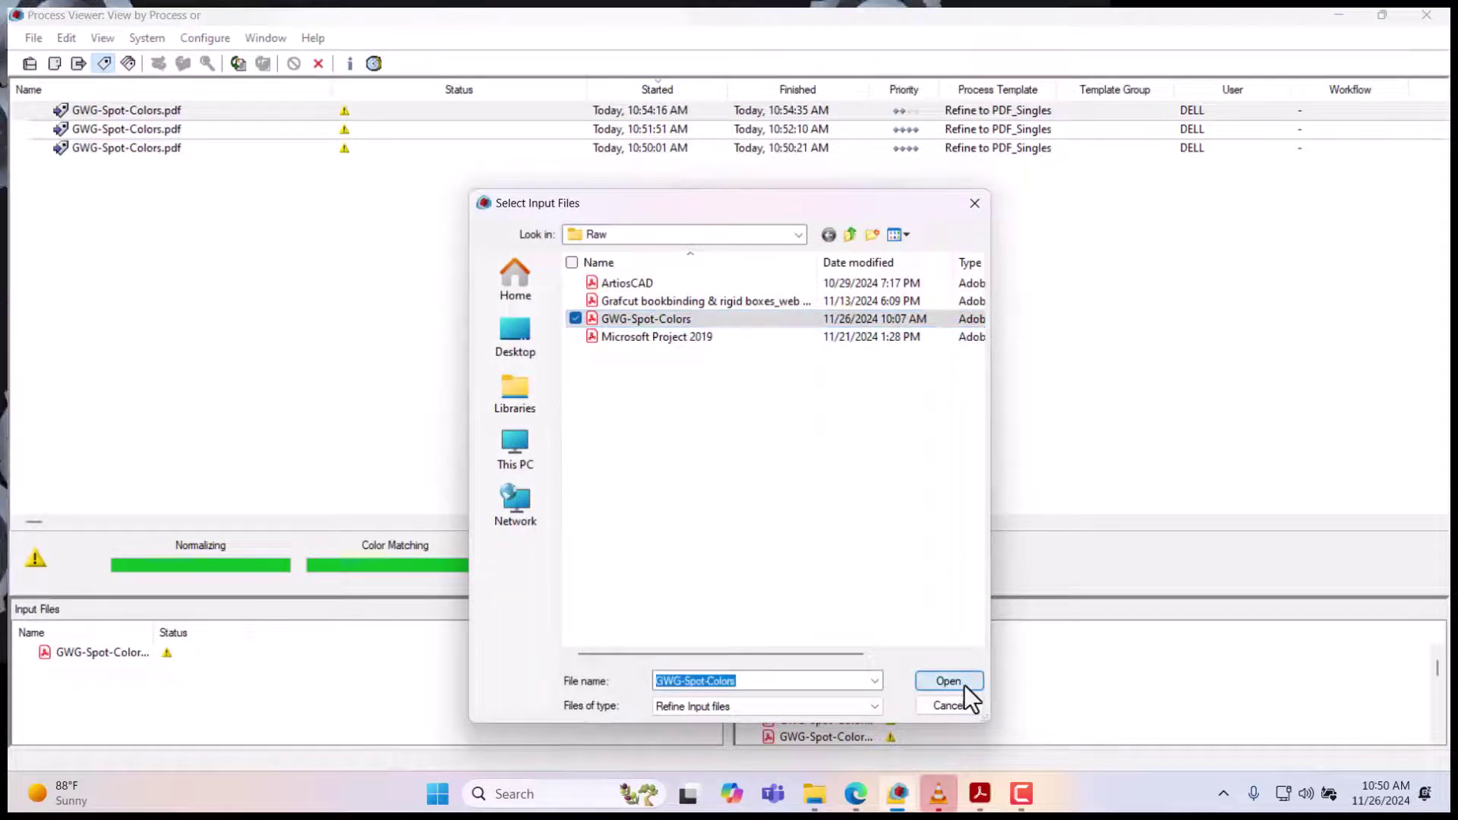
left_click(964, 685)
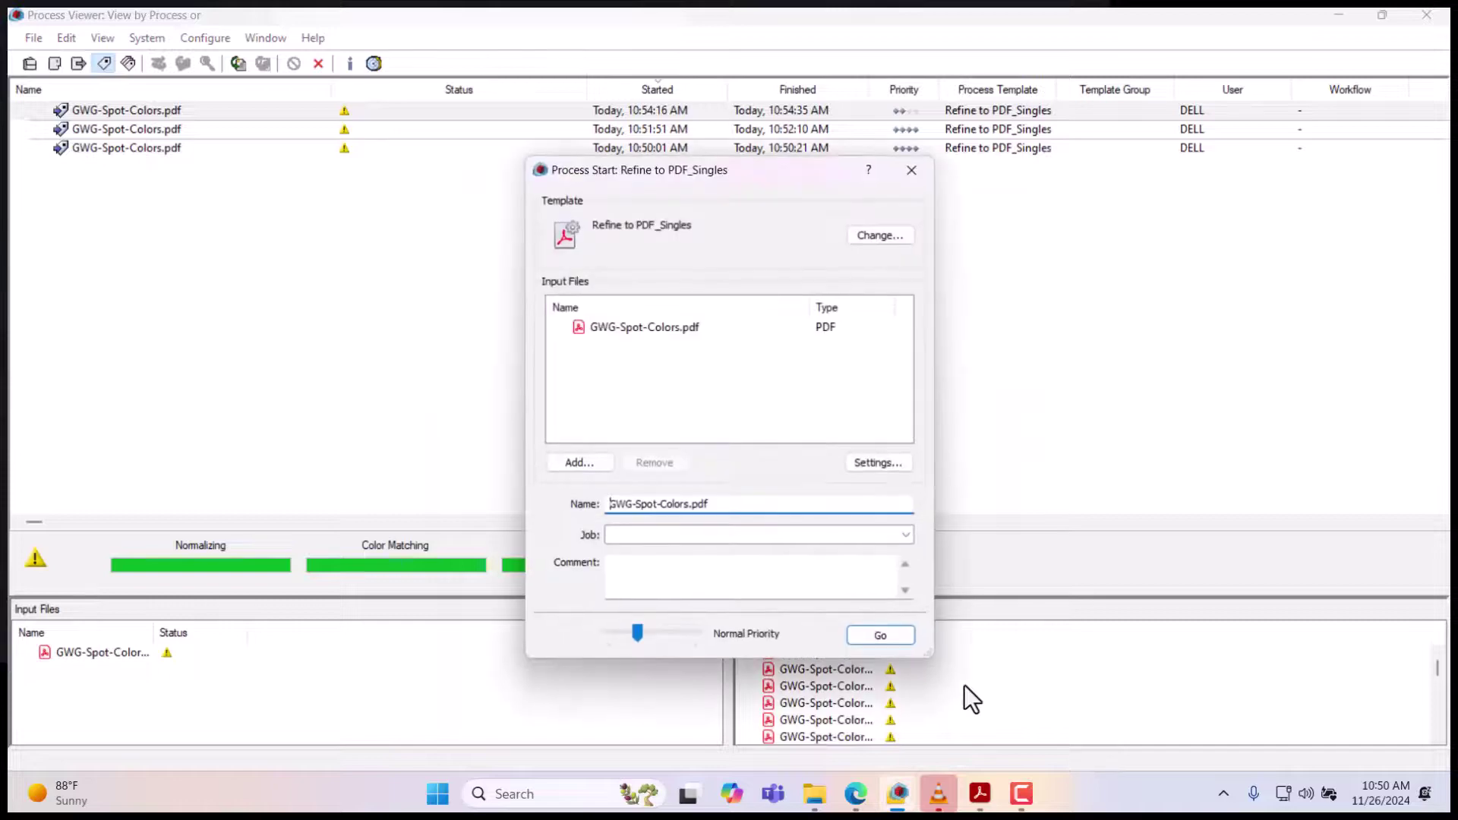
left_click(669, 328)
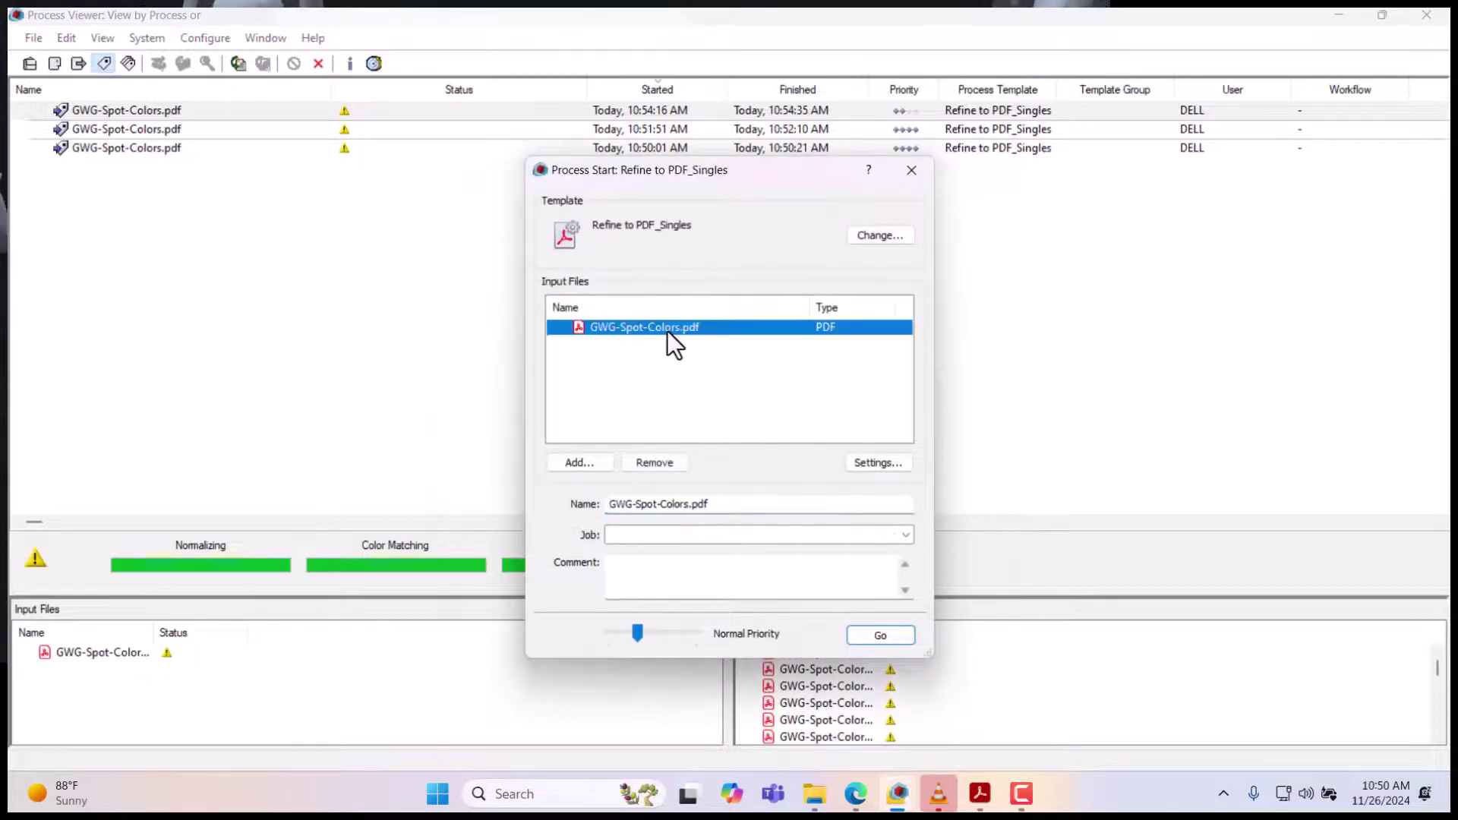
left_click(873, 462)
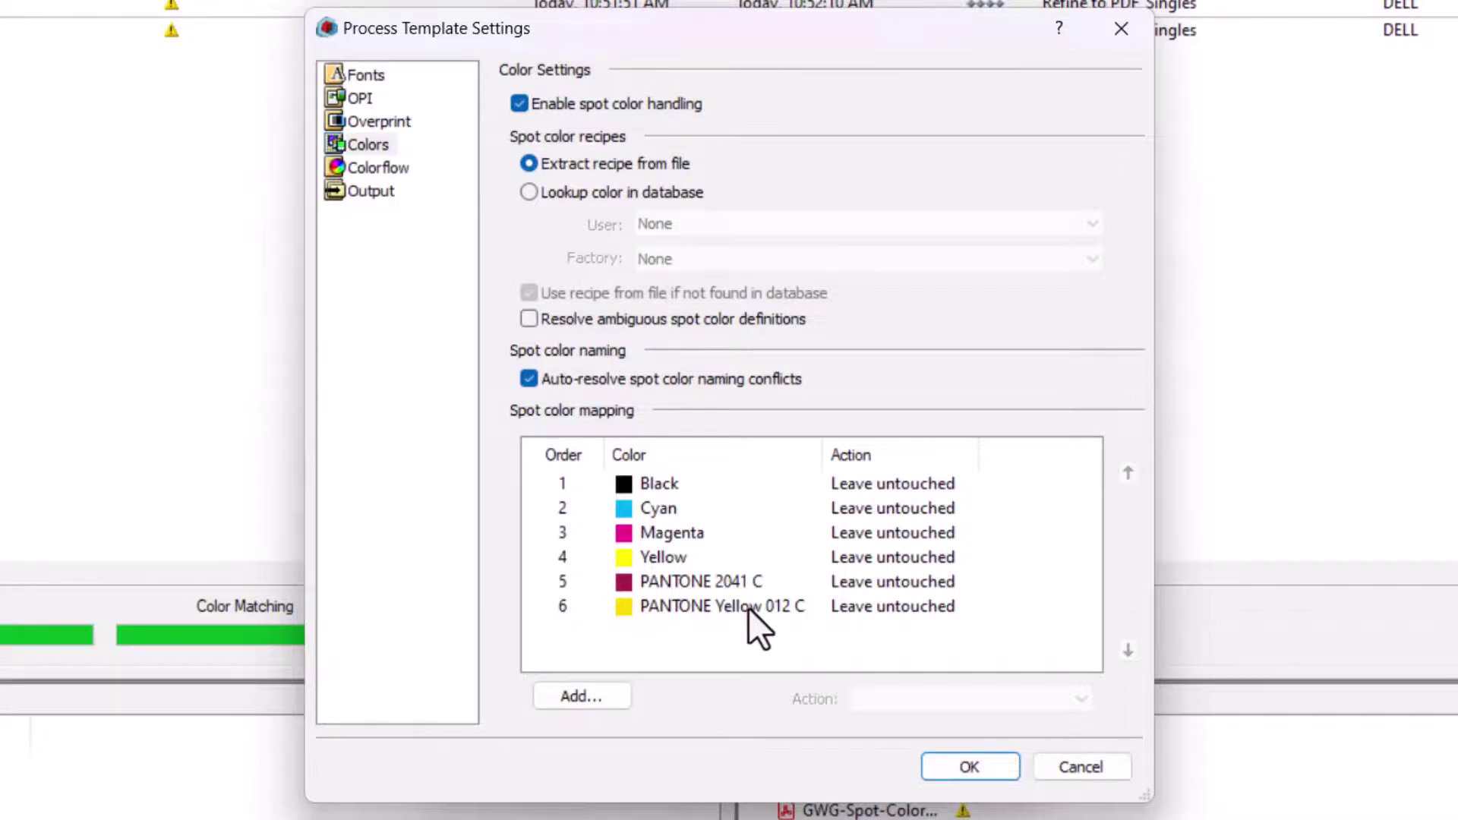
Map Cyan, Magenta, Yellow and PANTONE Yellow 012 C to PANTONE 2041 C and accept the process template settings.
left_click(749, 608)
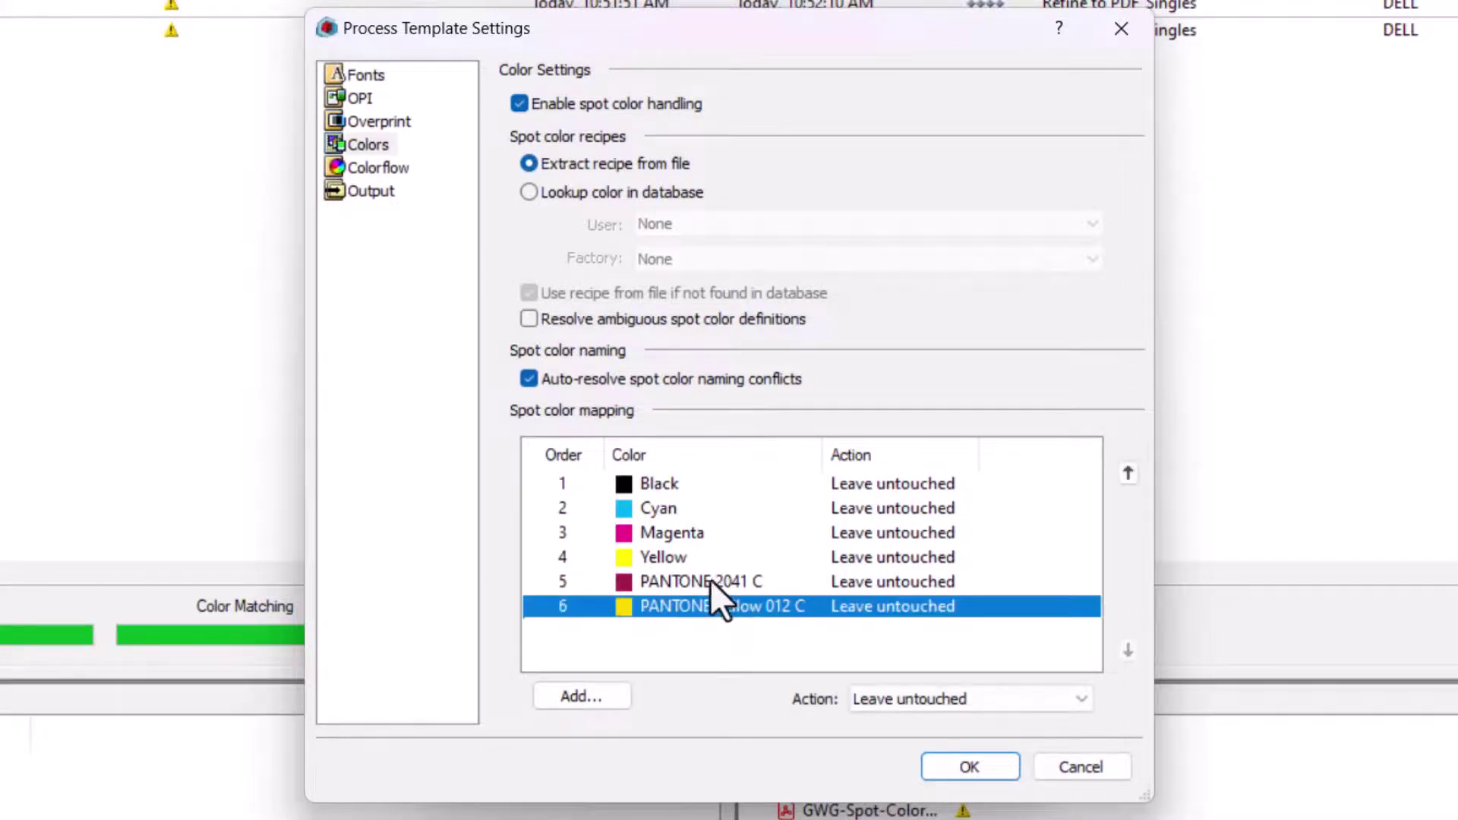
left_click(686, 555, "ctrl")
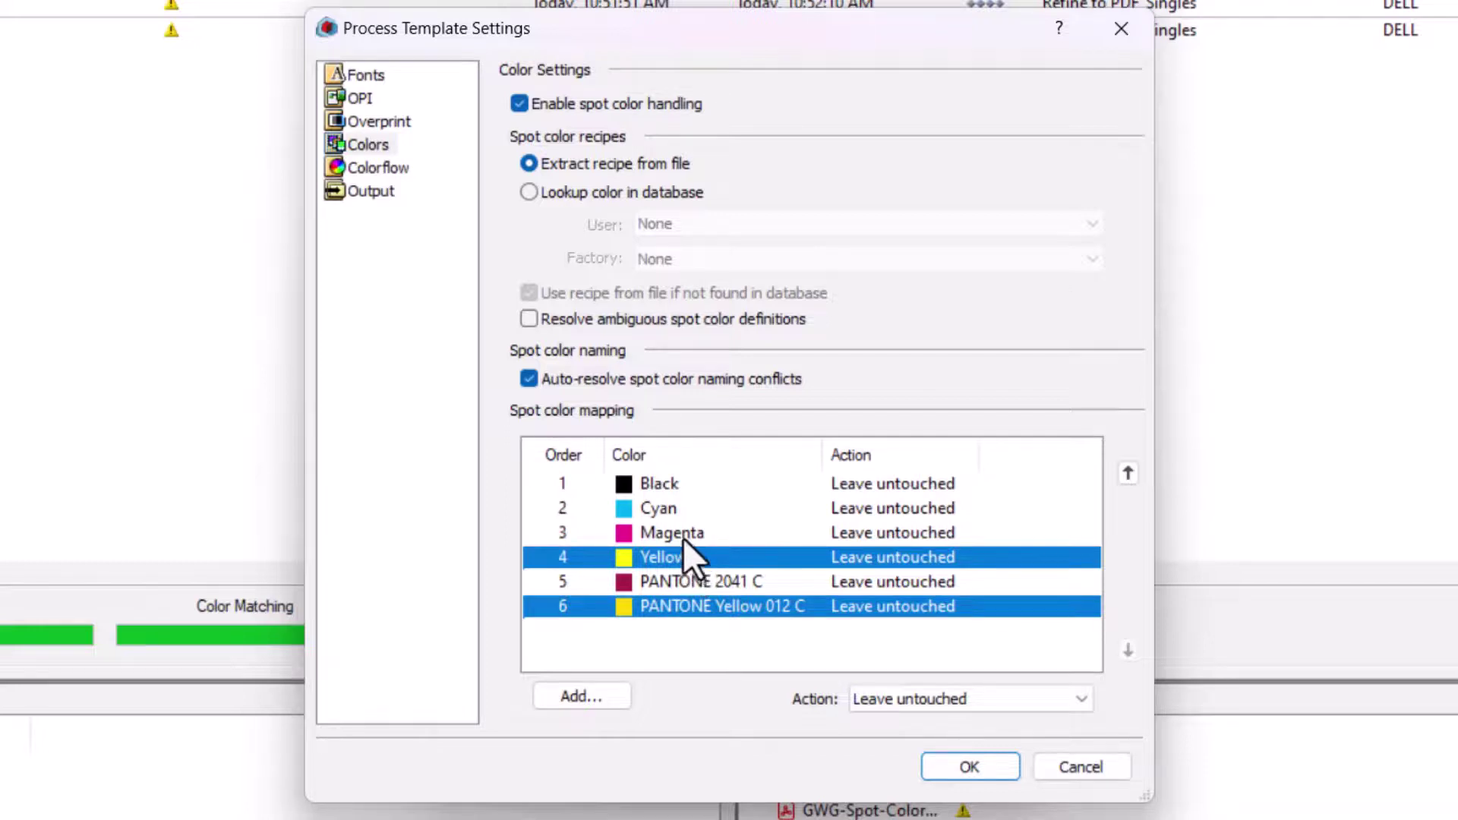
left_click(682, 534, "ctrl")
left_click(661, 516, "ctrl")
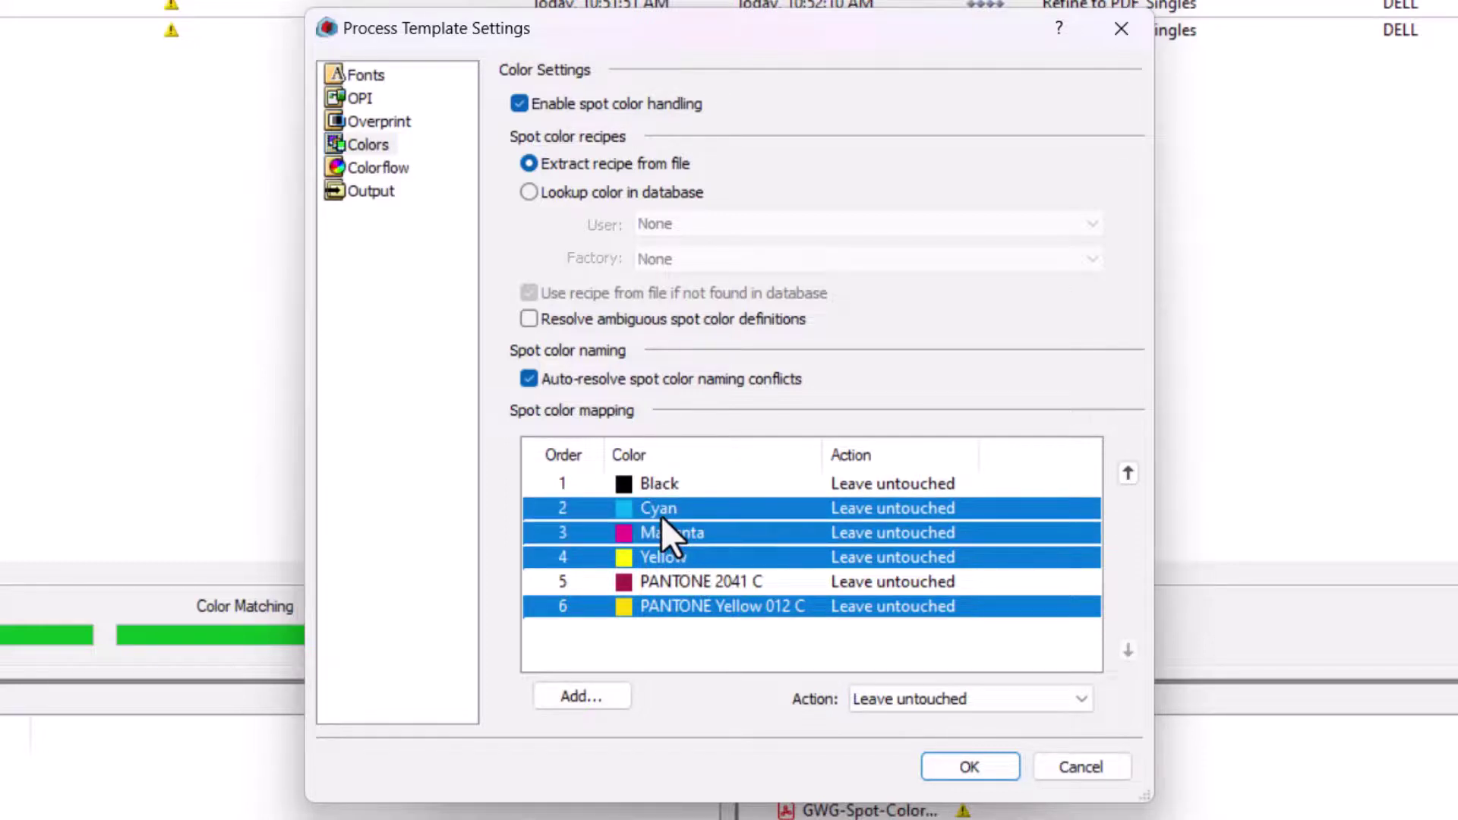
left_click(901, 698)
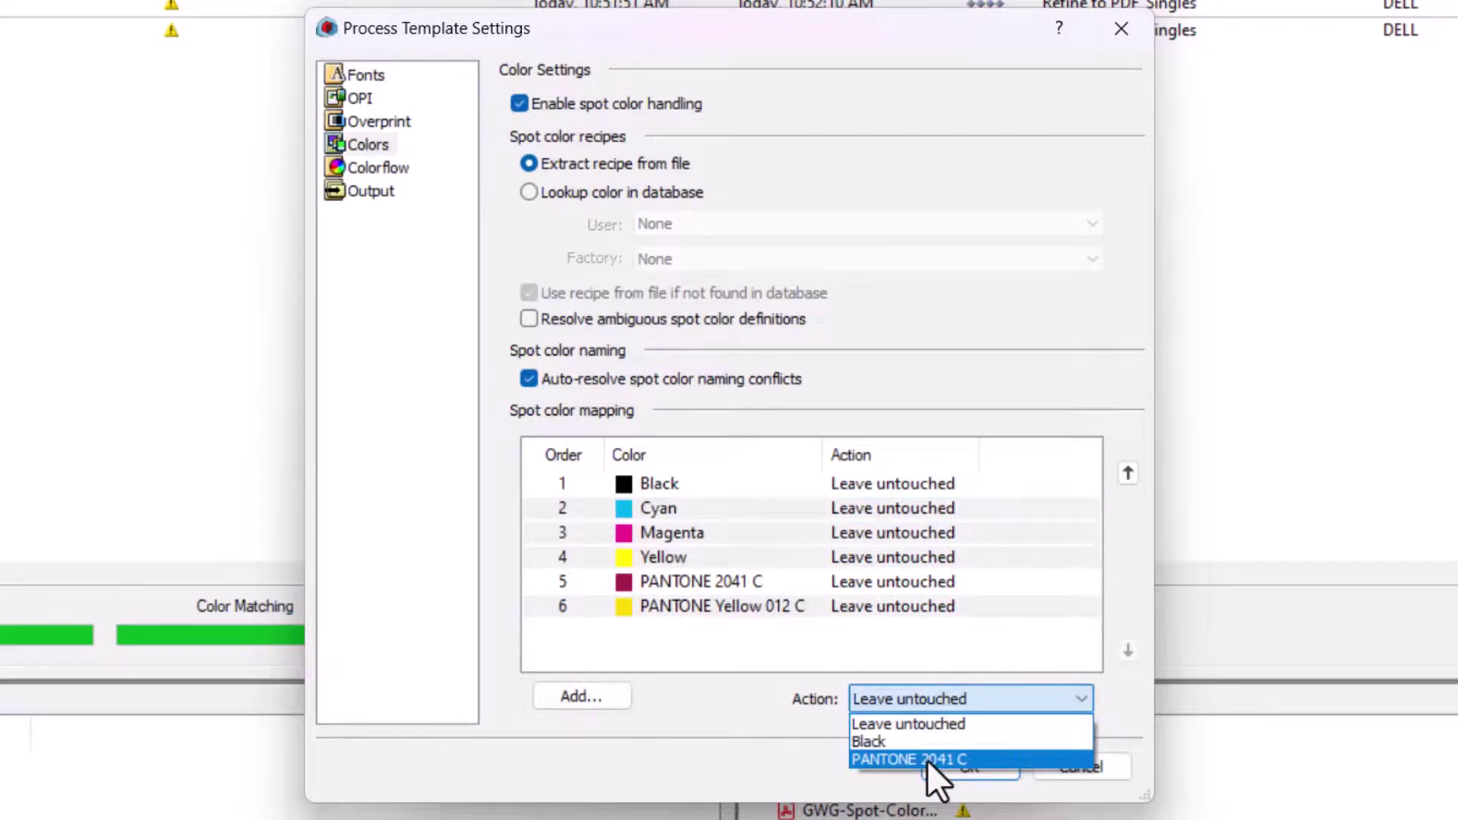
left_click(928, 760)
left_click(965, 769)
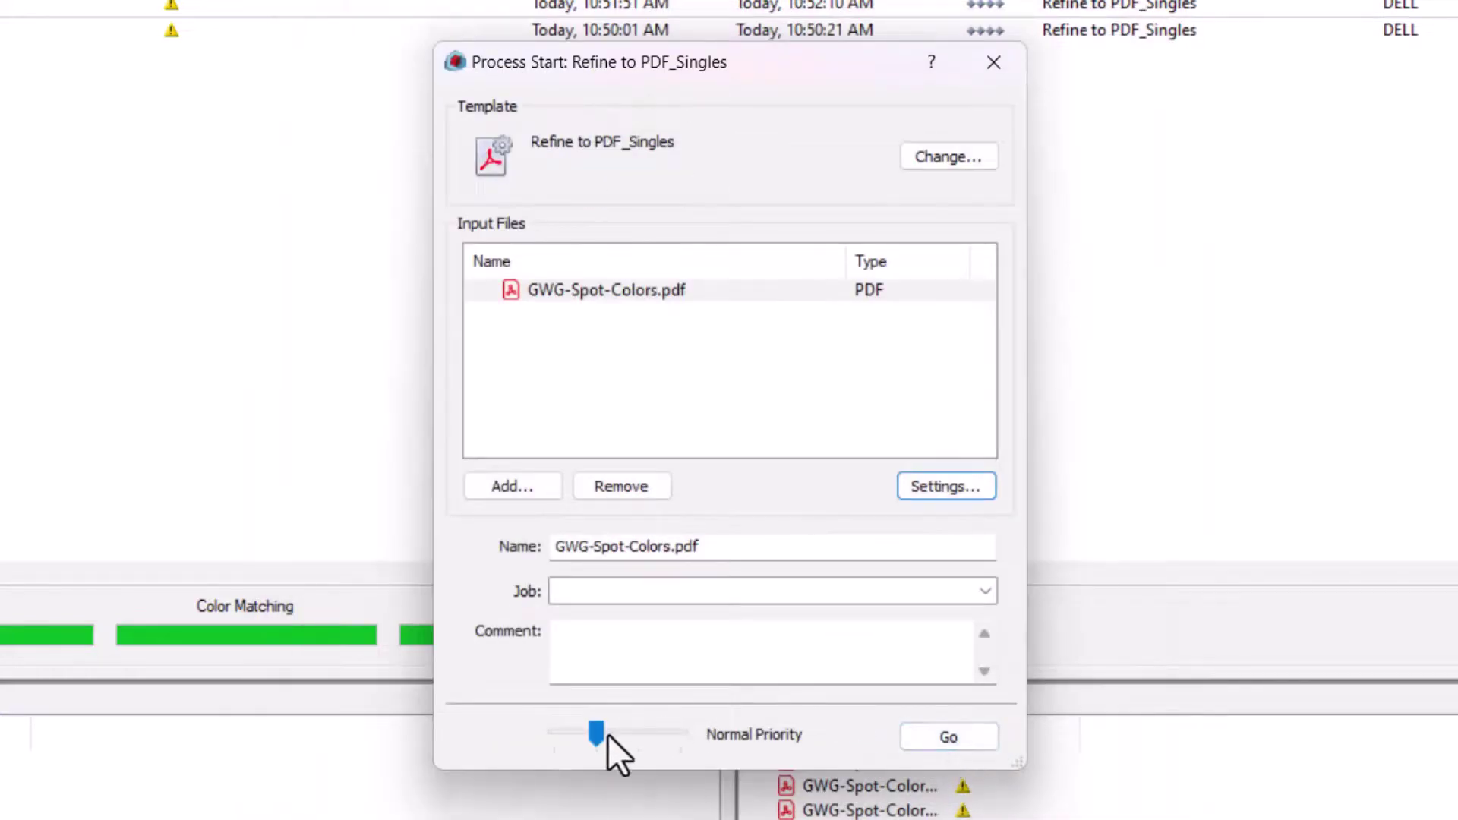
Start the refine at Urgent Priority and open the first created page of the newest GWG-Spot-Colors.pdf process in Acrobat.
left_click_drag(599, 735, 682, 734)
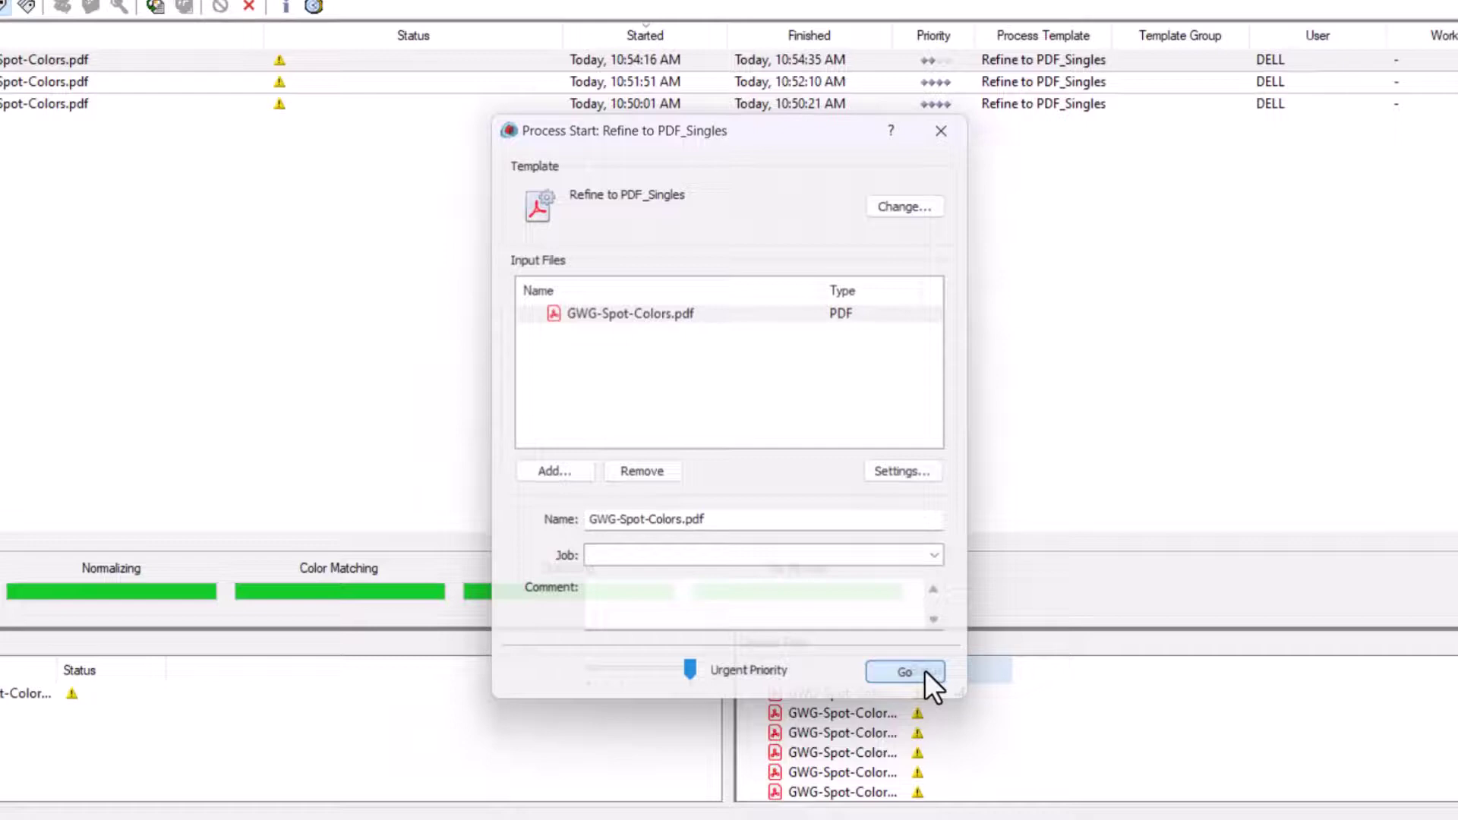
left_click(975, 725)
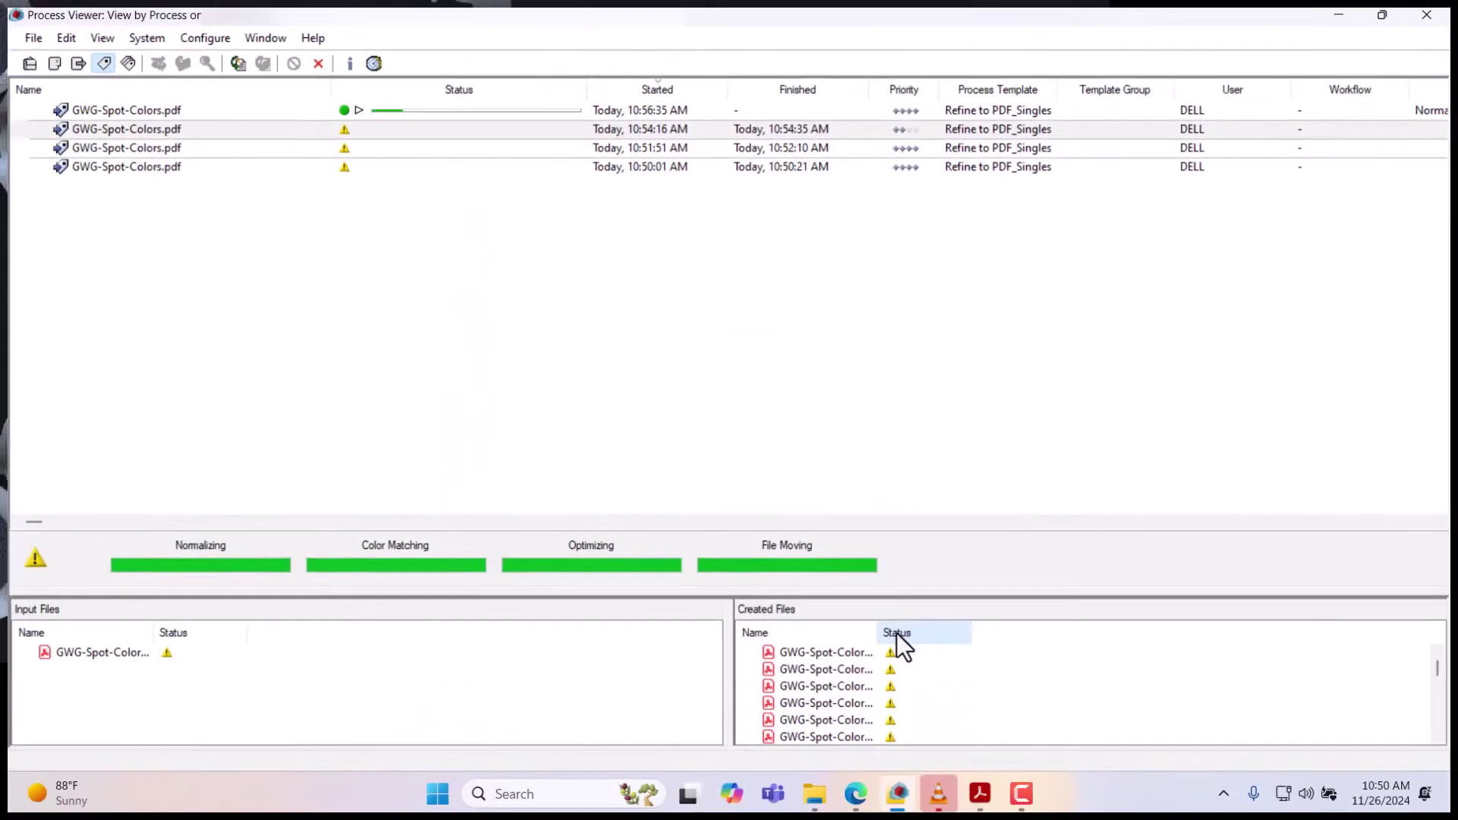
left_click(453, 107)
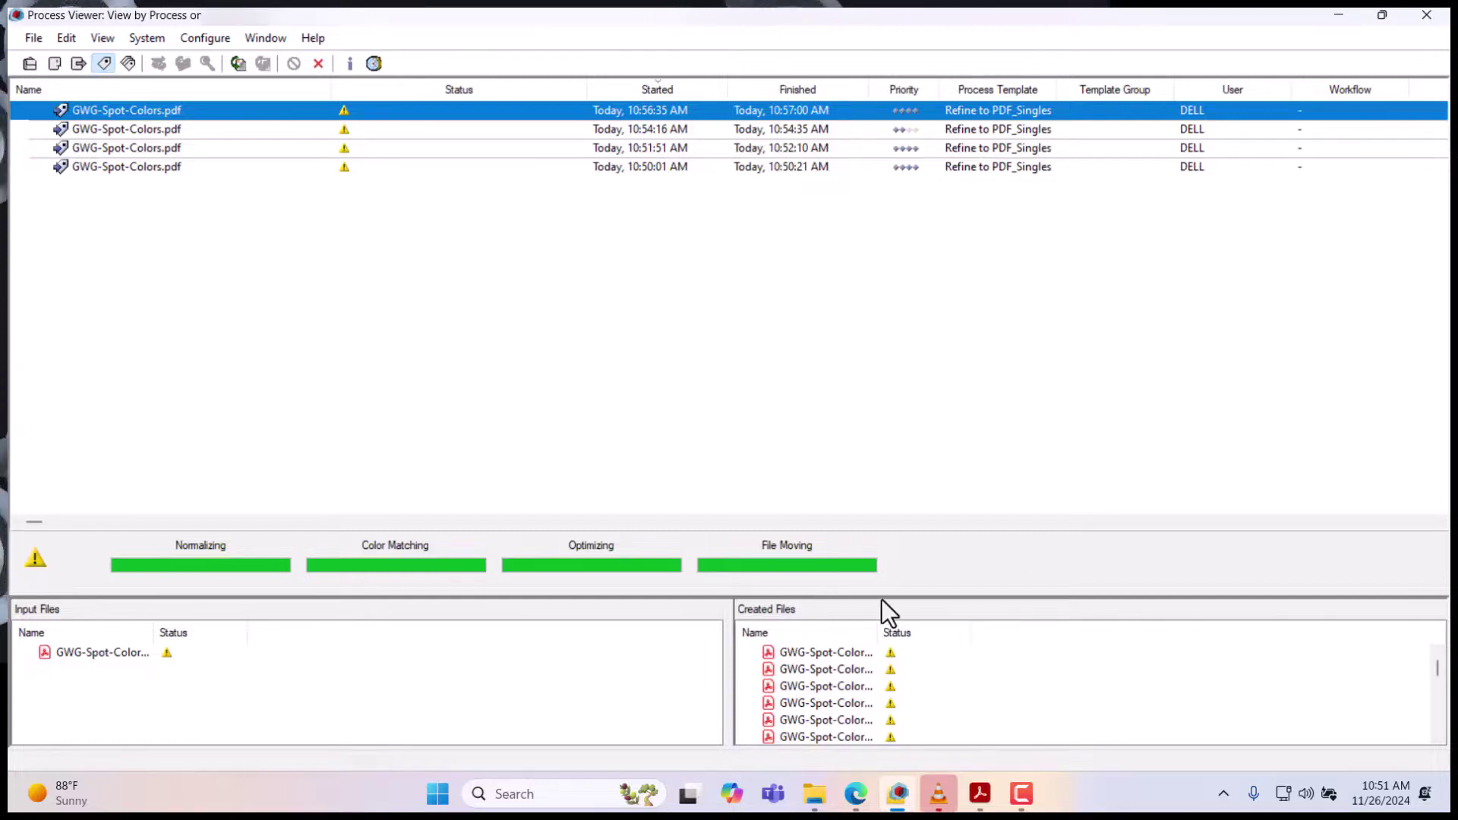
double_click(809, 657)
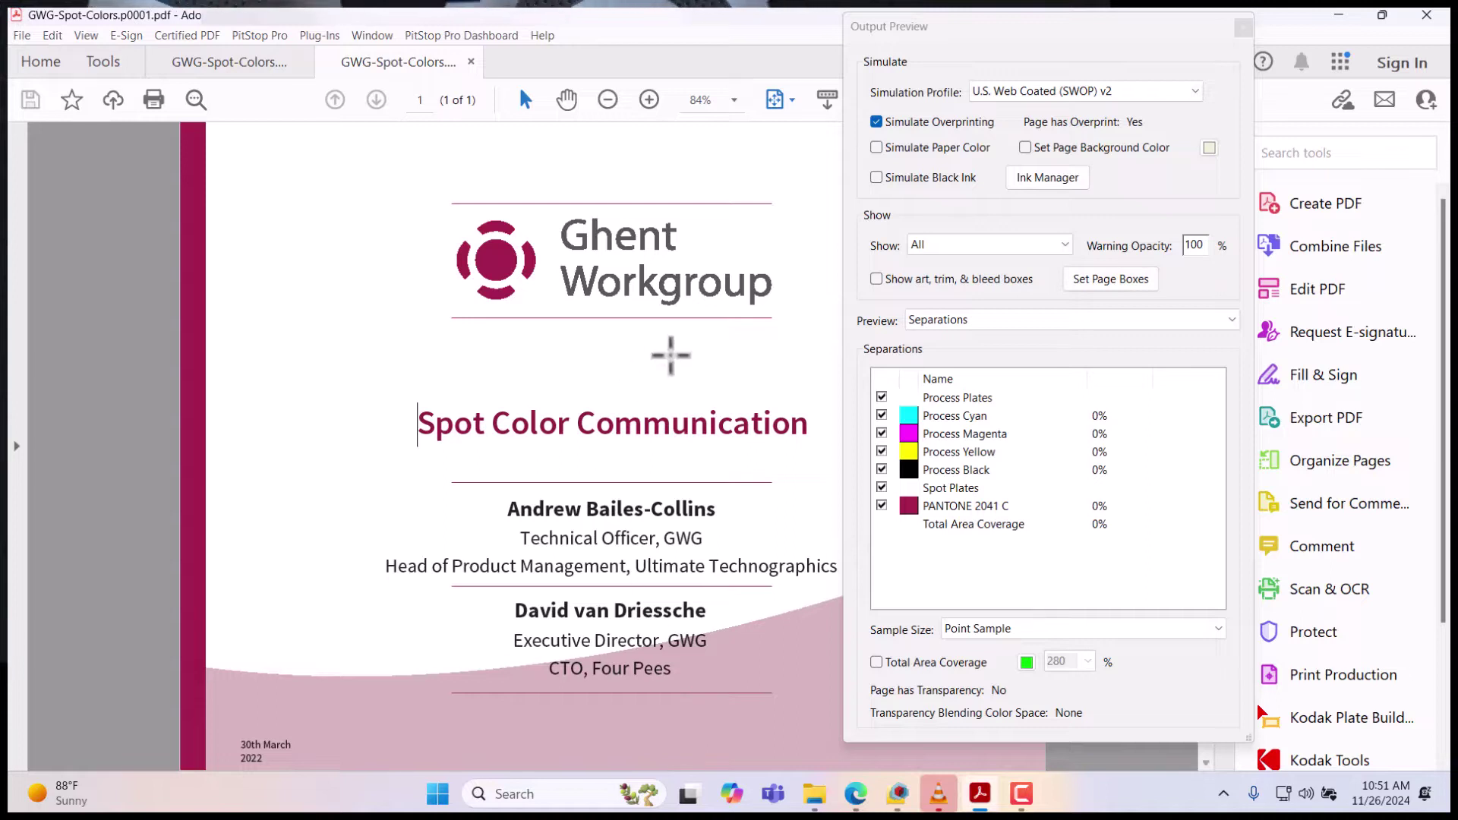
Check the refined page's separations in Output Preview by switching the PANTONE 2041 C and Process Black plates off and on again.
left_click(882, 506)
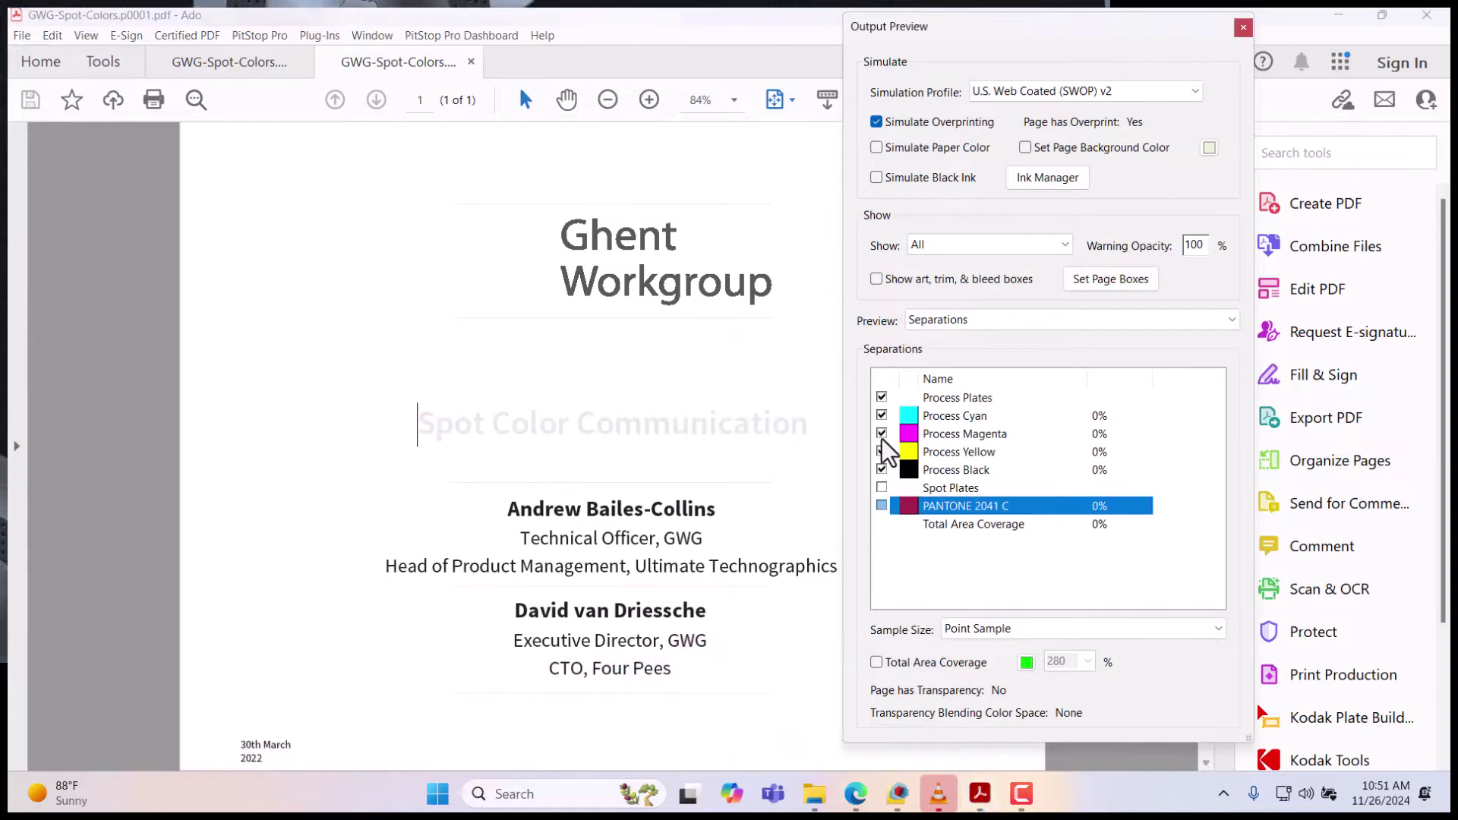
left_click(882, 469)
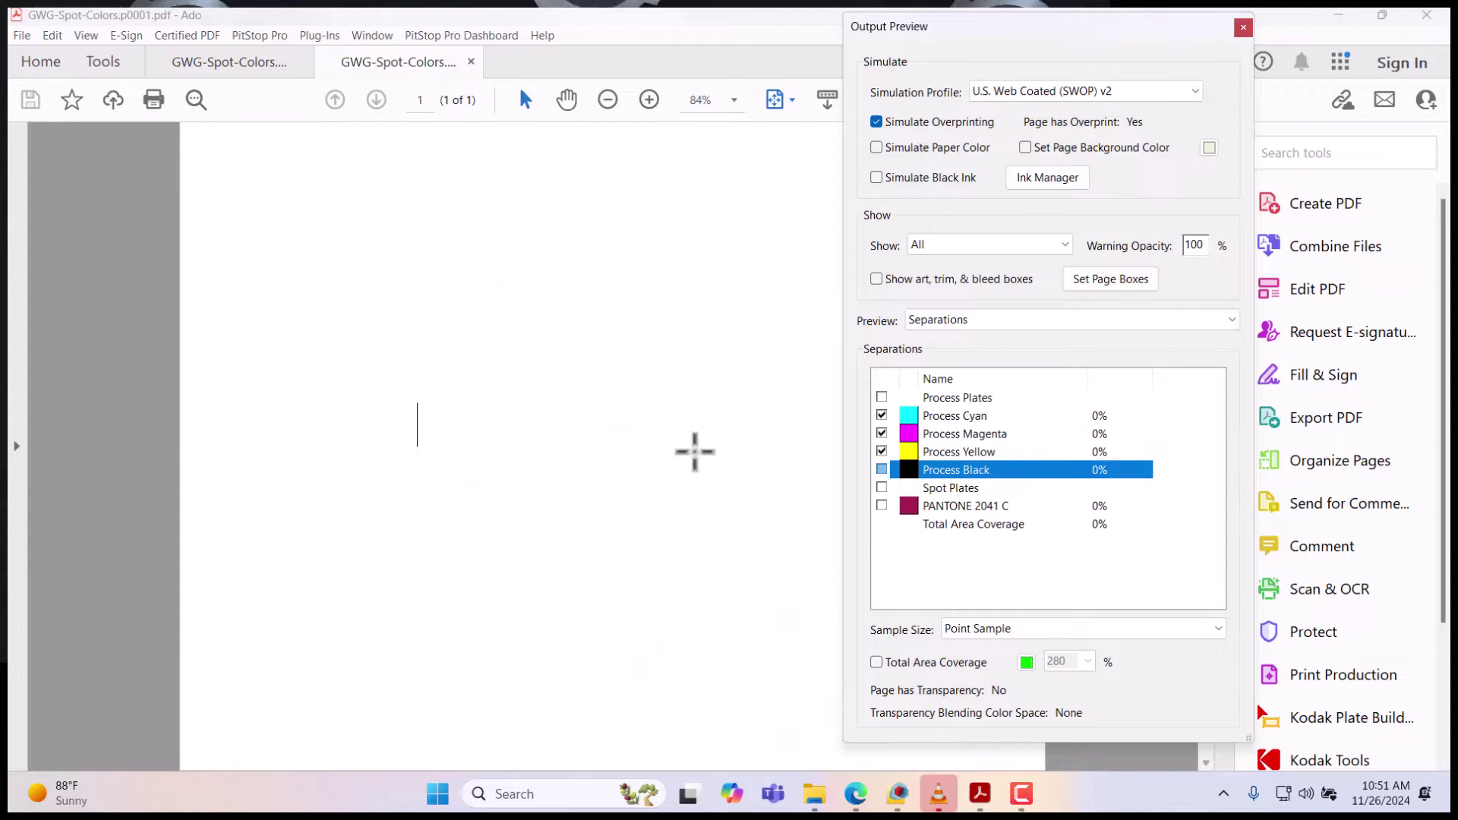
left_click(882, 470)
left_click(882, 506)
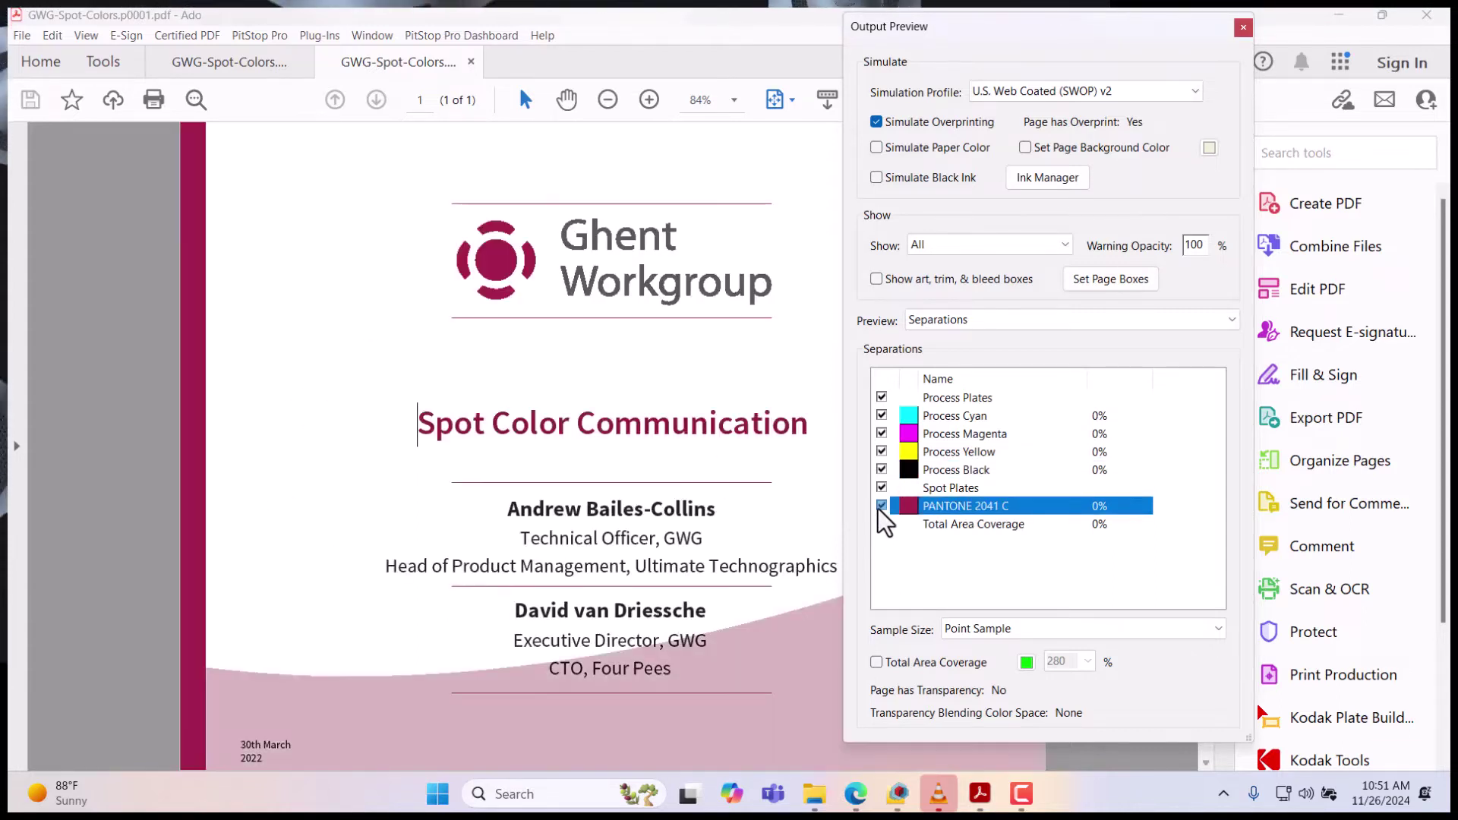